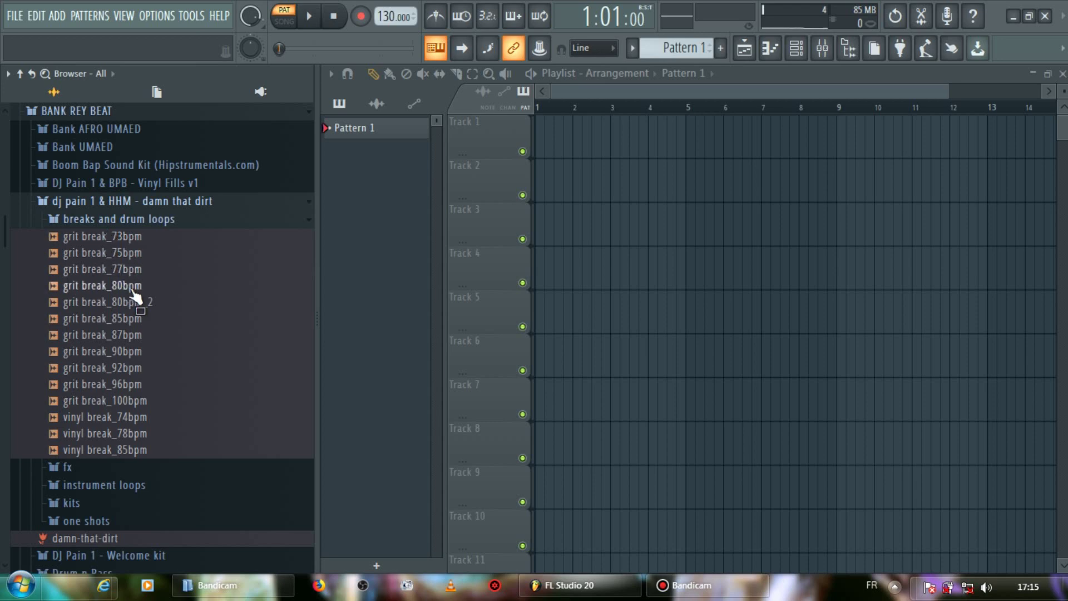
# Place the grit break_80bpm_2 loop at the start of playlist Track 1 and set the project tempo to 80 BPM.
pyautogui.moveTo(128, 302); pyautogui.dragTo(559, 139)
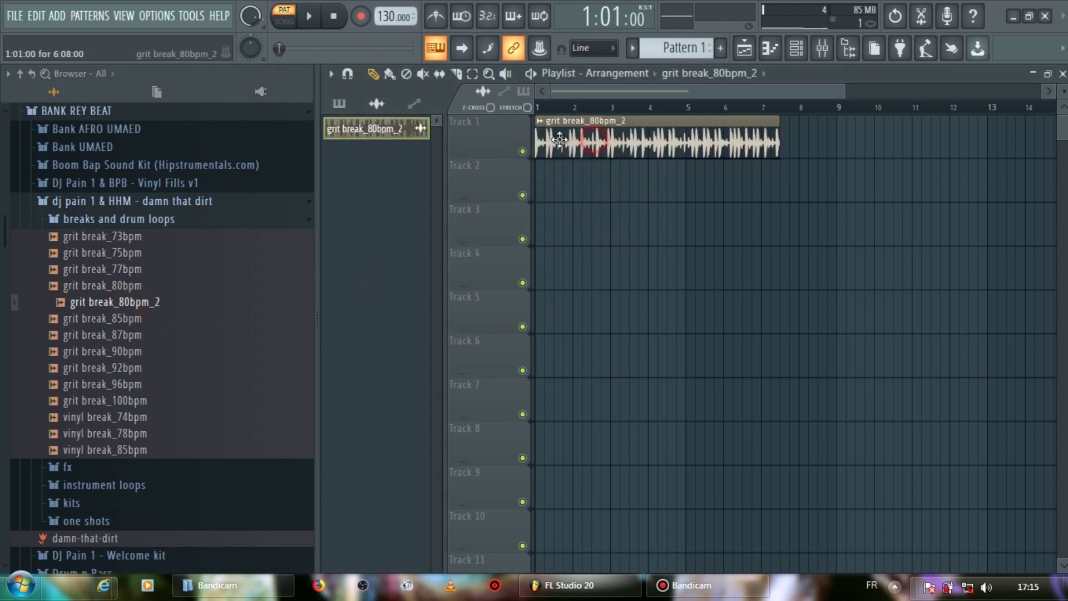
pyautogui.click(796, 47)
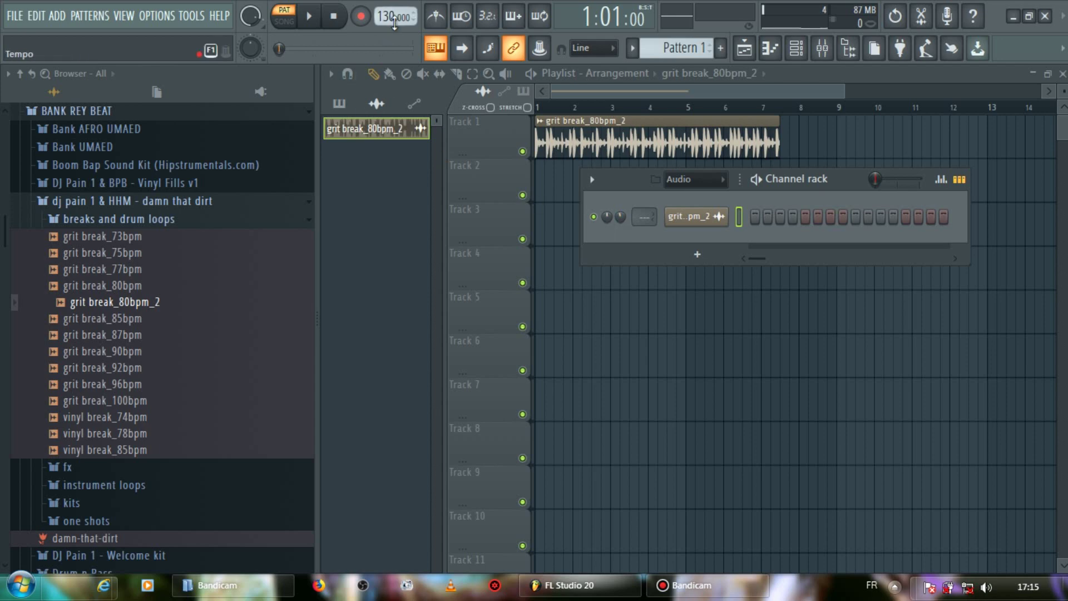
pyautogui.moveTo(395, 22)
pyautogui.mouseDown()
pyautogui.moveTo(394, 51)
pyautogui.moveTo(394, 20)
pyautogui.mouseUp()
# Play the project in song mode and add a second copy of the loop on Track 1 starting at bar 5.
pyautogui.press('space')
pyautogui.click(284, 21)
pyautogui.press('space')
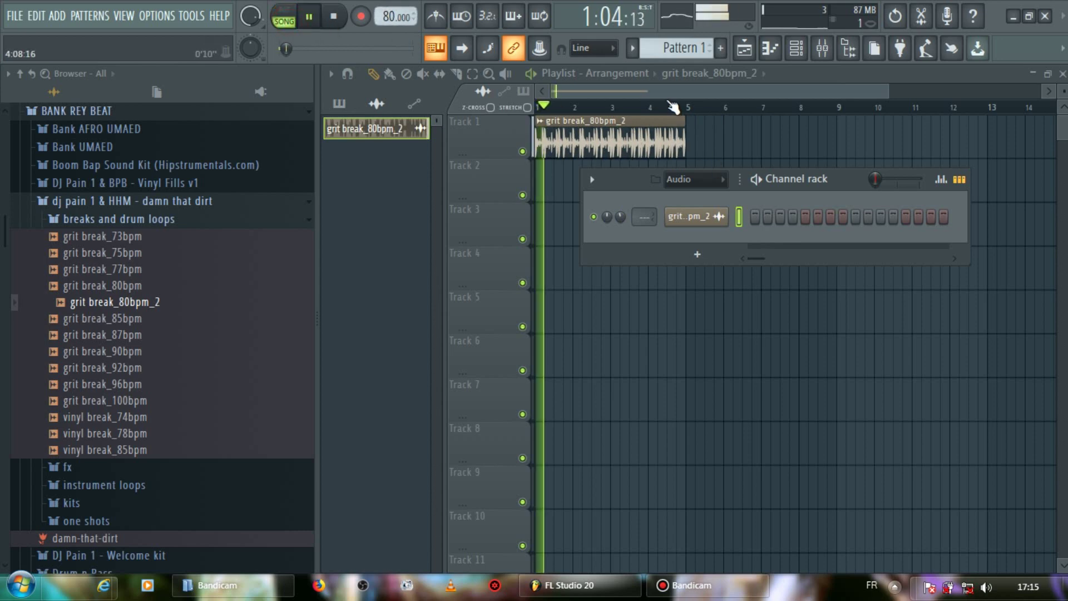
pyautogui.click(659, 93)
pyautogui.moveTo(724, 139); pyautogui.dragTo(689, 137)
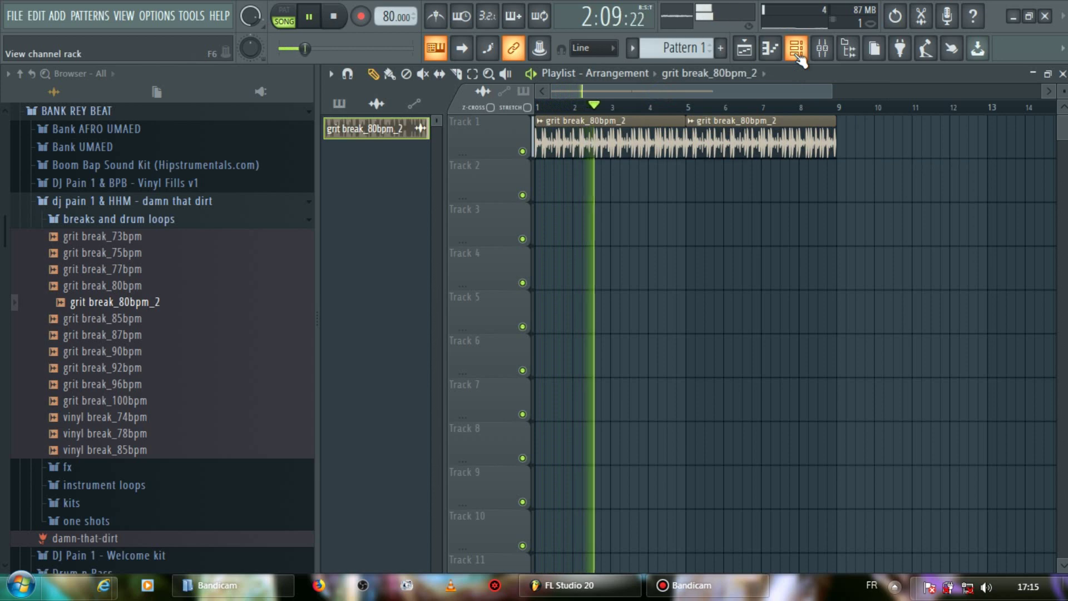
# Rename Pattern 1 as Grand Piano.
pyautogui.click(721, 50)
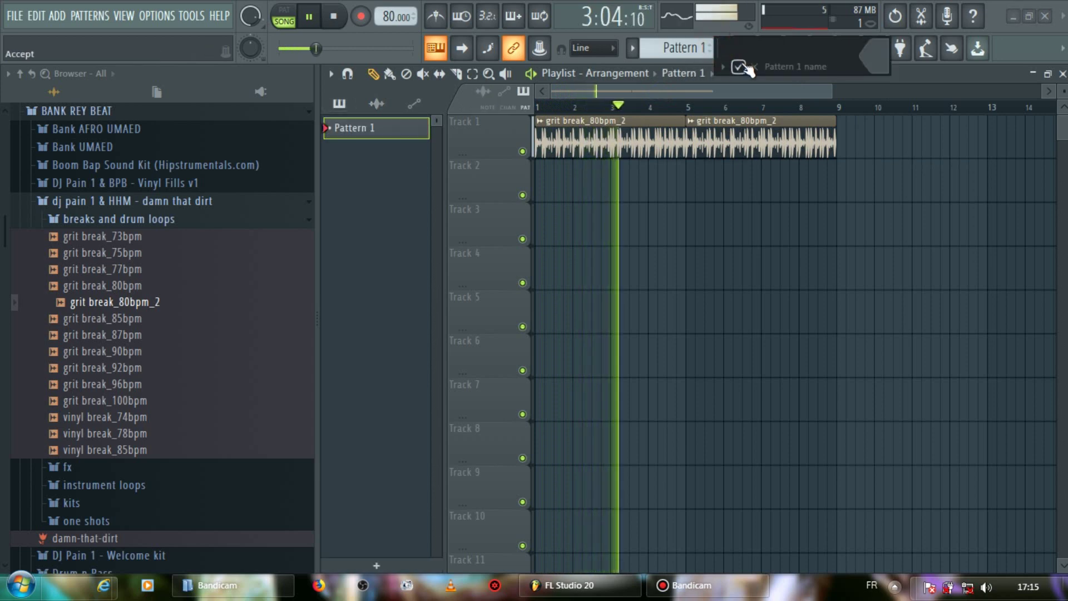
pyautogui.write('GR')
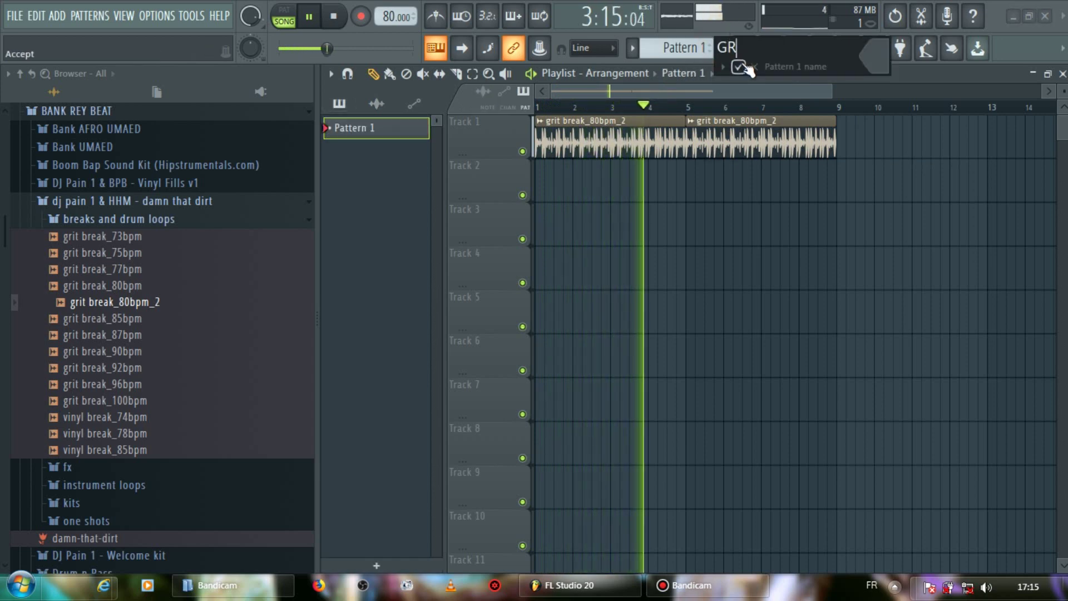
pyautogui.write('AND P')
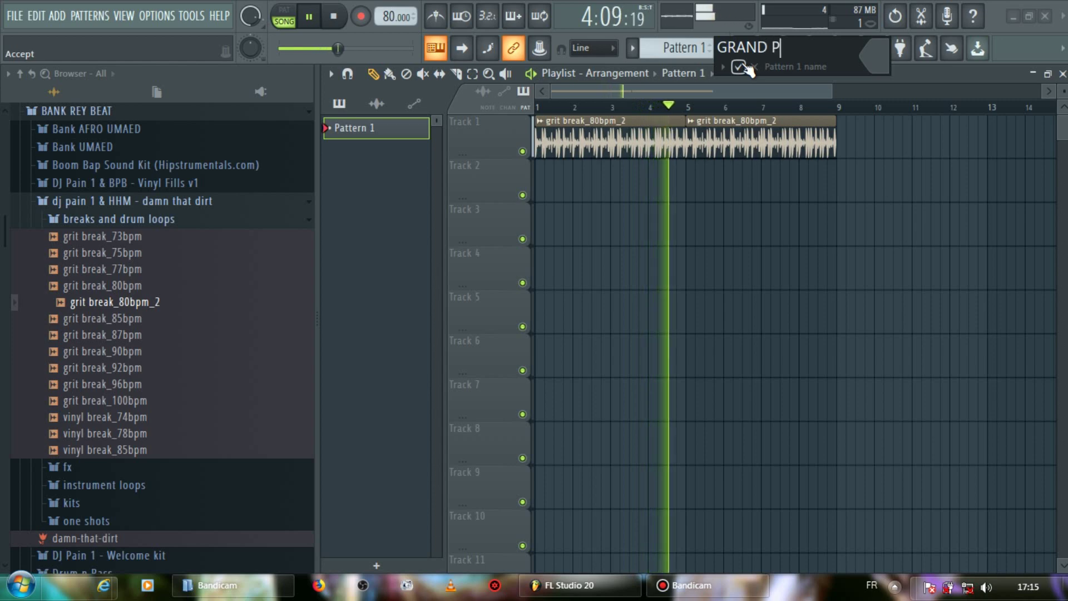
pyautogui.press('BackSpace')
pyautogui.press('BackSpace')
pyautogui.press('BackSpace')
pyautogui.press('BackSpace')
pyautogui.press('BackSpace')
pyautogui.press('BackSpace')
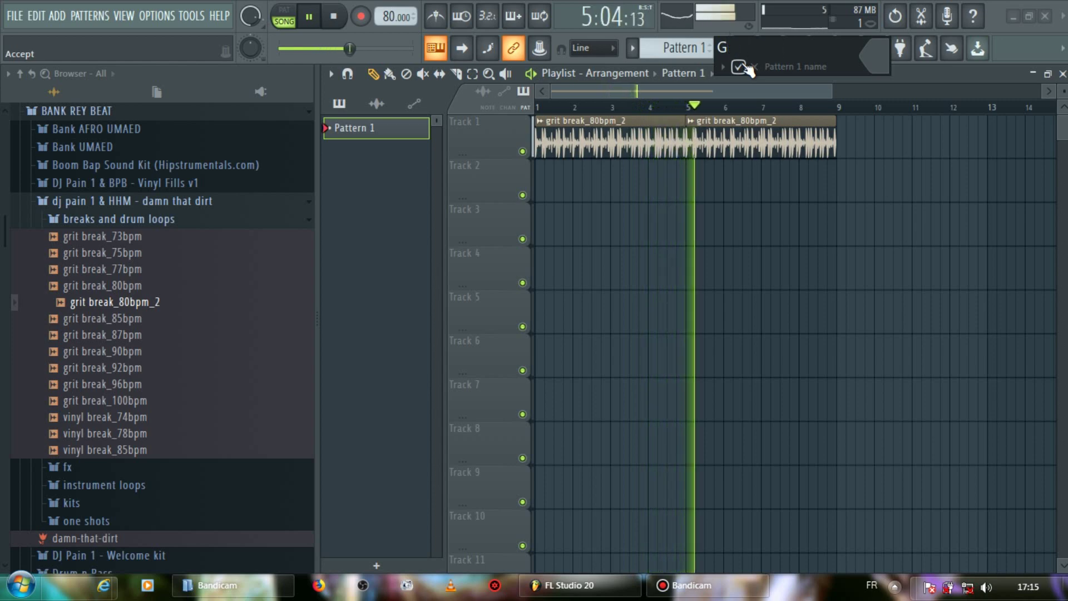
pyautogui.write('rand ')
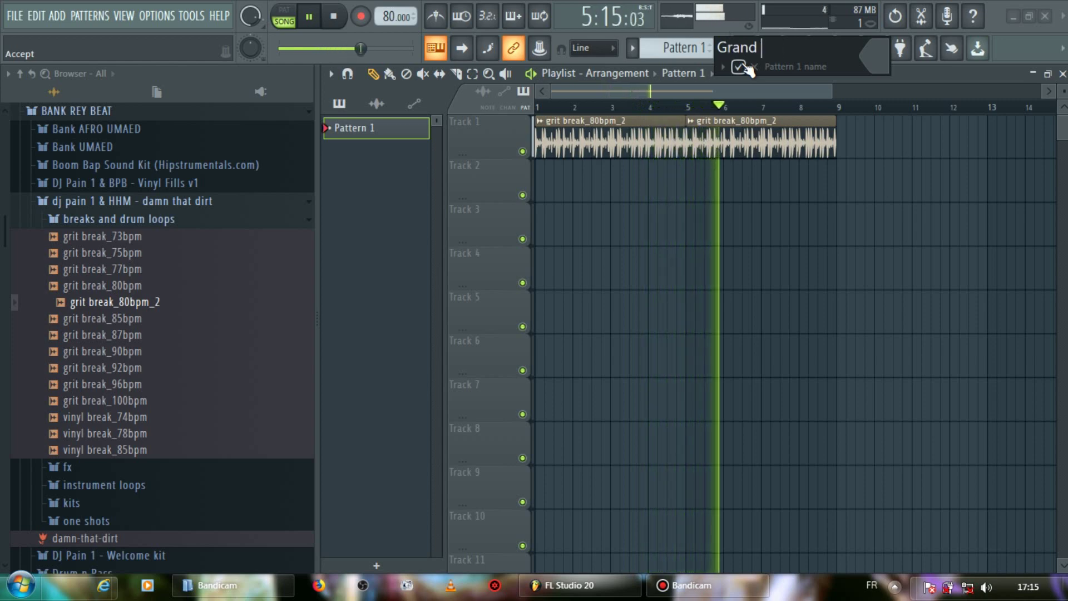
pyautogui.write('Piano')
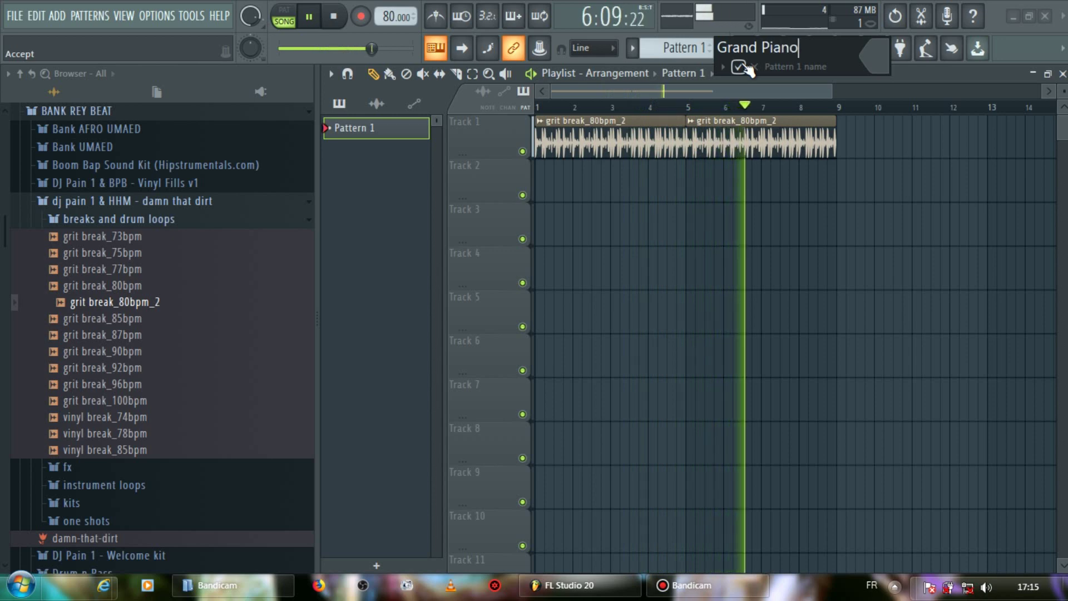
pyautogui.click(742, 65)
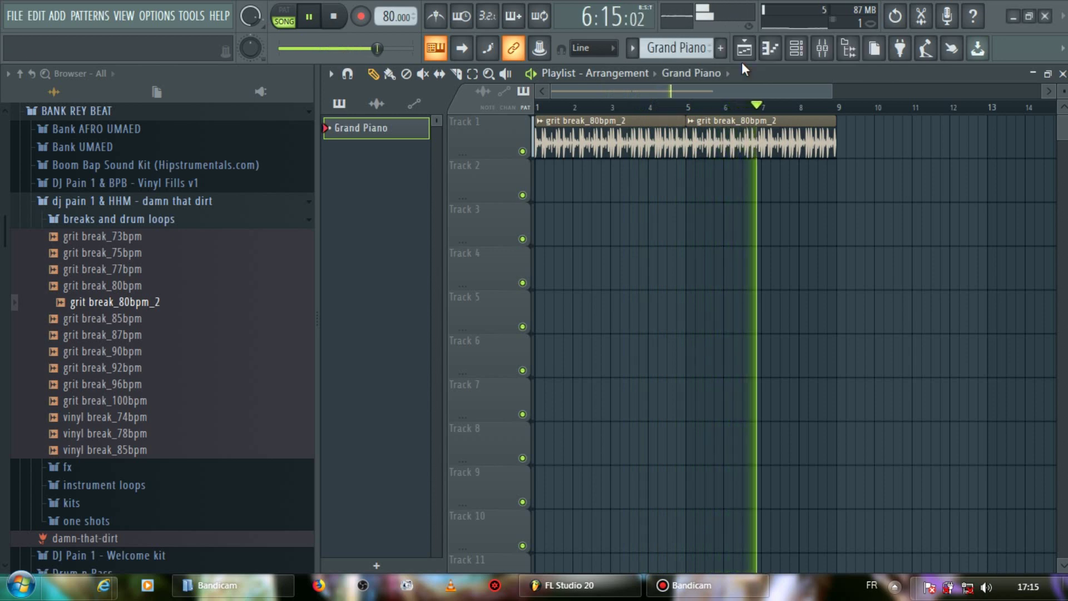
# Place the Grand Piano pattern on Track 2 and stretch its clip across bars 1 to 8.
pyautogui.click(560, 189)
pyautogui.moveTo(560, 190); pyautogui.dragTo(823, 202)
pyautogui.click(796, 48)
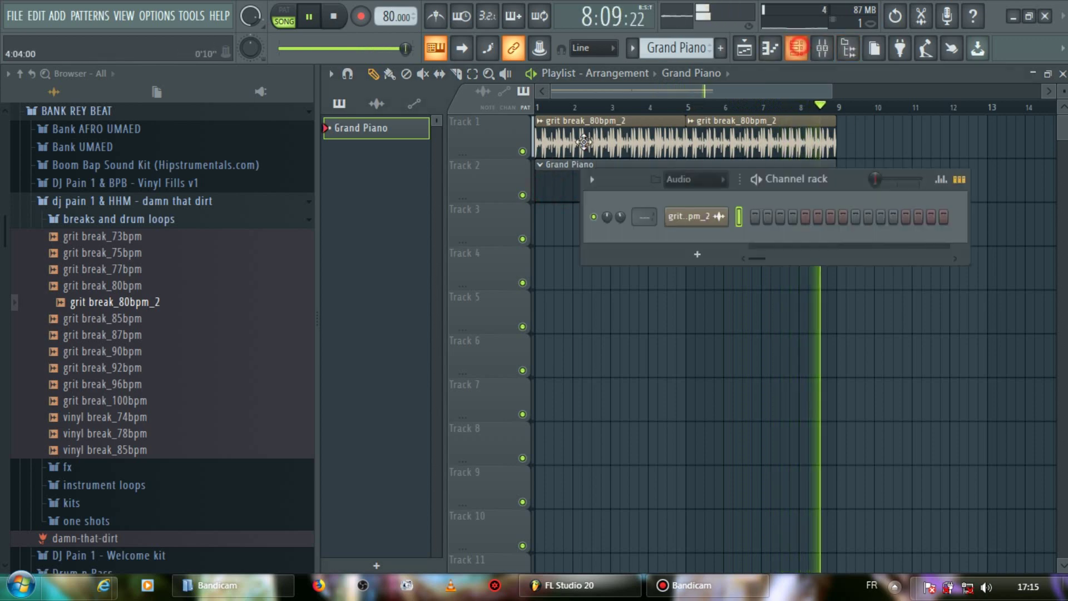
pyautogui.click(558, 181)
pyautogui.doubleClick(560, 182)
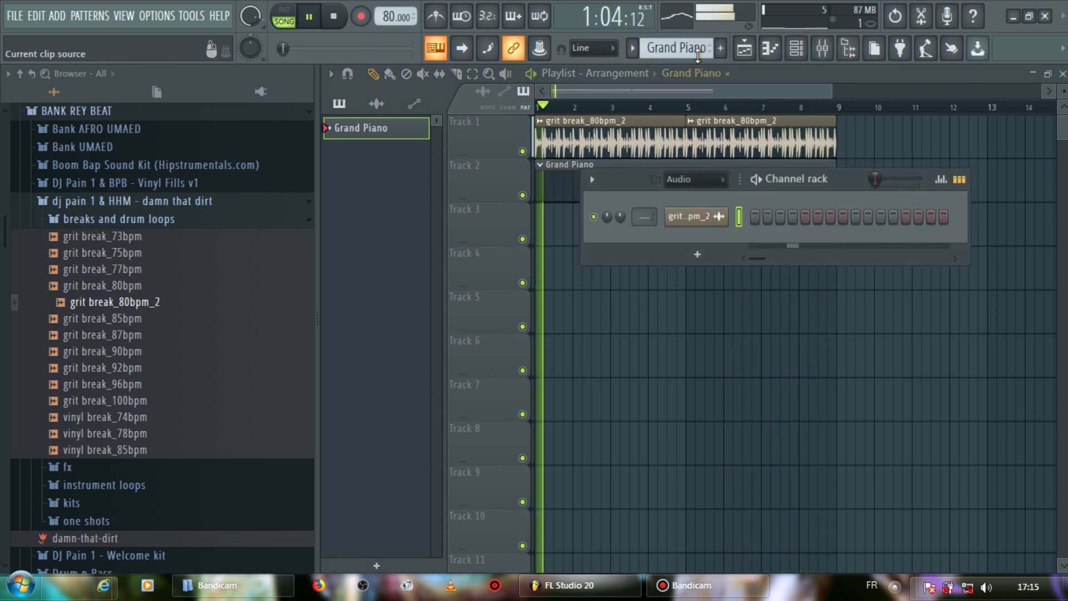
pyautogui.click(719, 48)
pyautogui.click(797, 49)
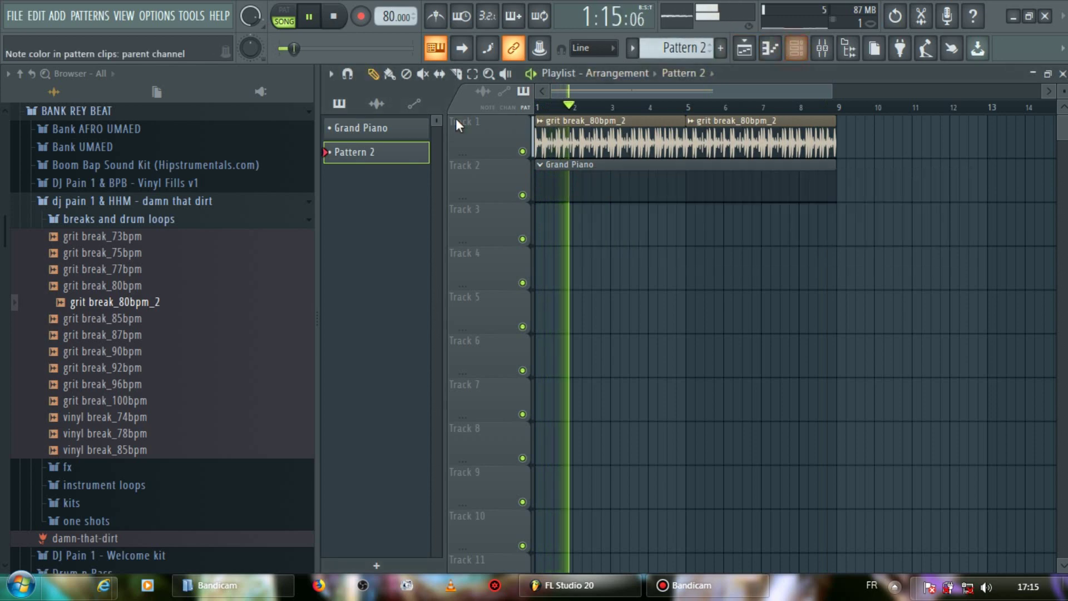
# Make Grand Piano the active pattern again and stop playback, with the mixer open.
pyautogui.click(395, 127)
pyautogui.click(822, 48)
pyautogui.press('space')
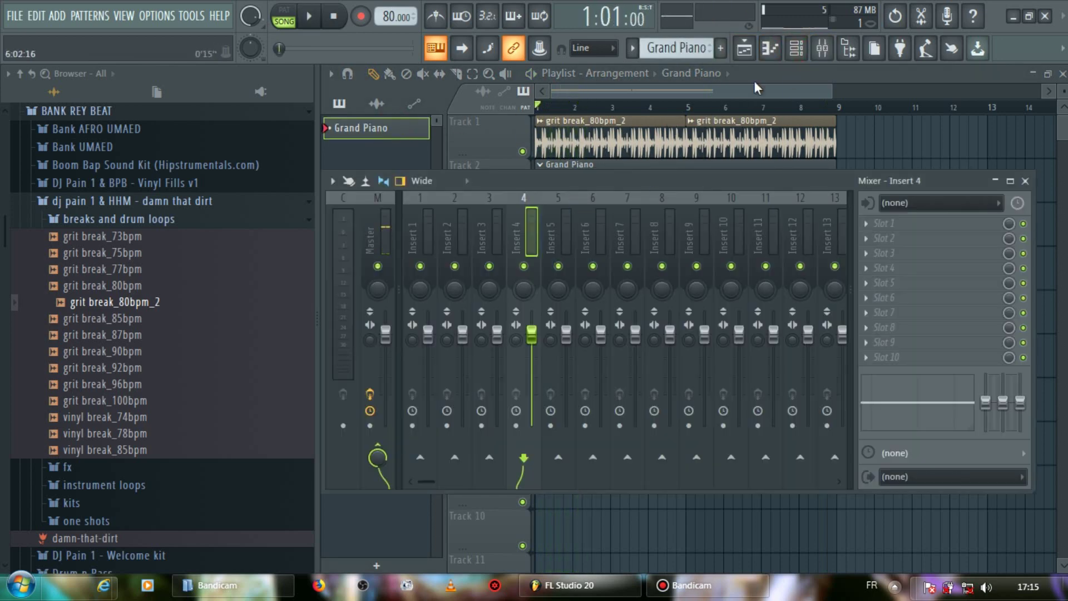
pyautogui.click(799, 49)
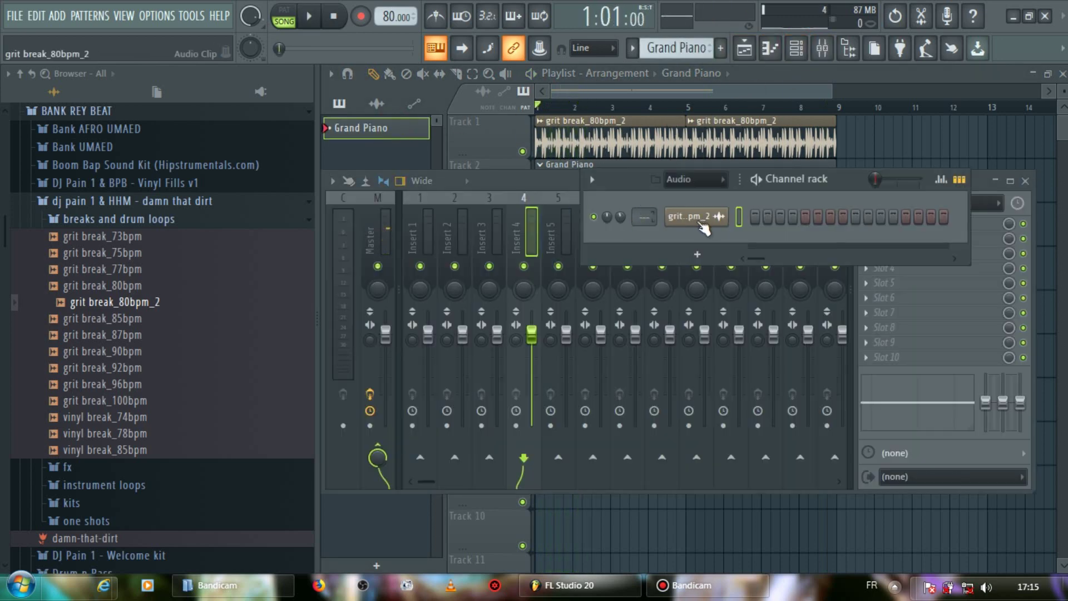
pyautogui.click(641, 49)
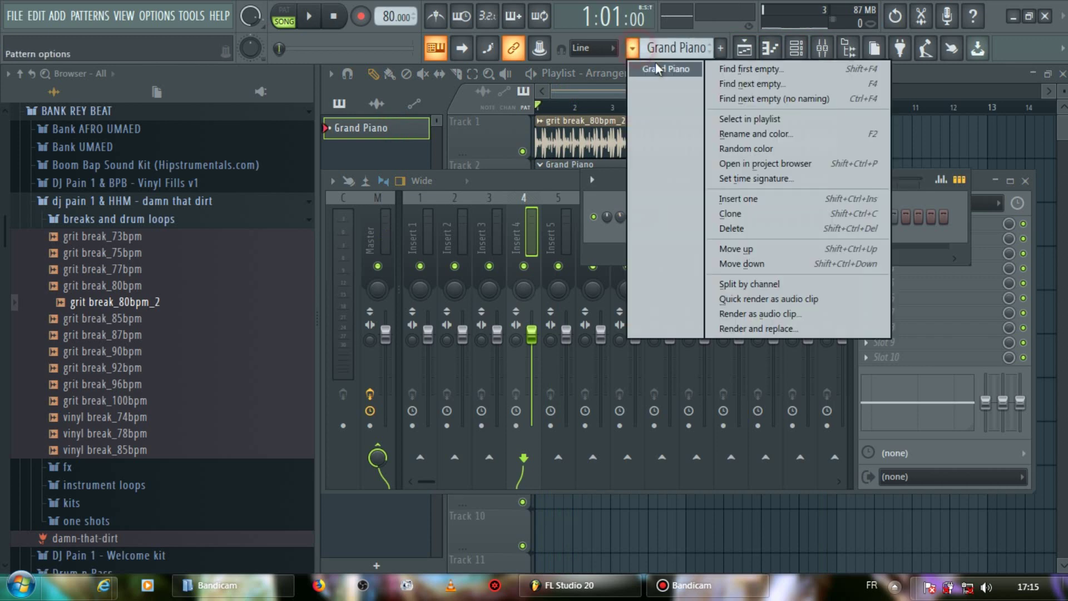
pyautogui.click(664, 69)
pyautogui.click(800, 49)
pyautogui.click(123, 302)
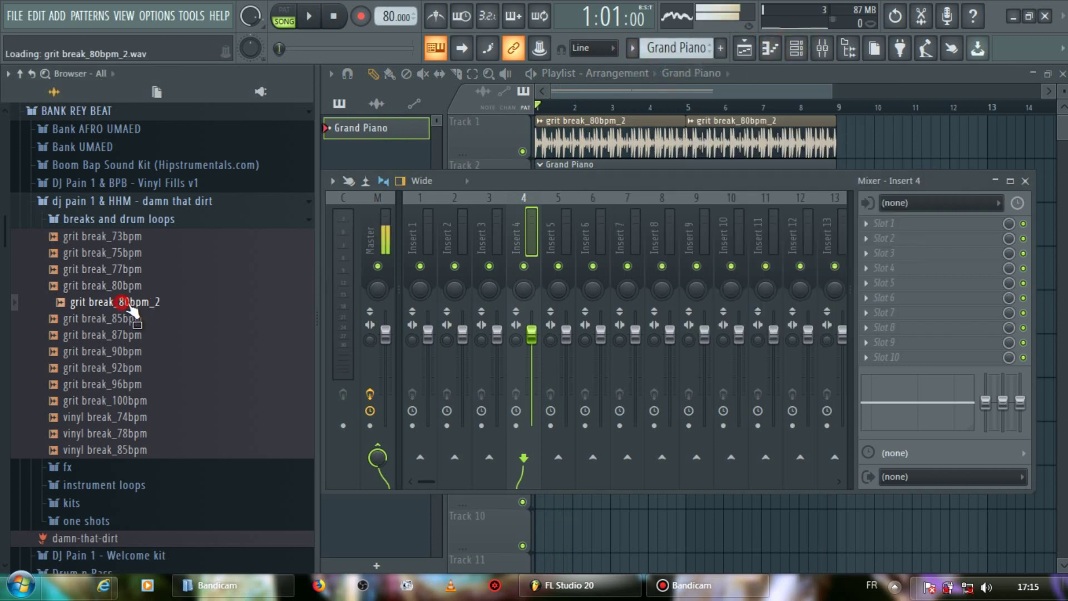
pyautogui.moveTo(345, 281); pyautogui.dragTo(711, 284)
pyautogui.rightClick(726, 312)
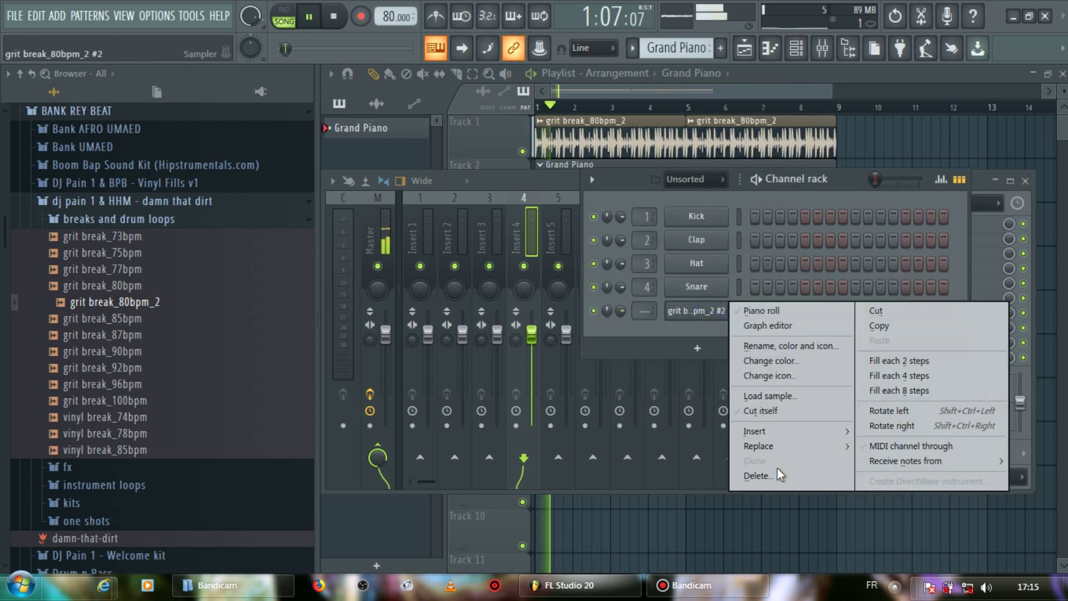
pyautogui.click(757, 475)
pyautogui.click(615, 335)
# Replace the Kick channel with Sytrus, load its Grand piano preset and return to the channel rack.
pyautogui.rightClick(726, 215)
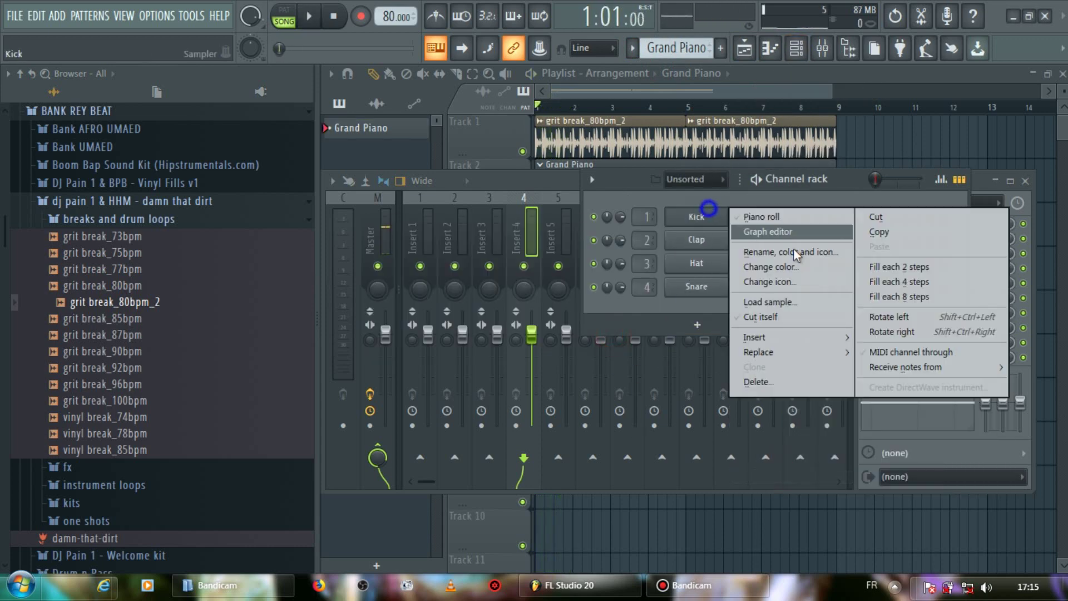
pyautogui.moveTo(754, 352)
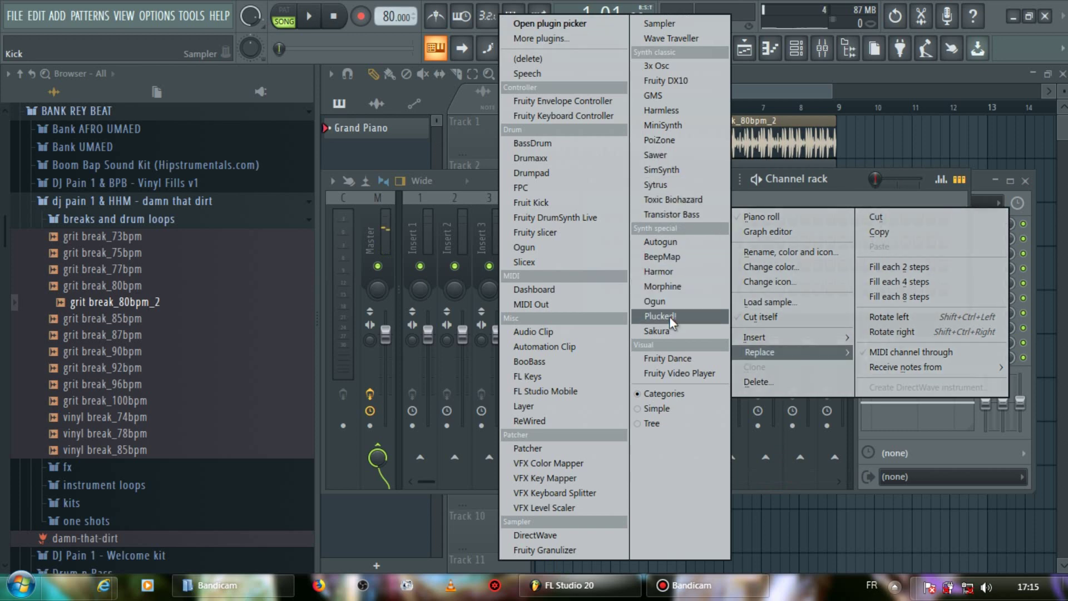
pyautogui.click(662, 184)
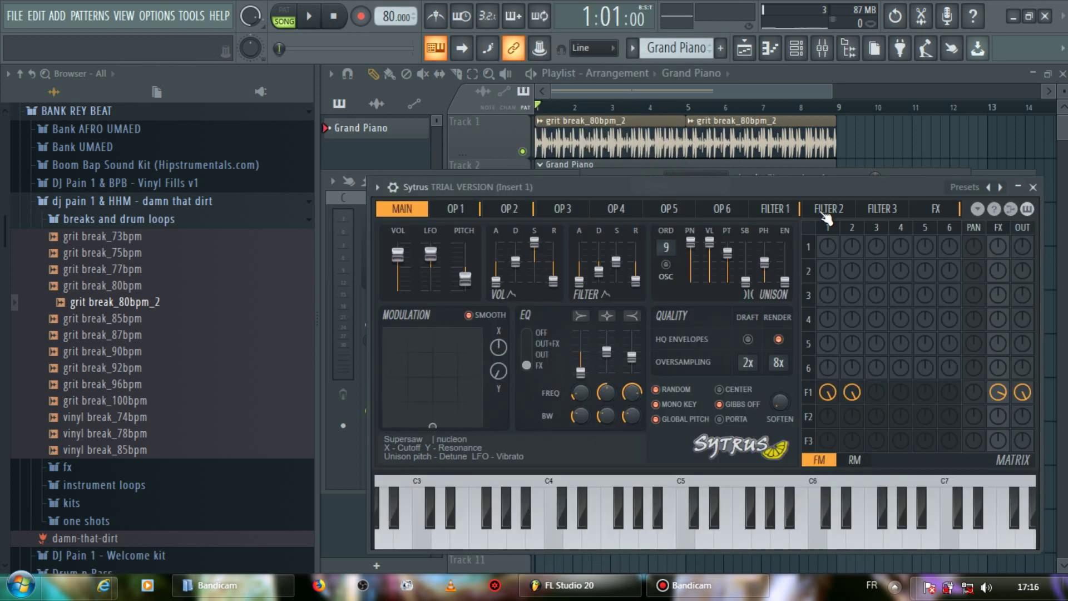
pyautogui.click(964, 188)
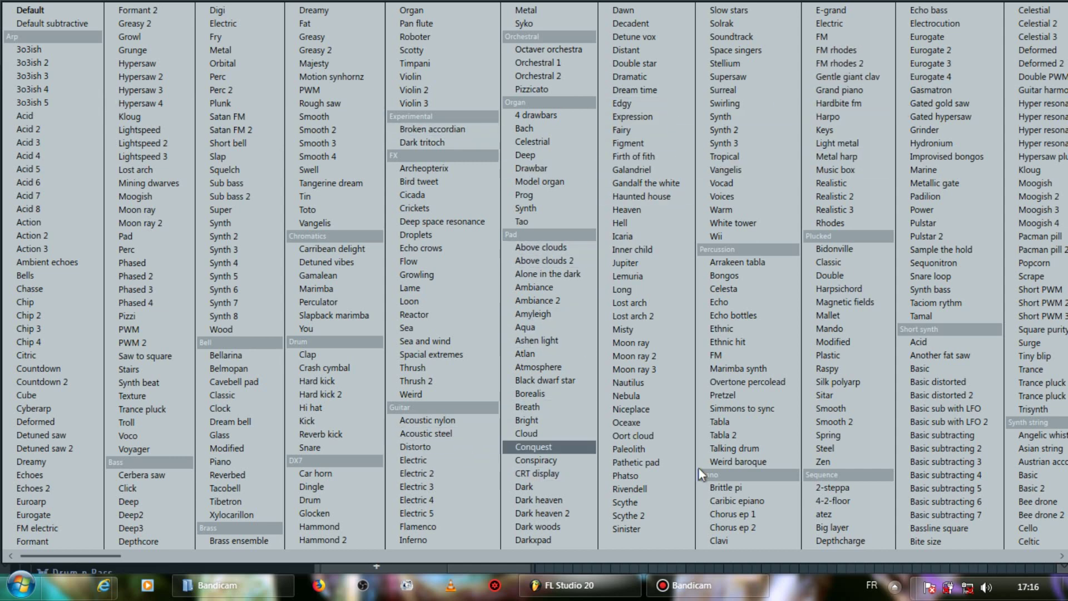
pyautogui.click(853, 89)
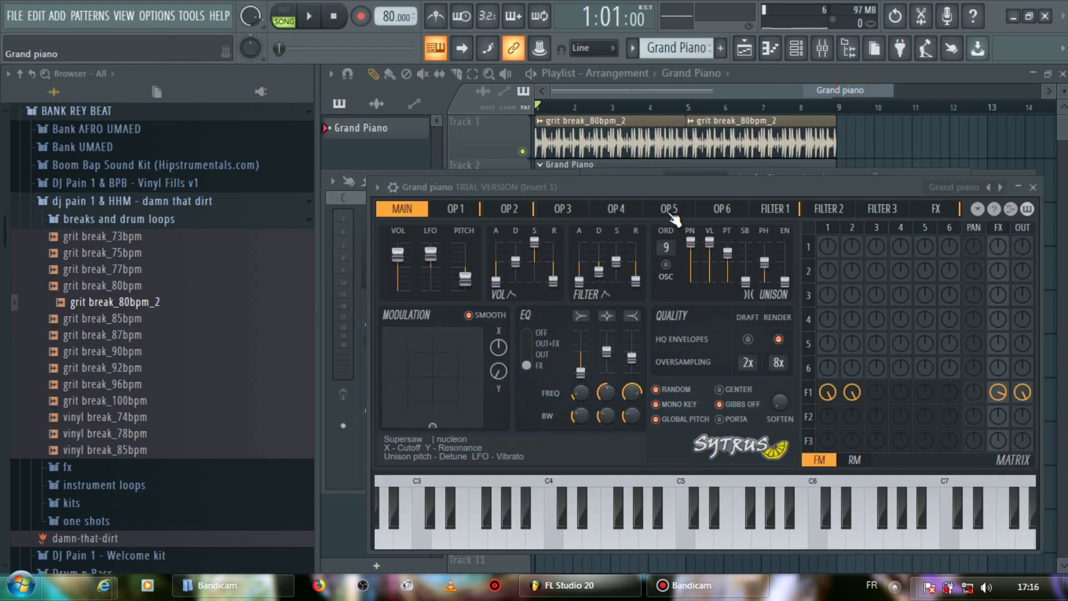
pyautogui.click(630, 163)
pyautogui.click(796, 48)
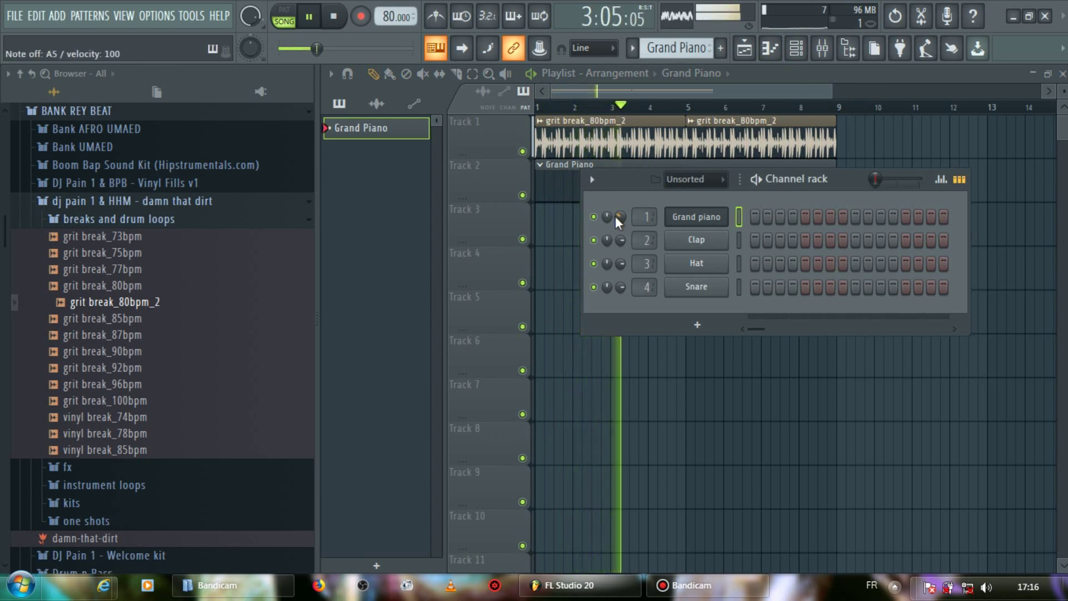
# Audition notes on the Grand piano channel with and without the drum loop playing.
pyautogui.press('space')
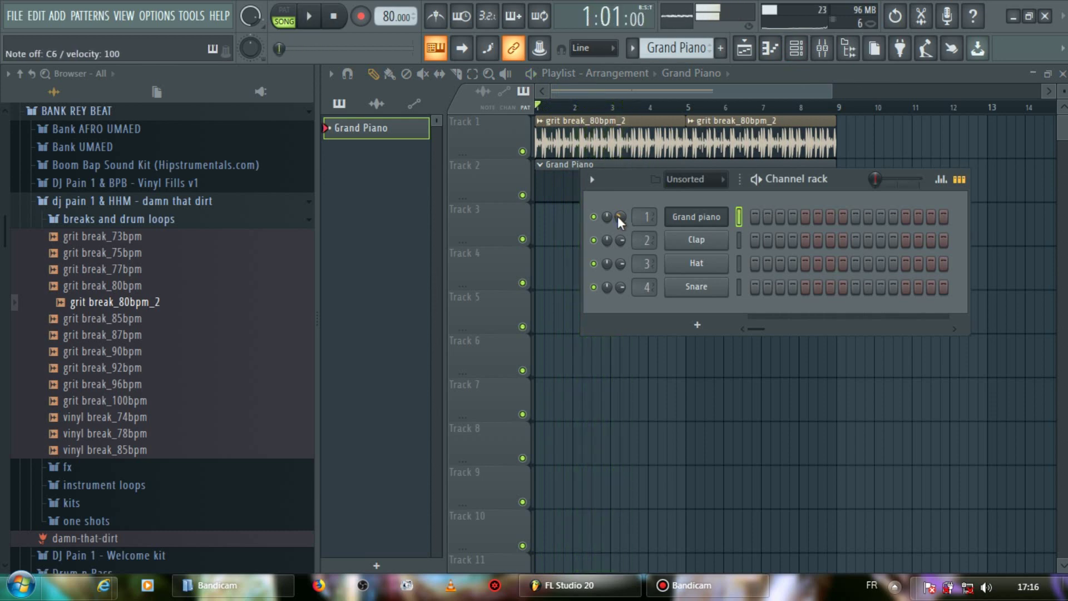
pyautogui.press('space')
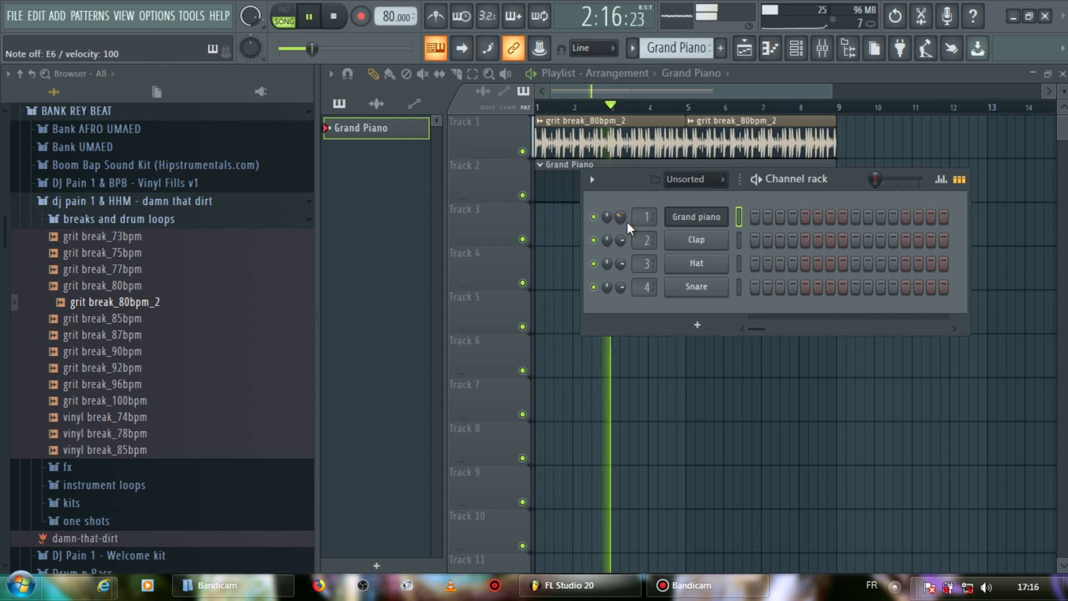
pyautogui.press('space')
# Open the Grand piano channel's piano roll and enter F5–A5–C6 chords on beats 1 and 2 of bar 1.
pyautogui.rightClick(695, 217)
pyautogui.click(741, 216)
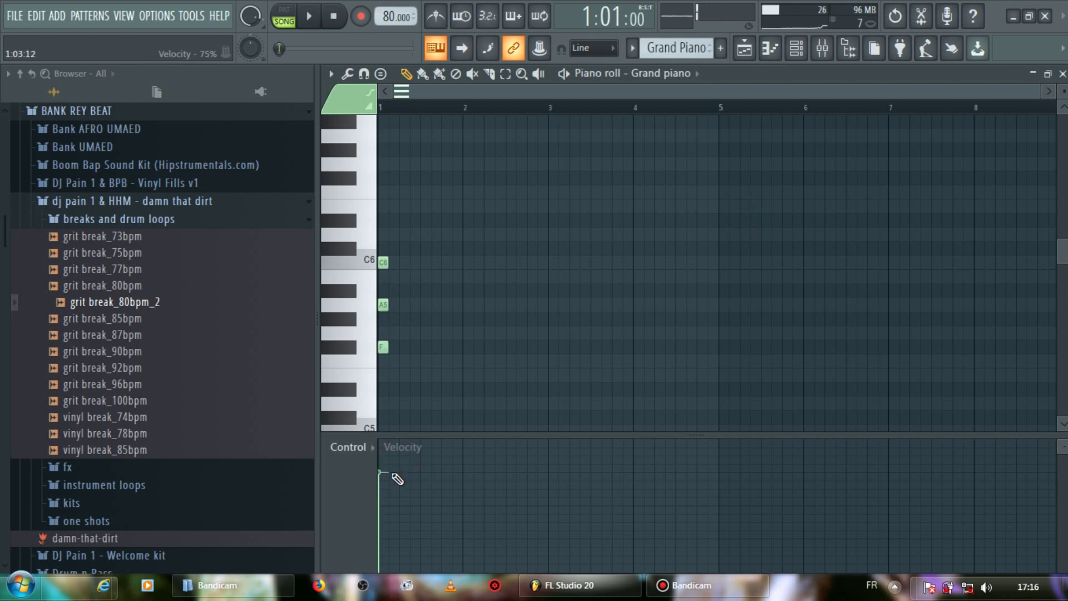
pyautogui.press('r')
pyautogui.press('y')
pyautogui.press('i')
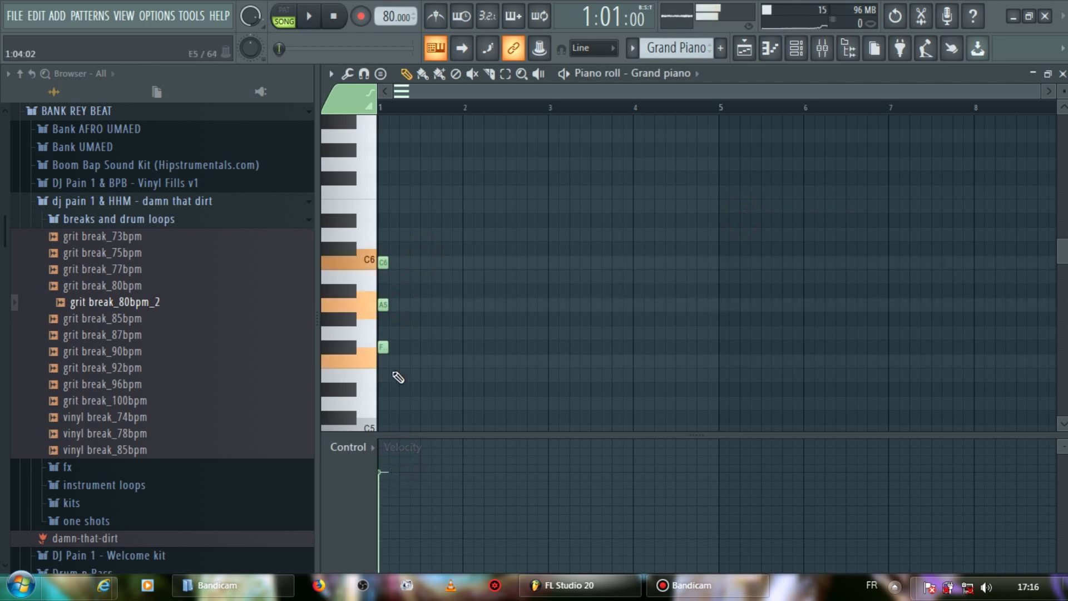
pyautogui.click(383, 348)
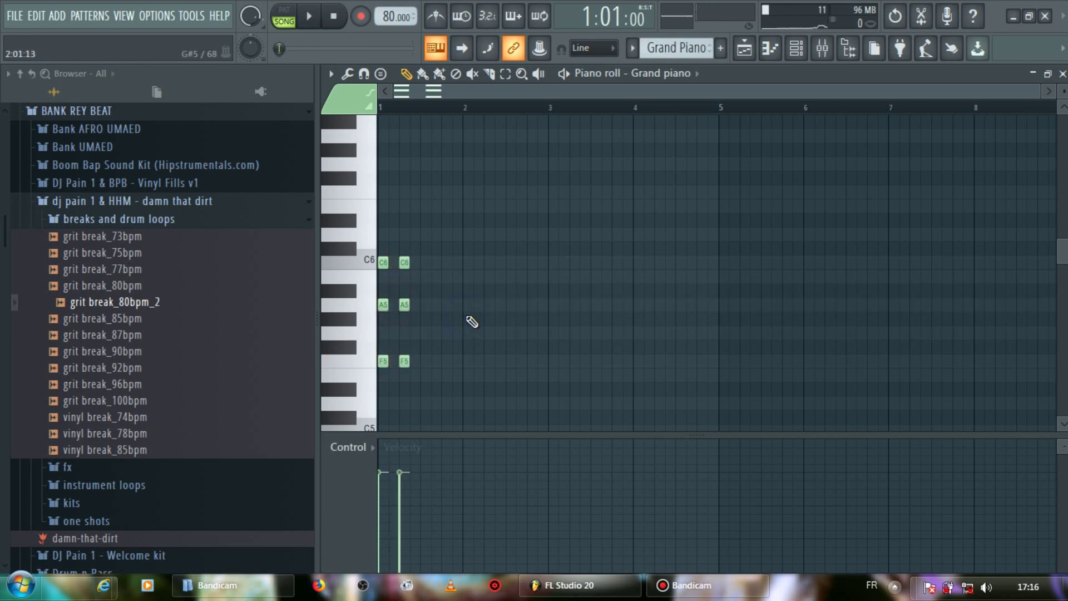
# Enter G5–B5–D6 chords on beats 3 and 4 of bar 1 and play the chords back.
pyautogui.press('t')
pyautogui.press('t')
pyautogui.press('u')
pyautogui.press('o')
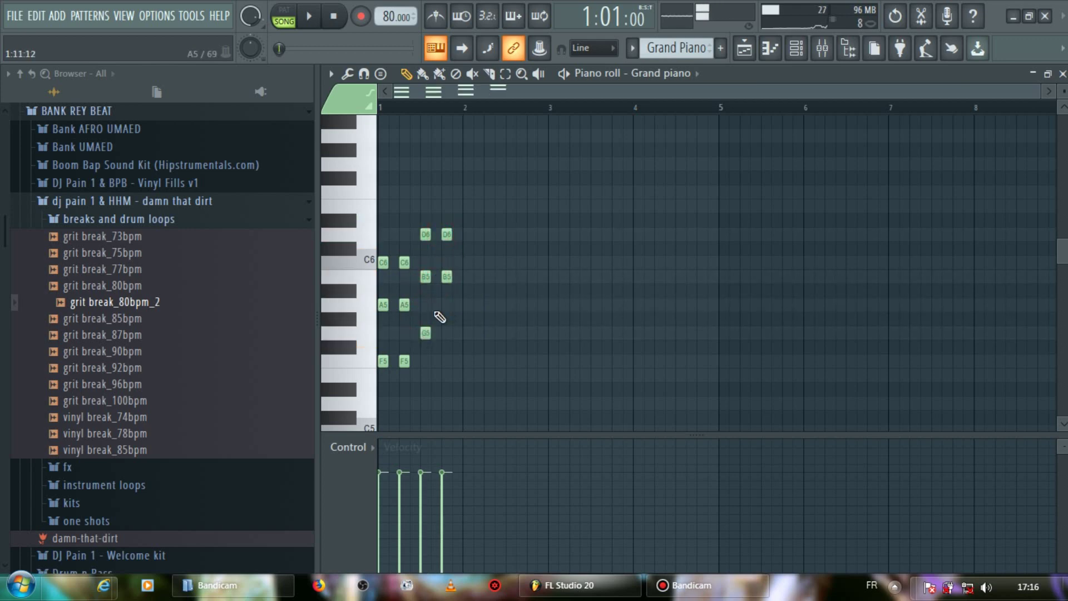
pyautogui.press('space')
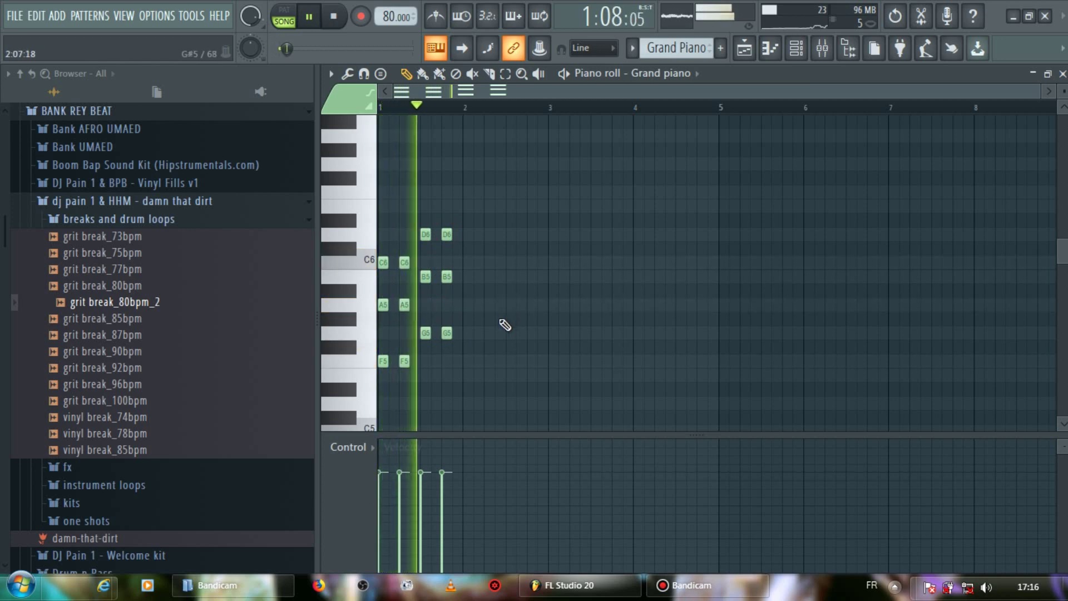
# Enter A5–C6–E6 chords on beats 1 to 3 of bar 2 and a G5–B5–D6 chord on beat 4, then play them back.
pyautogui.press('space')
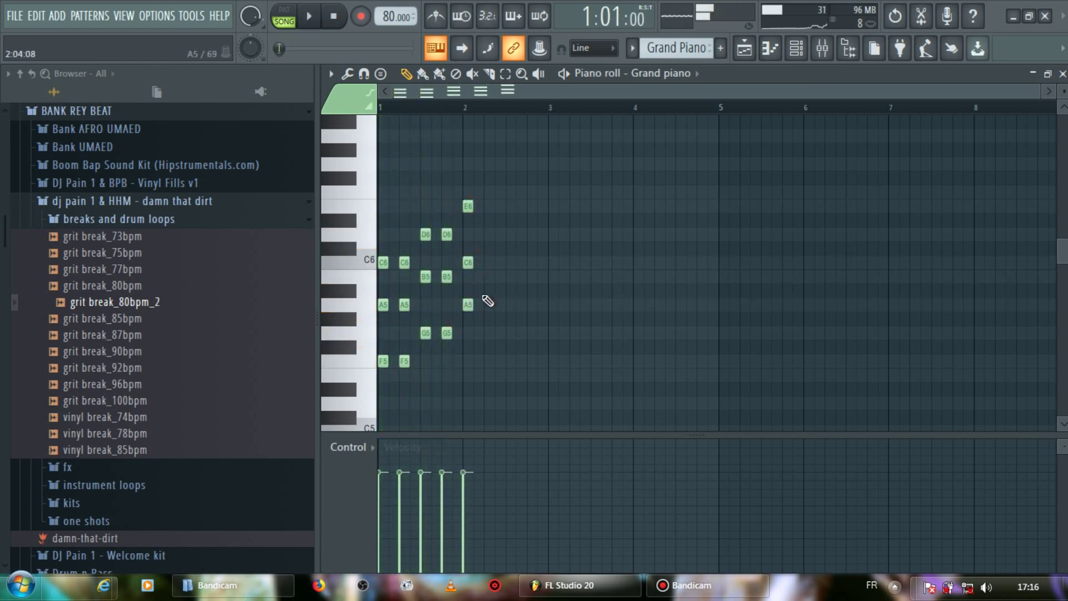
pyautogui.click(487, 204)
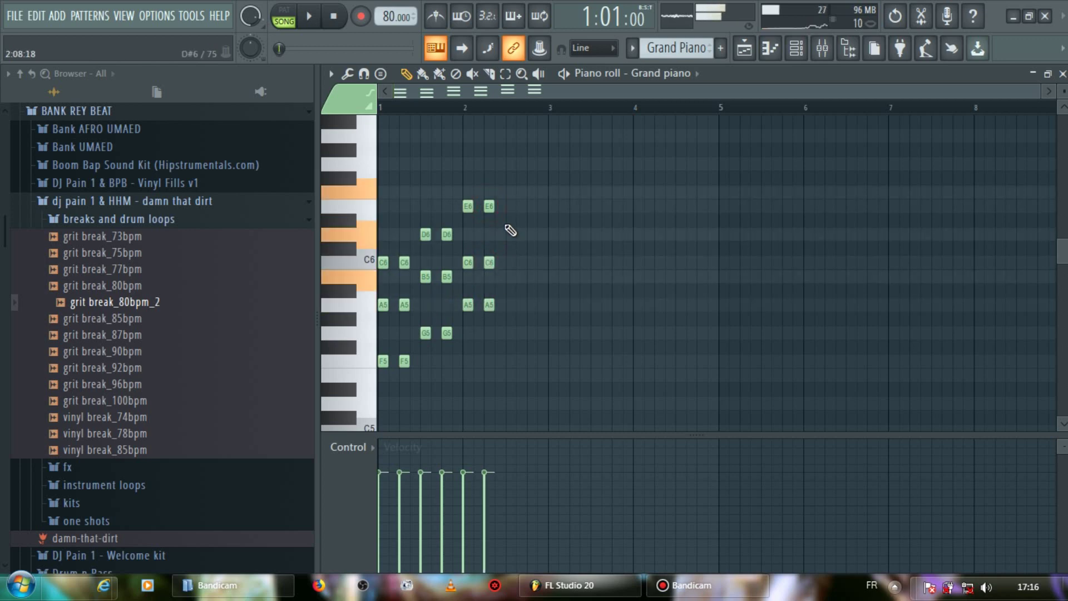
pyautogui.click(507, 206)
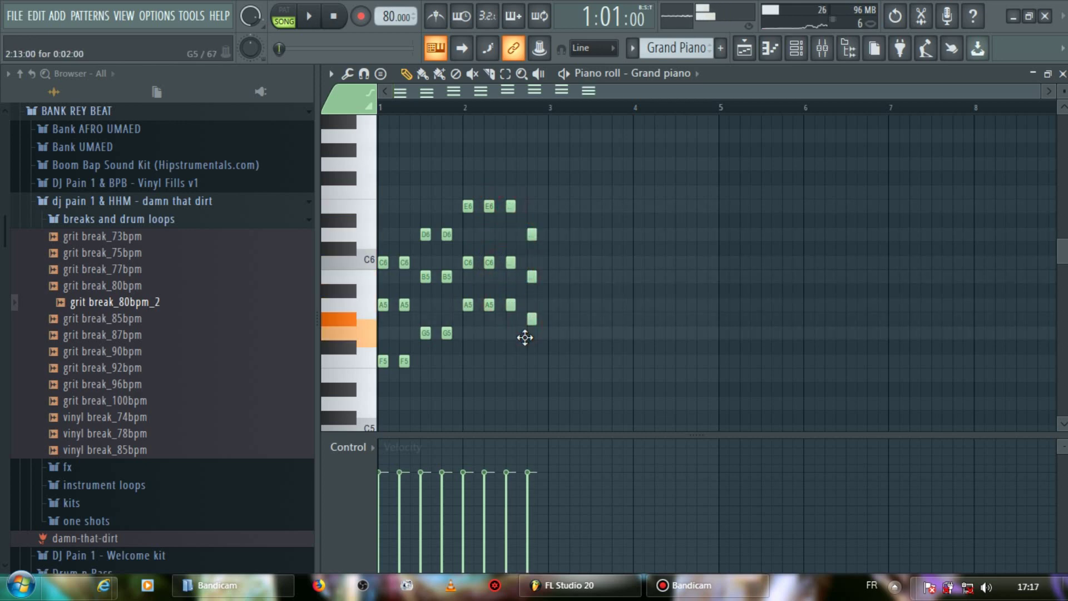
pyautogui.press('space')
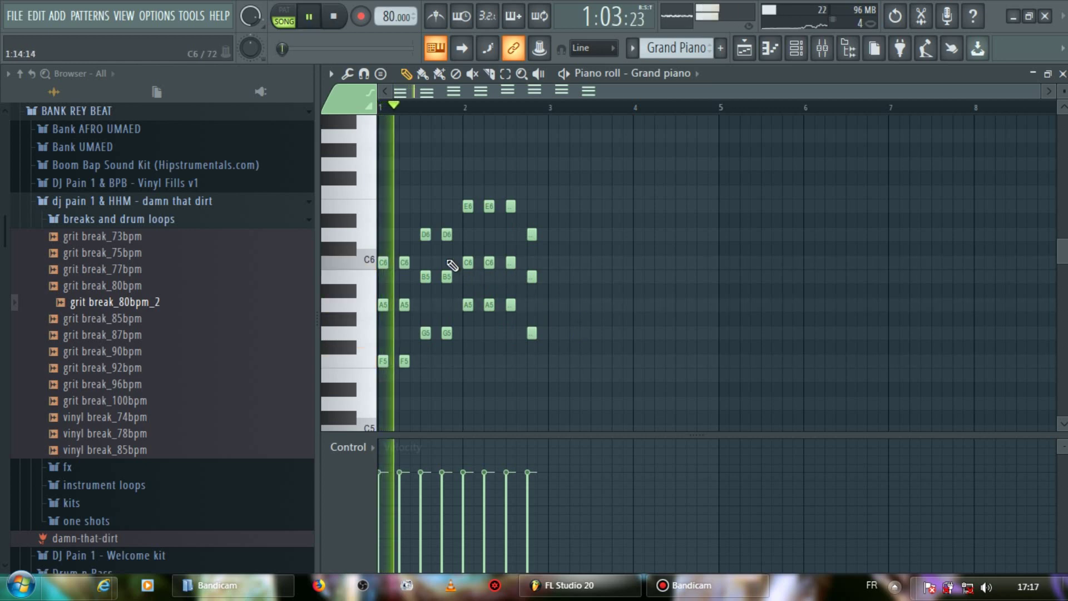
pyautogui.press('space')
# Add A5 and E6 passing notes between beats 2 and 3 of bar 1, with lower velocities than the chords.
pyautogui.click(415, 361)
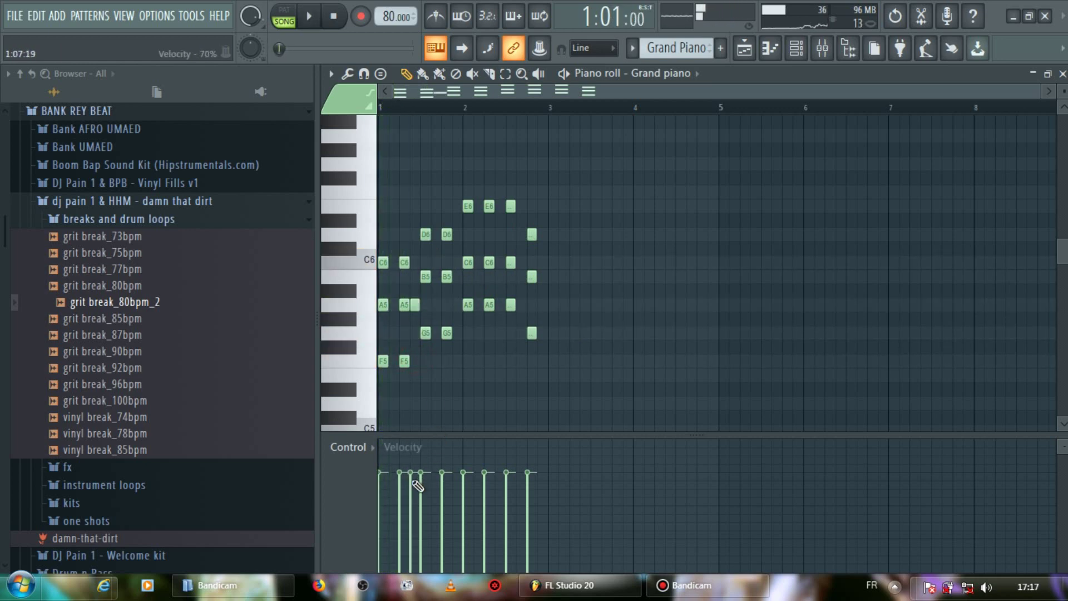
pyautogui.press('space')
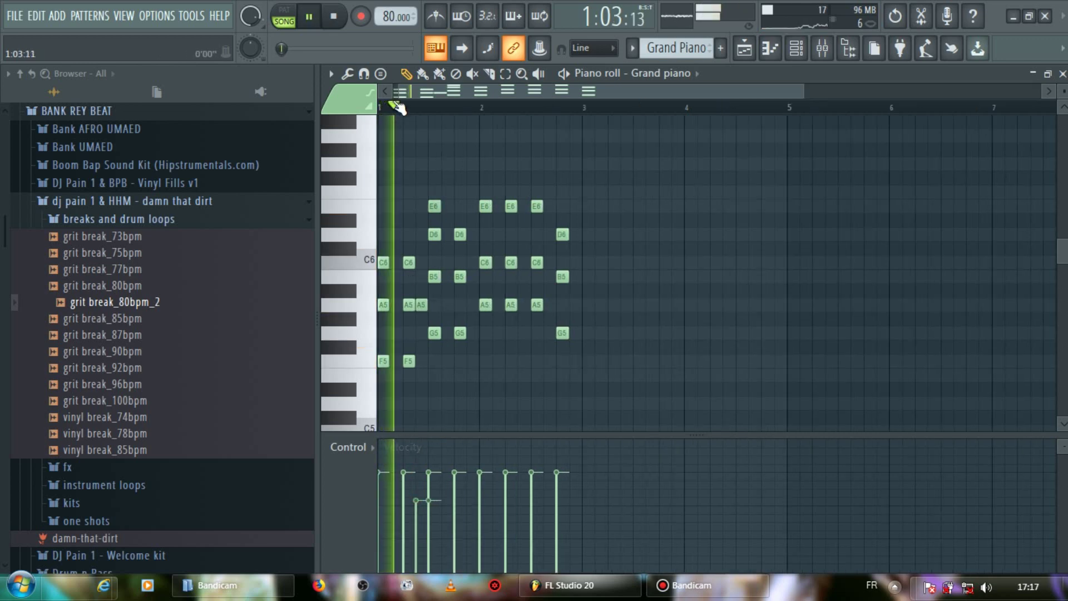
pyautogui.press('space')
pyautogui.scroll(3, 477, 208)
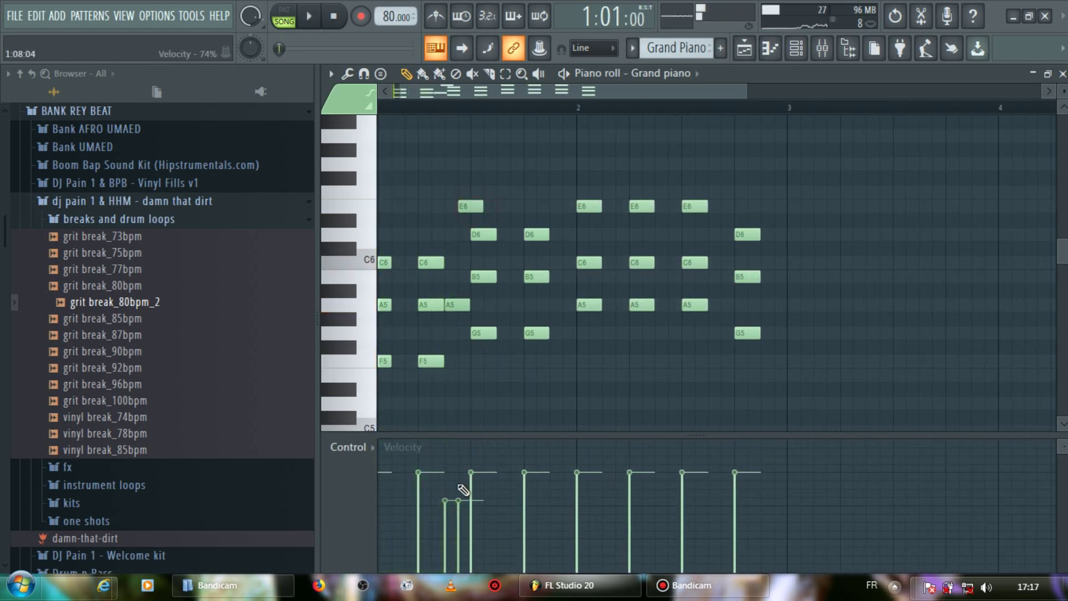
pyautogui.moveTo(461, 489); pyautogui.dragTo(462, 482)
pyautogui.press('space')
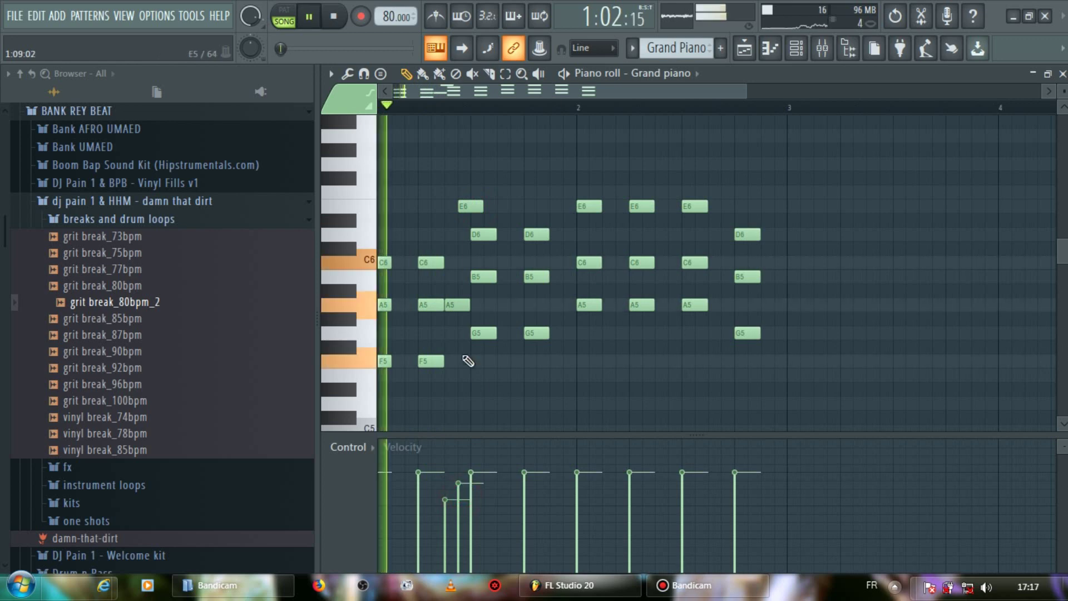
# Shorten the A5 and E6 passing notes to one step and add one-step D6 and G6 notes at the end of bar 1.
pyautogui.moveTo(469, 305); pyautogui.dragTo(455, 305)
pyautogui.moveTo(482, 206)
pyautogui.mouseDown()
pyautogui.moveTo(558, 220)
pyautogui.moveTo(561, 269)
pyautogui.moveTo(569, 147)
pyautogui.moveTo(572, 163)
pyautogui.mouseUp()
pyautogui.press('space')
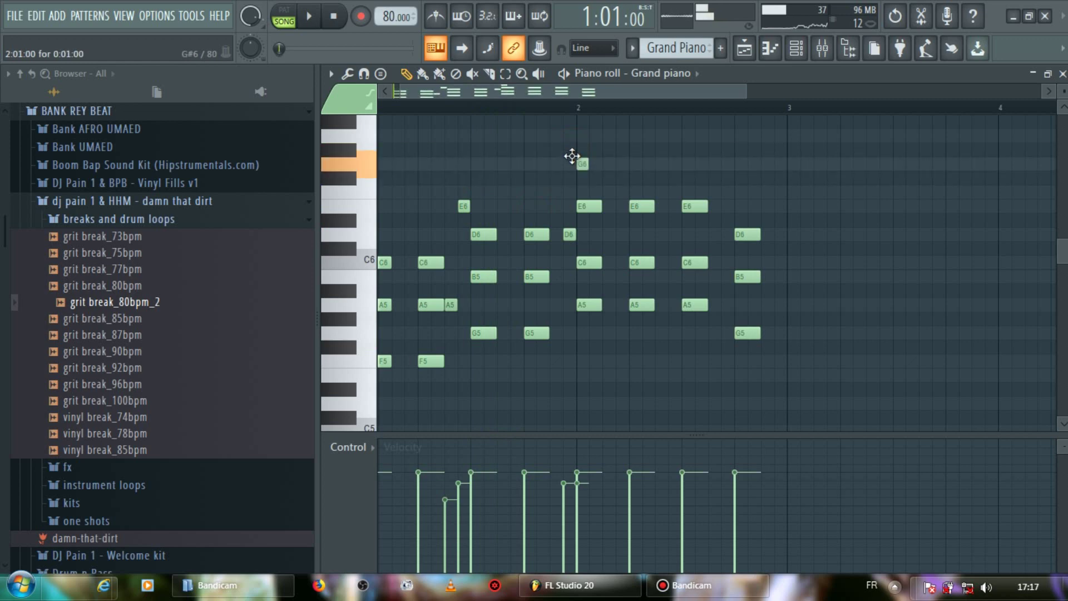
pyautogui.press('space')
pyautogui.moveTo(568, 234); pyautogui.dragTo(558, 237)
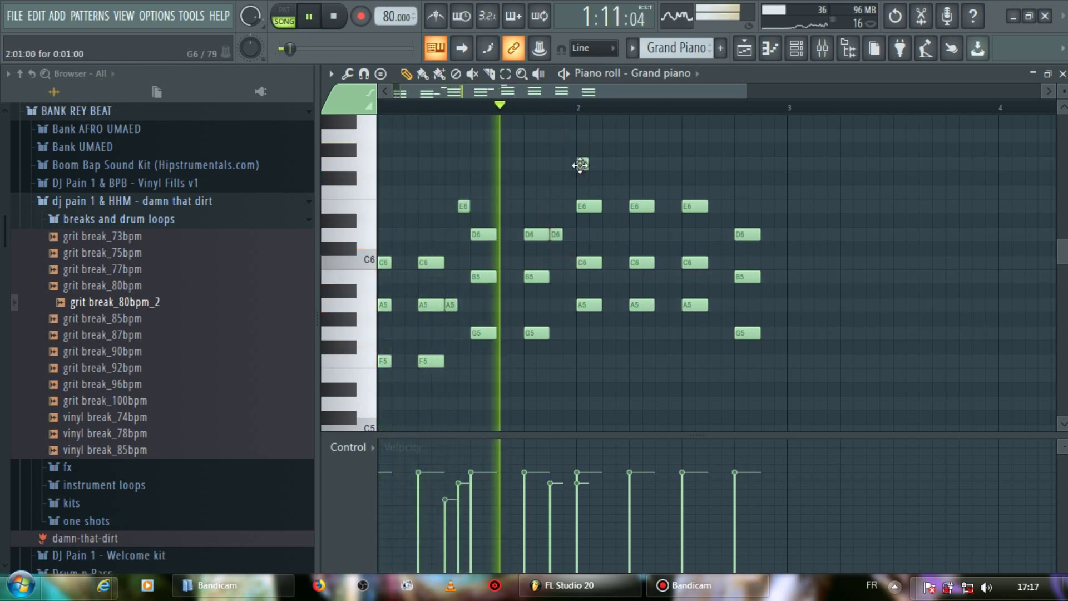
pyautogui.moveTo(579, 164); pyautogui.dragTo(568, 165)
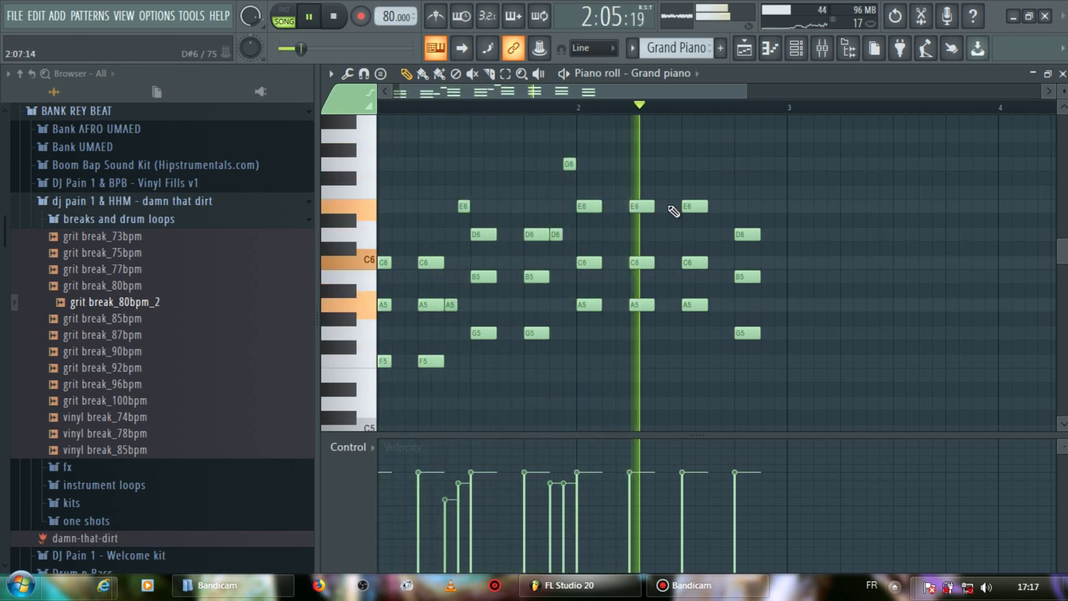
# Add one-step E6 and G6 notes directly after the beat 2 chord of bar 2, on steps 7 and 8.
pyautogui.press('space')
pyautogui.click(656, 234)
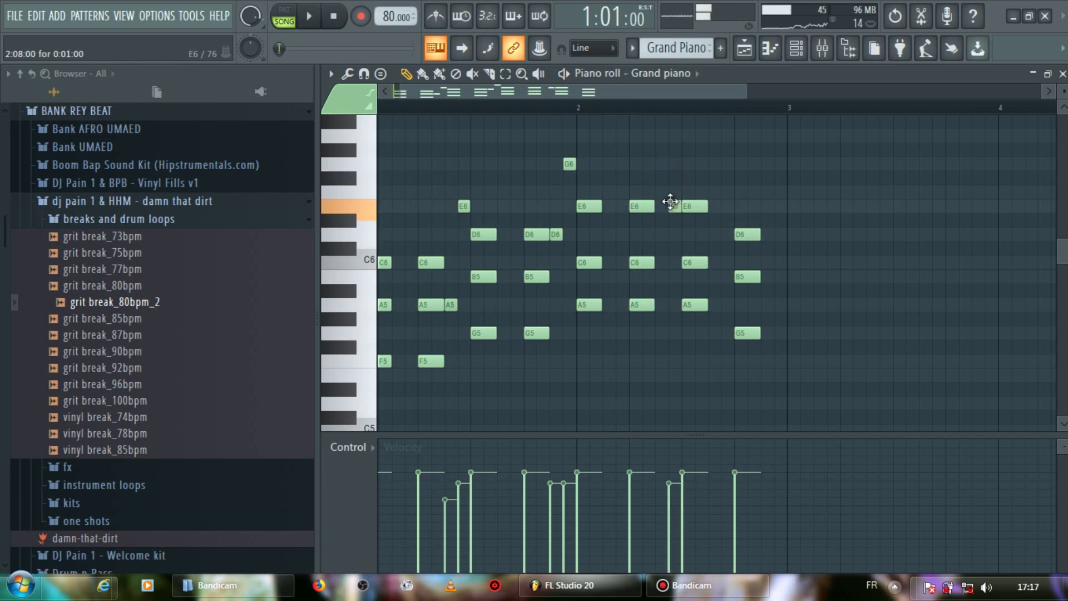
pyautogui.press('space')
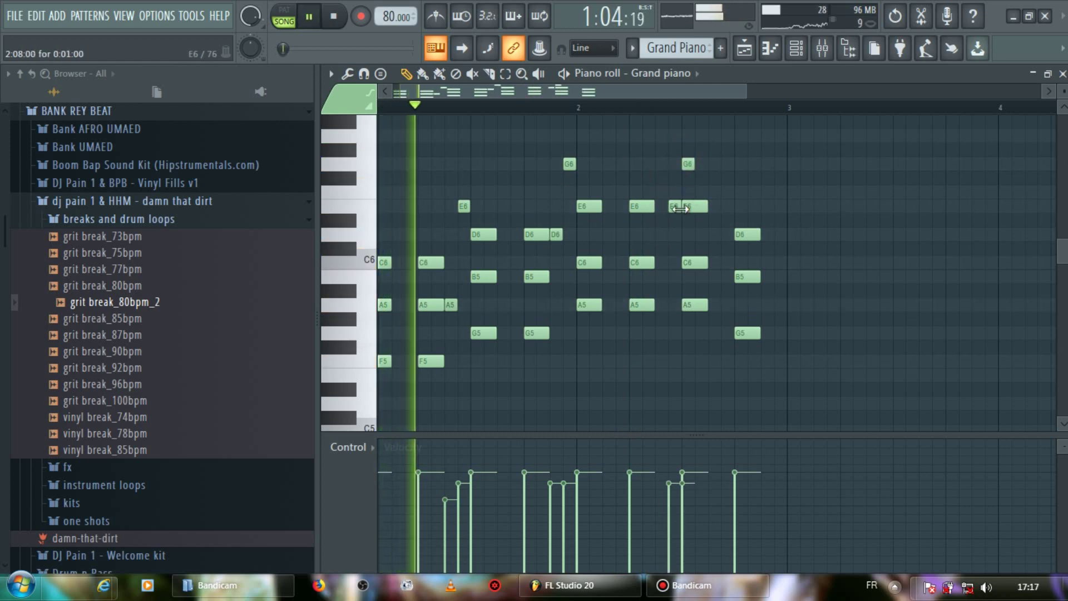
pyautogui.moveTo(674, 206); pyautogui.dragTo(664, 207)
pyautogui.moveTo(687, 164); pyautogui.dragTo(675, 164)
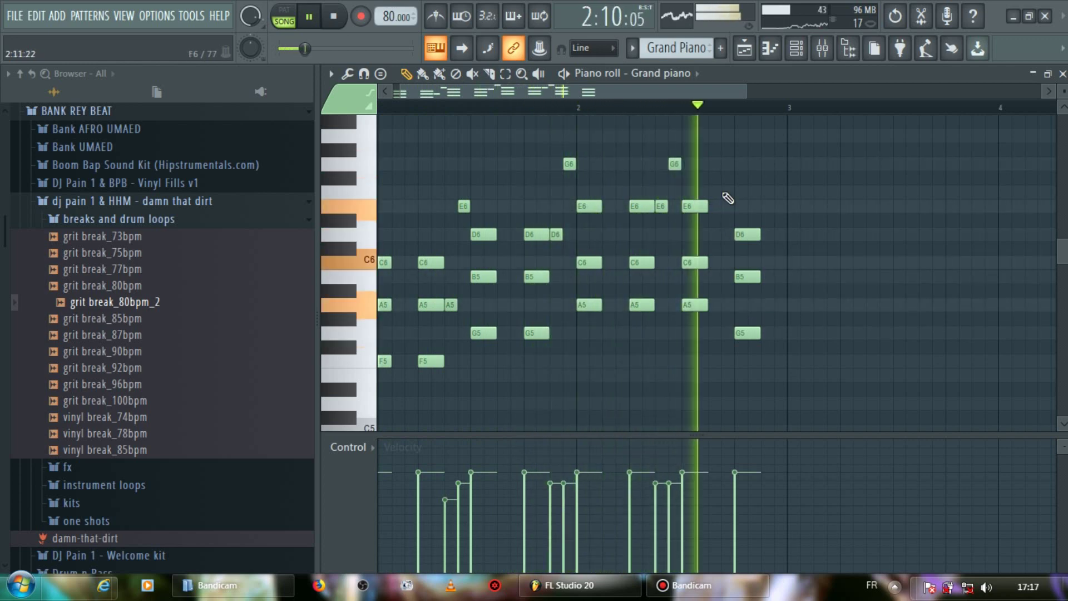
# Place a one-step G6 on step 11 of bar 2 and remove the trial E6, D6 and E6 notes around beat 4.
pyautogui.press('space')
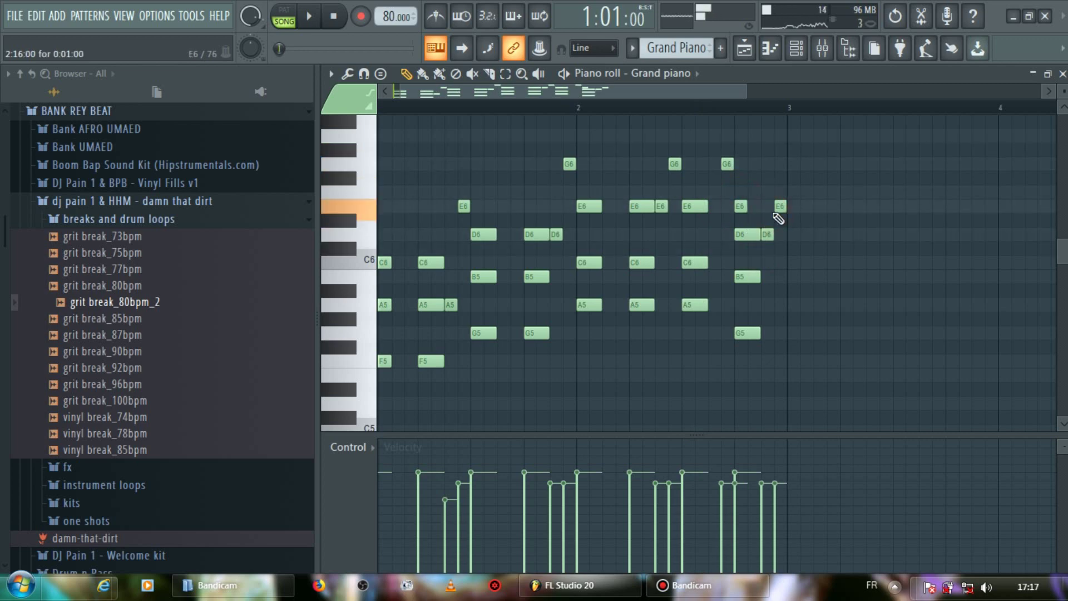
pyautogui.press('space')
pyautogui.rightClick(782, 206)
pyautogui.rightClick(767, 235)
pyautogui.rightClick(740, 206)
pyautogui.moveTo(727, 164); pyautogui.dragTo(715, 164)
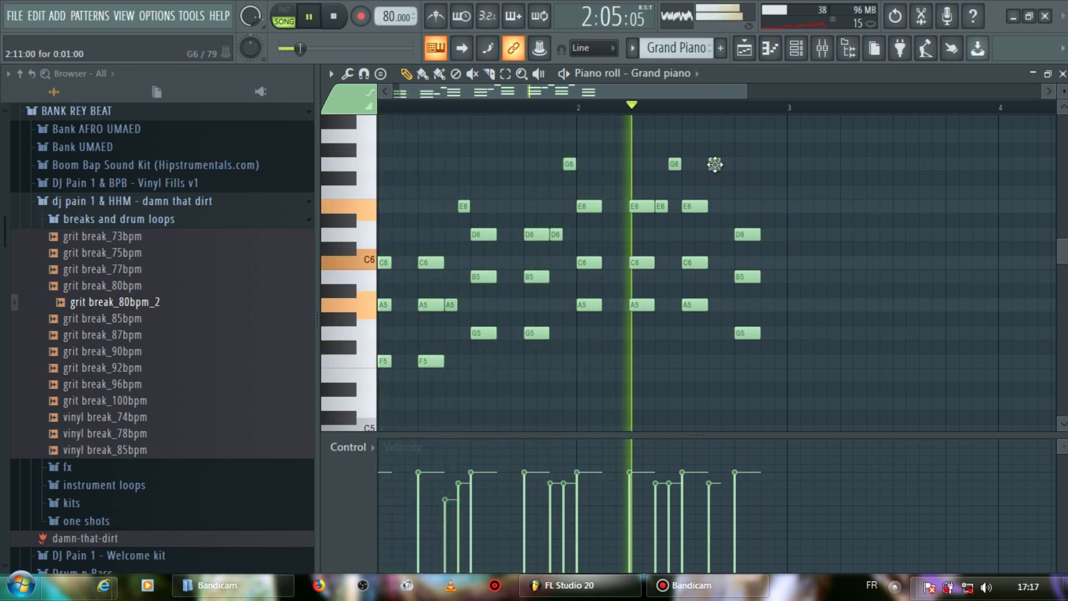
pyautogui.click(714, 164)
# End bar 2 with one-step notes E6, E6, D6 and C6 on steps 12, 14, 15 and 16, raising the last two velocities.
pyautogui.press('space')
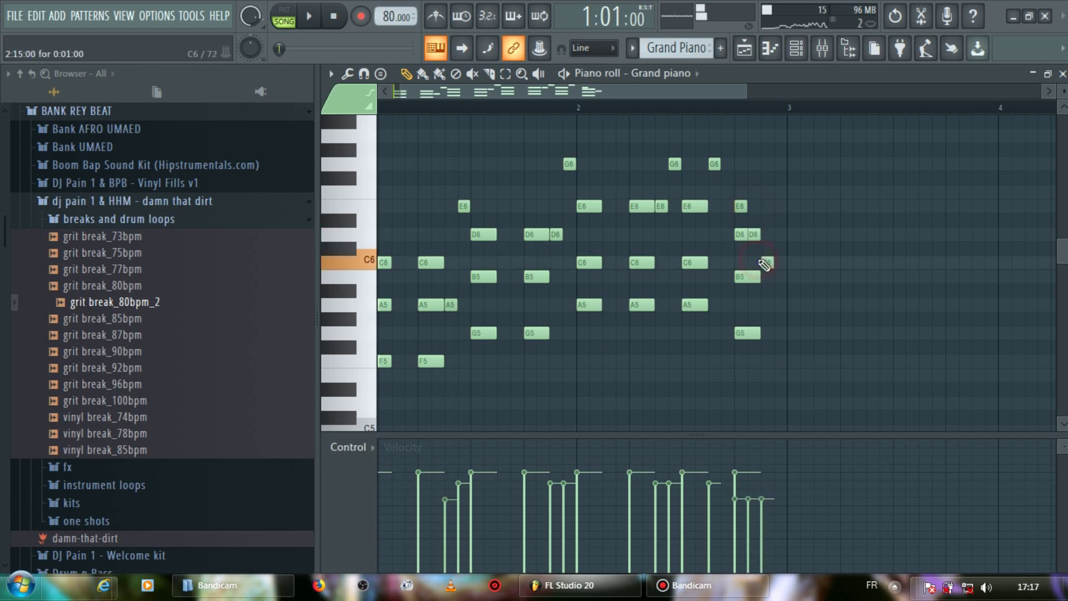
pyautogui.rightClick(778, 234)
pyautogui.press('space')
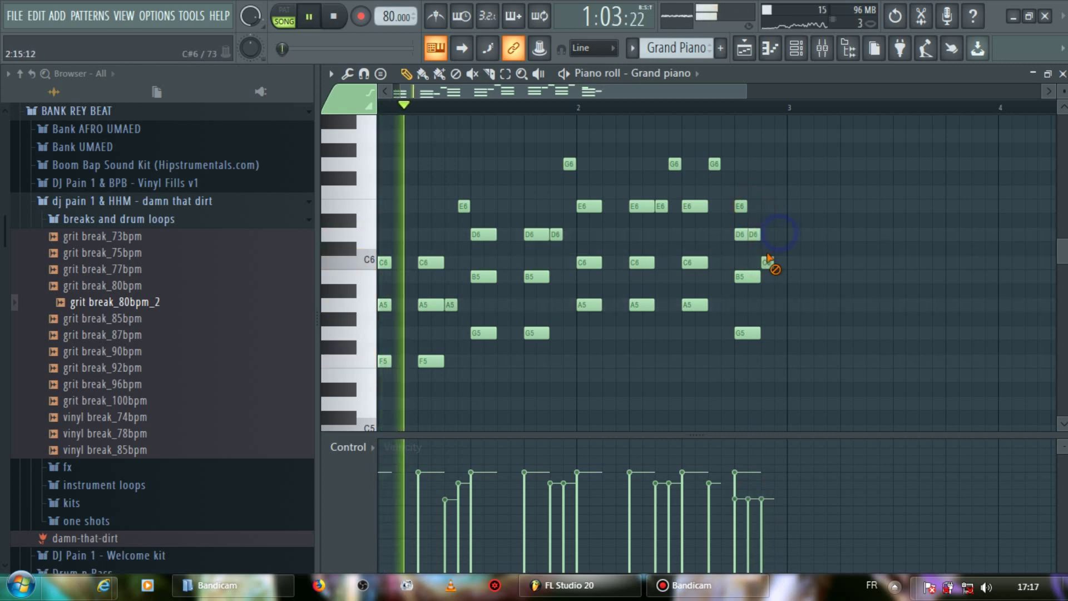
pyautogui.moveTo(738, 207)
pyautogui.mouseDown()
pyautogui.moveTo(725, 206)
pyautogui.moveTo(768, 268)
pyautogui.moveTo(753, 215)
pyautogui.mouseUp()
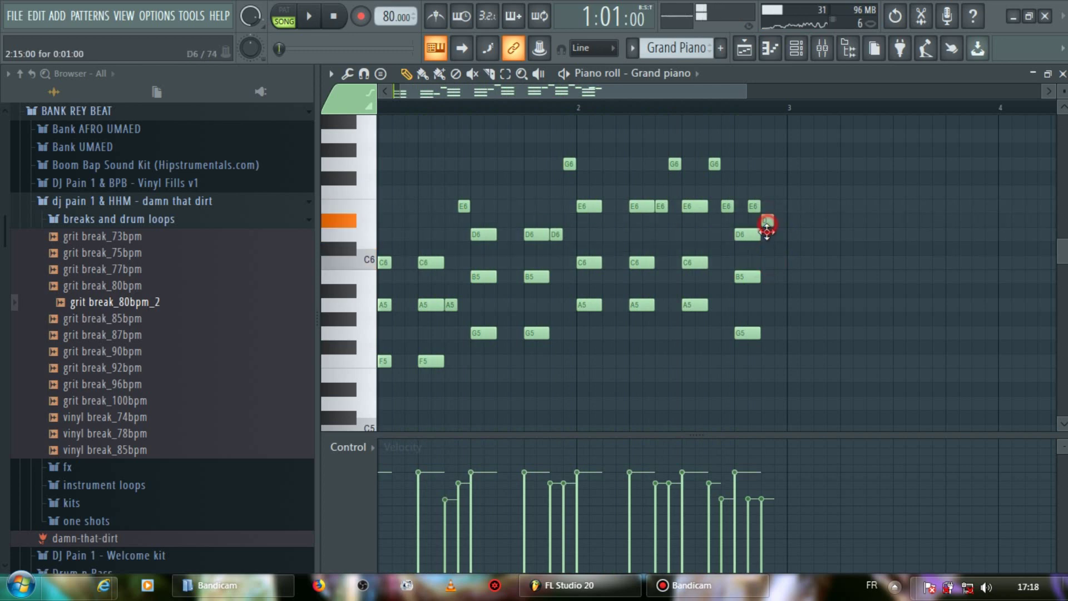
pyautogui.press('space')
pyautogui.moveTo(764, 497); pyautogui.dragTo(773, 477)
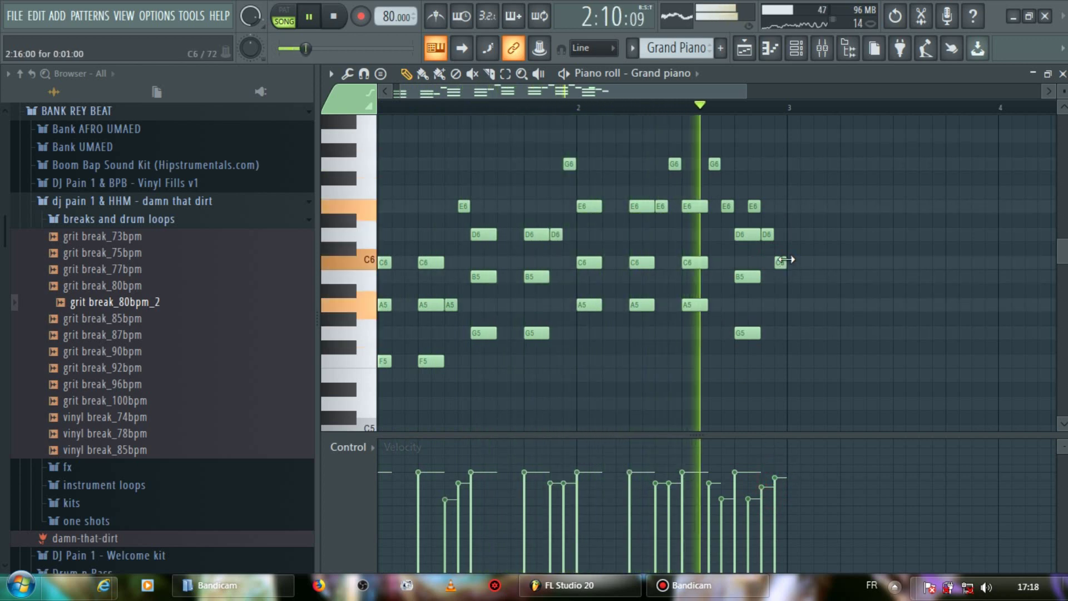
pyautogui.press('space')
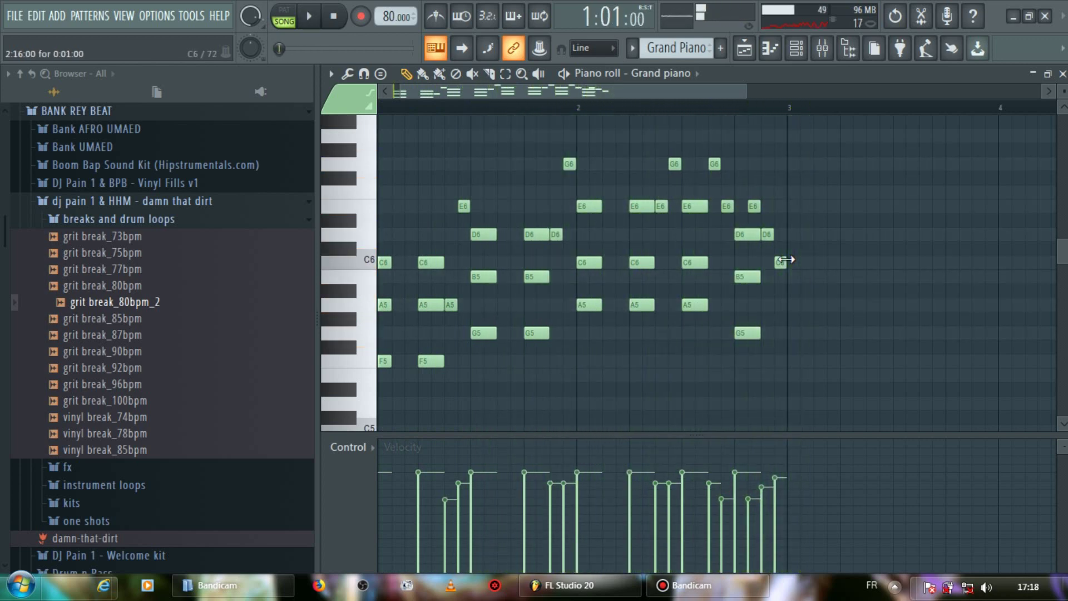
# Apply the strumizer to the piano notes, listening to the strummed chords before accepting.
pyautogui.hotkey('alt', 's')
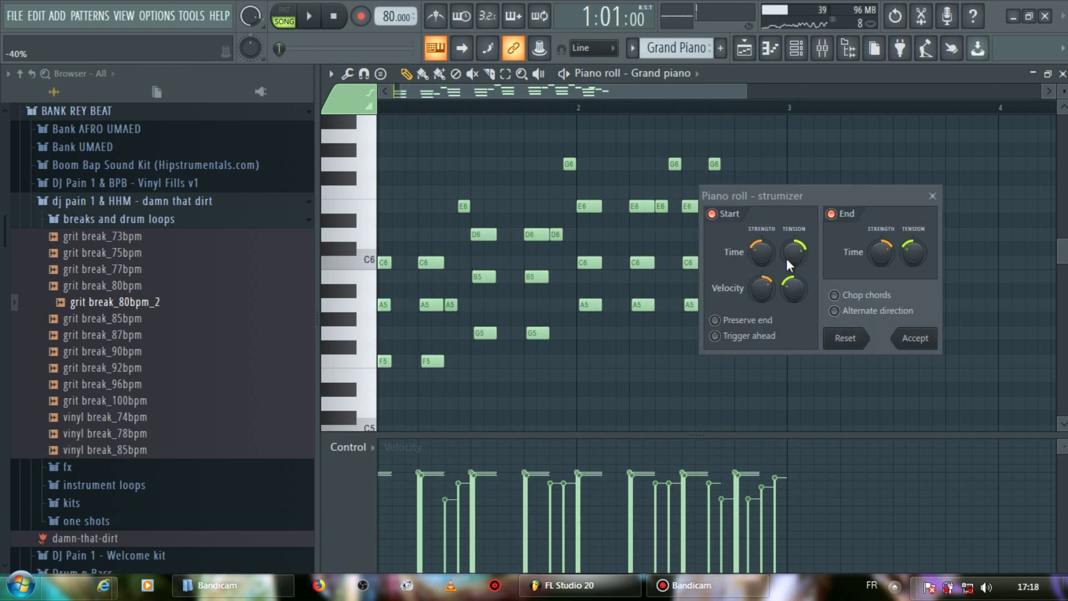
pyautogui.press('space')
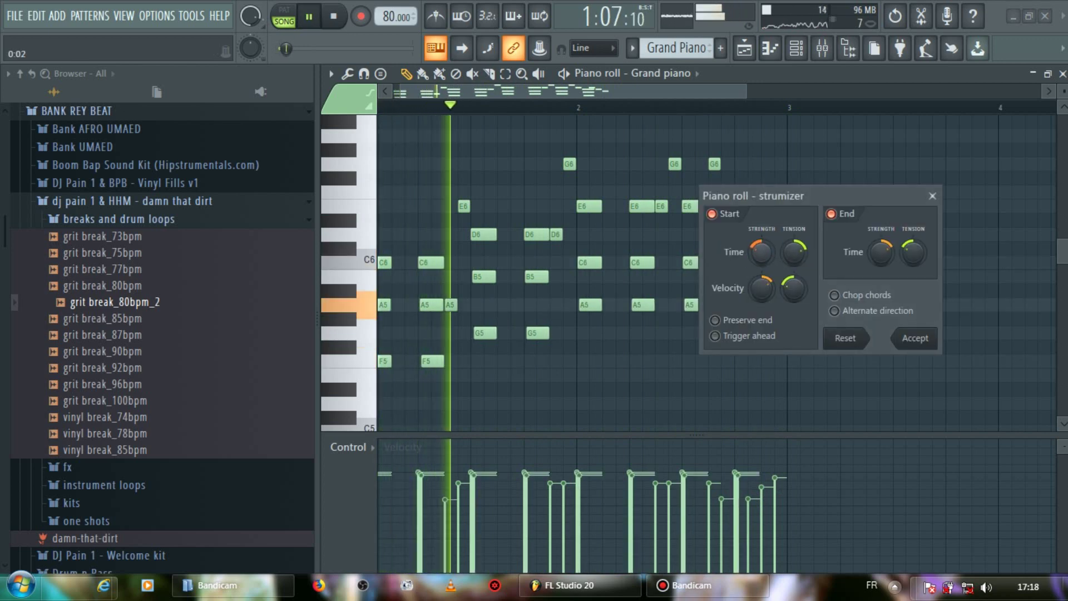
pyautogui.moveTo(852, 192); pyautogui.dragTo(963, 179)
pyautogui.click(1026, 323)
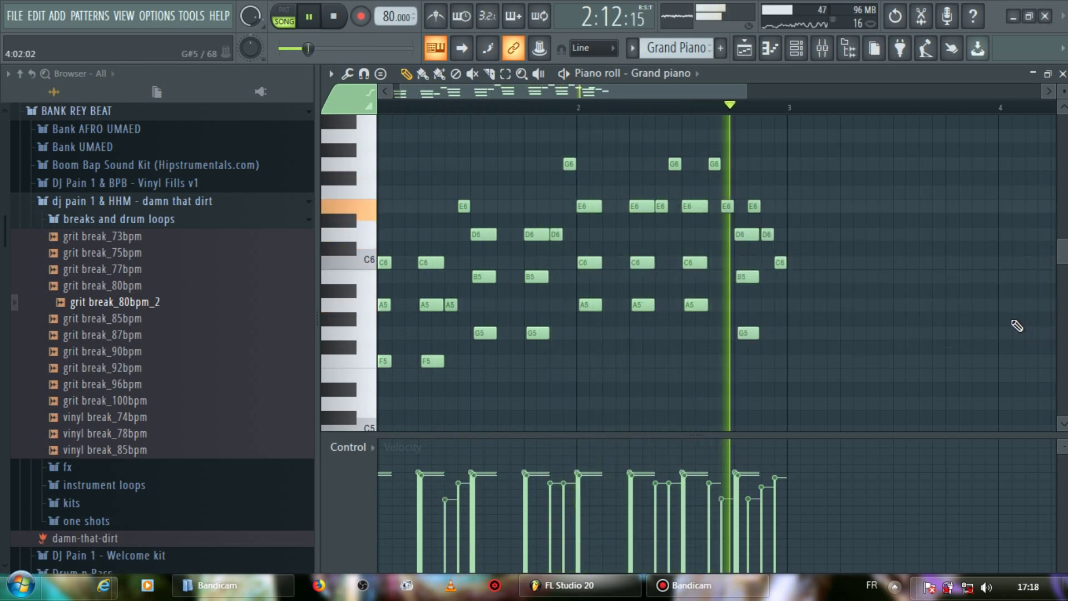
# Duplicate the two-bar piano phrase into bars 3 and 4 and check the Grand Piano clip's length in the playlist.
pyautogui.rightClick(882, 365)
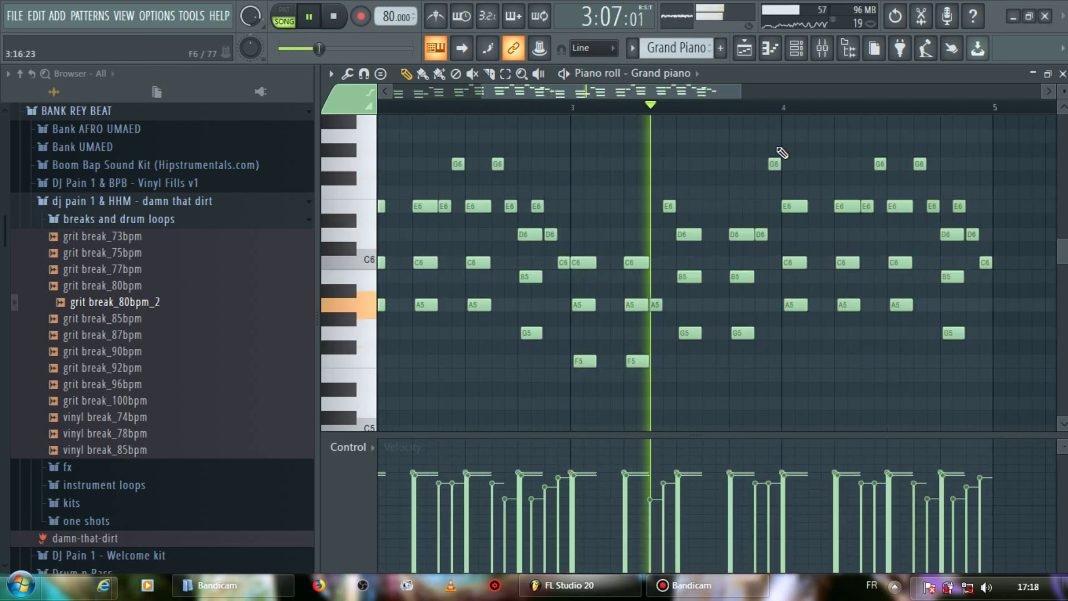
pyautogui.click(747, 56)
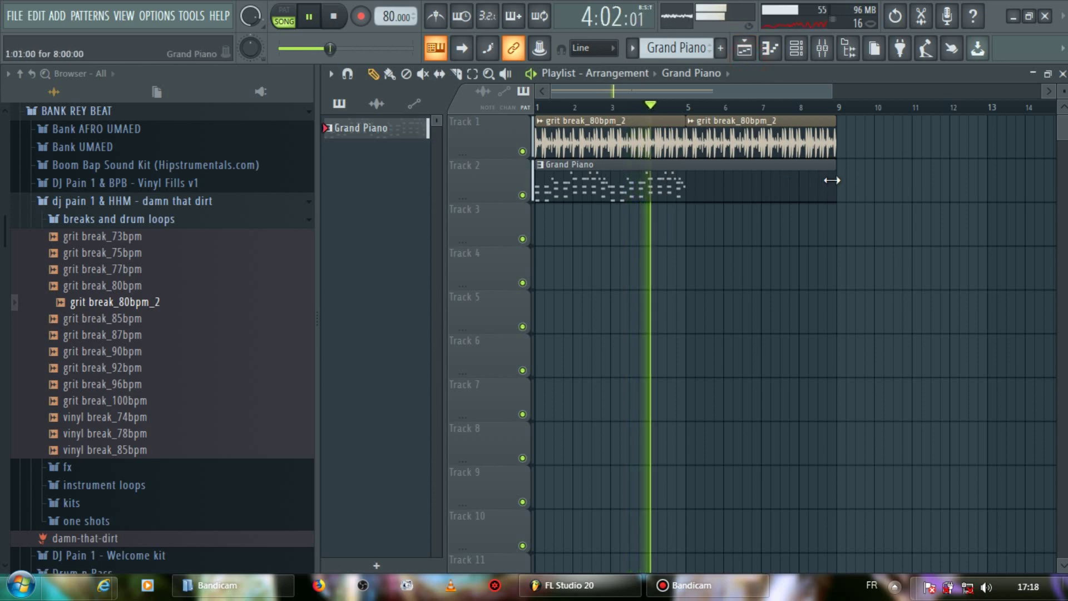
pyautogui.click(801, 178)
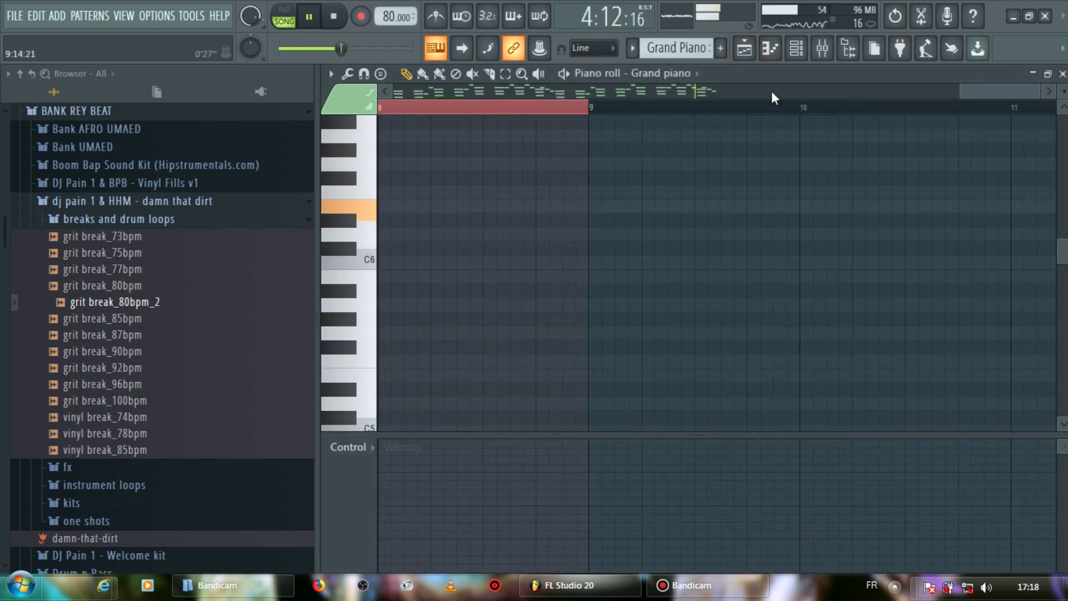
# Duplicate the four-bar piano phrase into bars 5 to 8 and return to the playlist.
pyautogui.press('space')
pyautogui.click(533, 109)
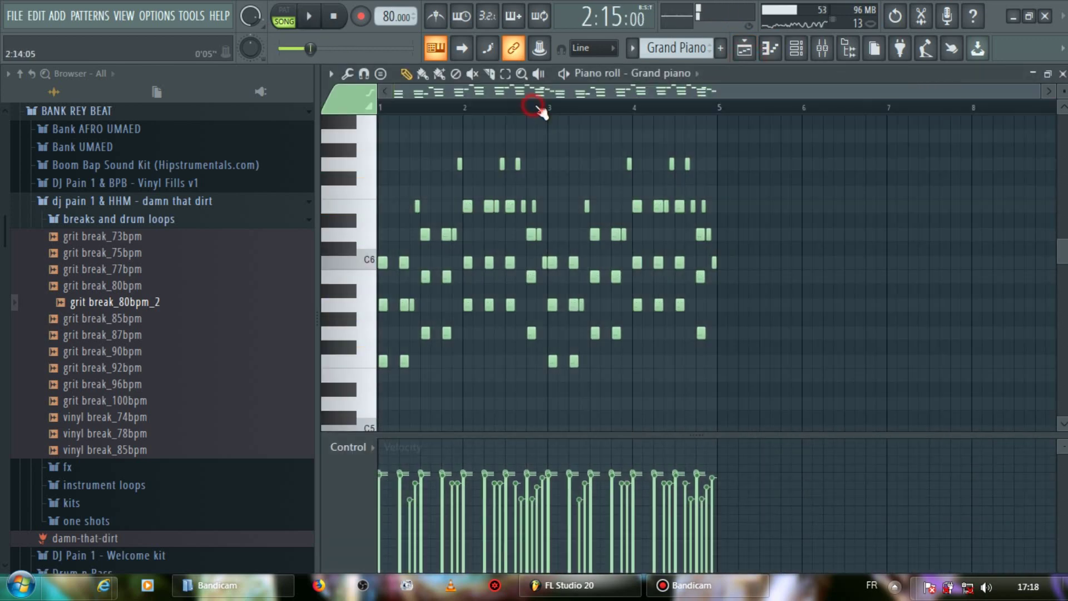
pyautogui.hotkey('ctrl', 'b')
pyautogui.press('space')
pyautogui.rightClick(746, 169)
pyautogui.press('space')
pyautogui.click(744, 51)
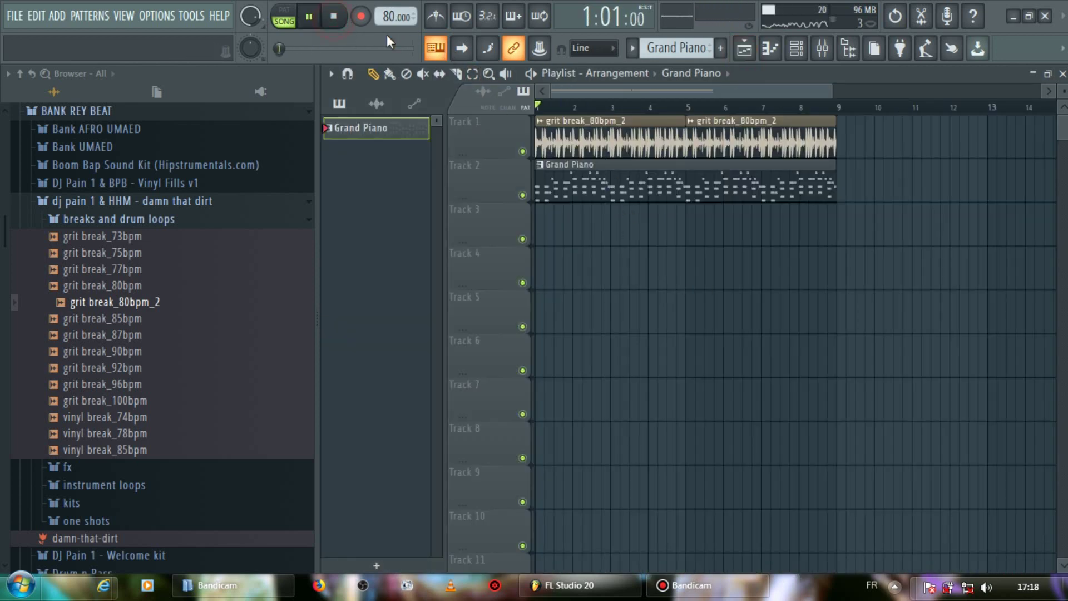
# Replace the Clap channel with a Sytrus synthesizer.
pyautogui.click(796, 48)
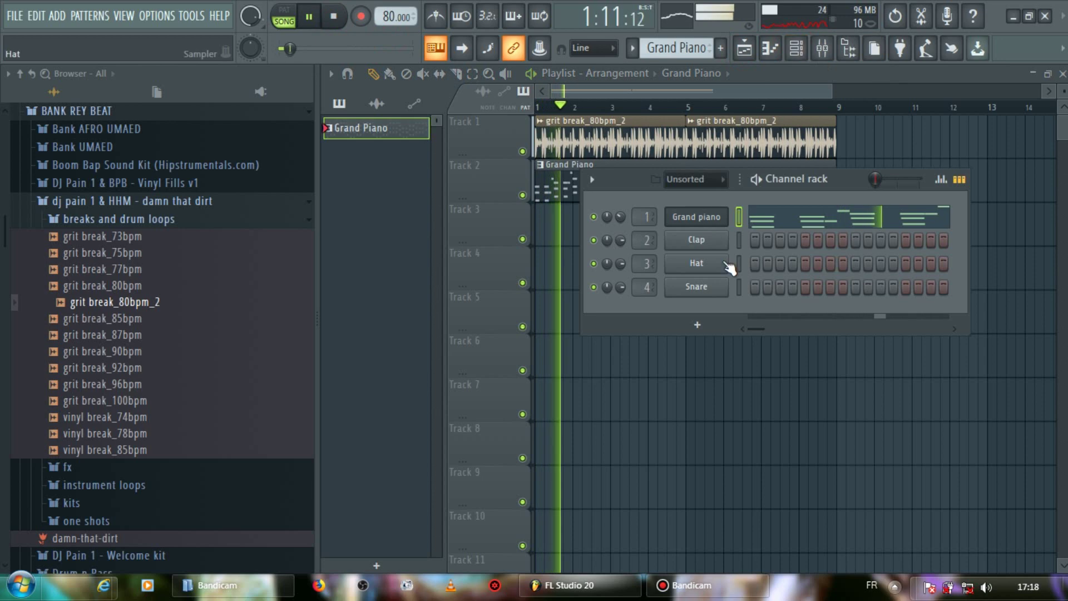
pyautogui.rightClick(725, 238)
pyautogui.moveTo(799, 376)
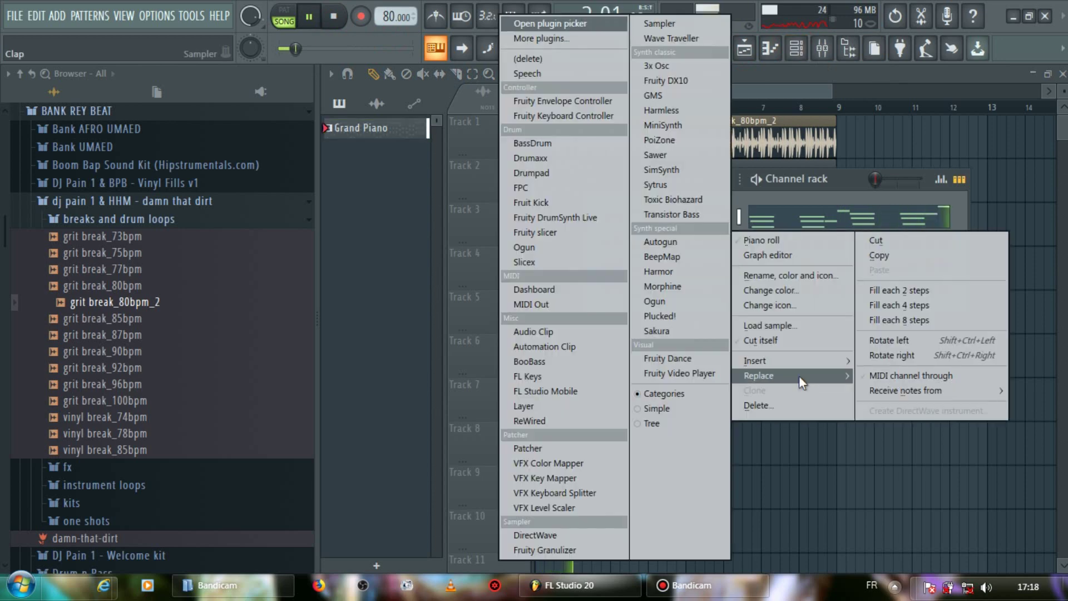
pyautogui.click(659, 184)
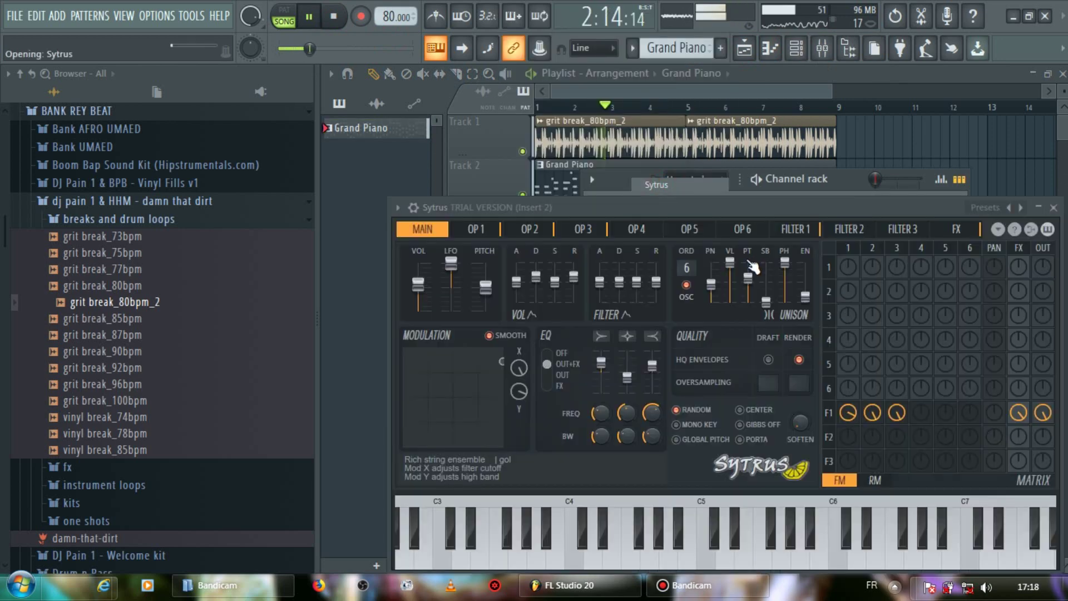
# Create a new pattern named Brasse and load the Octaver orchestra preset in the new Sytrus.
pyautogui.click(721, 49)
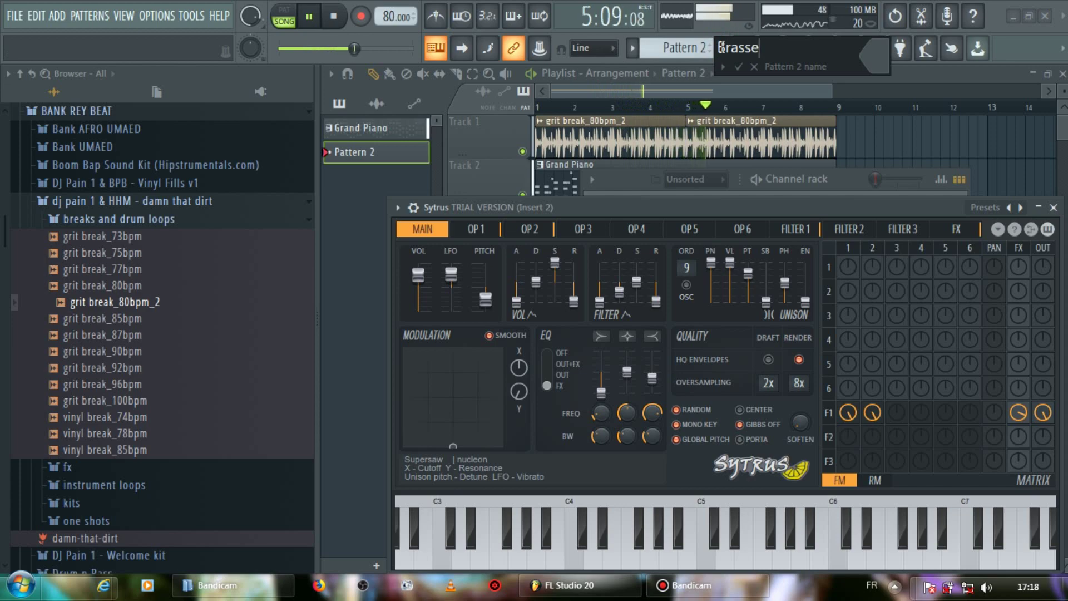
pyautogui.press('Return')
pyautogui.click(984, 210)
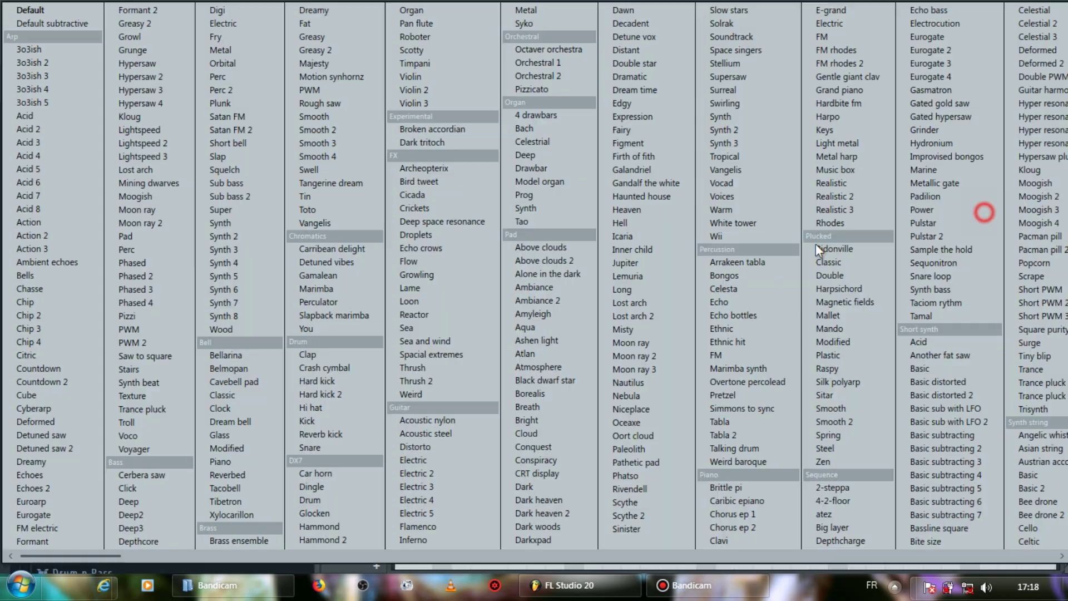
pyautogui.click(520, 49)
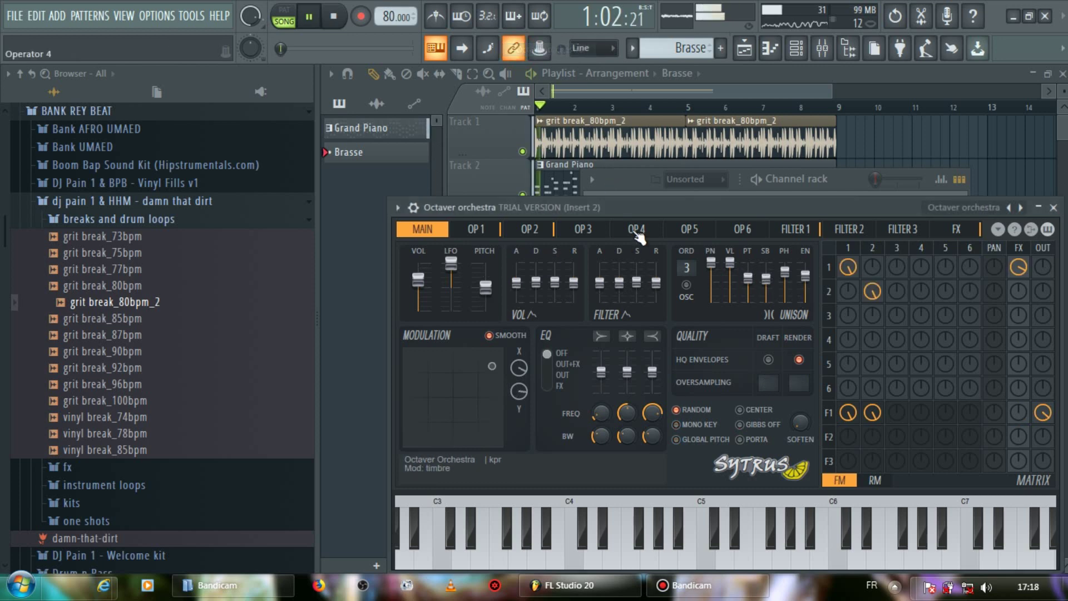
# Audition low keys in the Octaver orchestra channel's piano roll and place an F2 note at the start of bar 1.
pyautogui.click(629, 182)
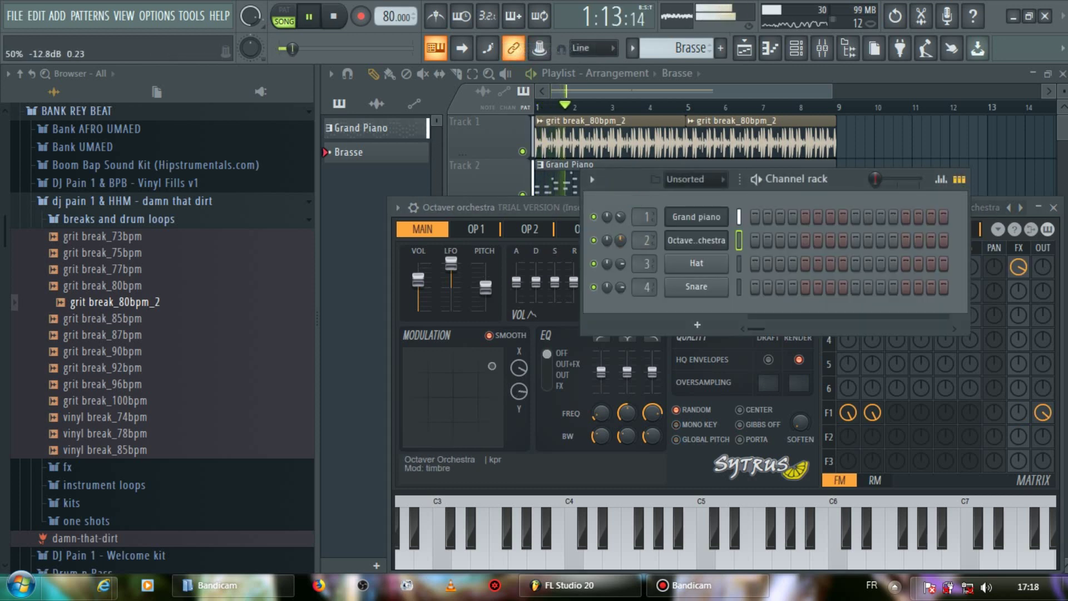
pyautogui.rightClick(702, 242)
pyautogui.click(740, 240)
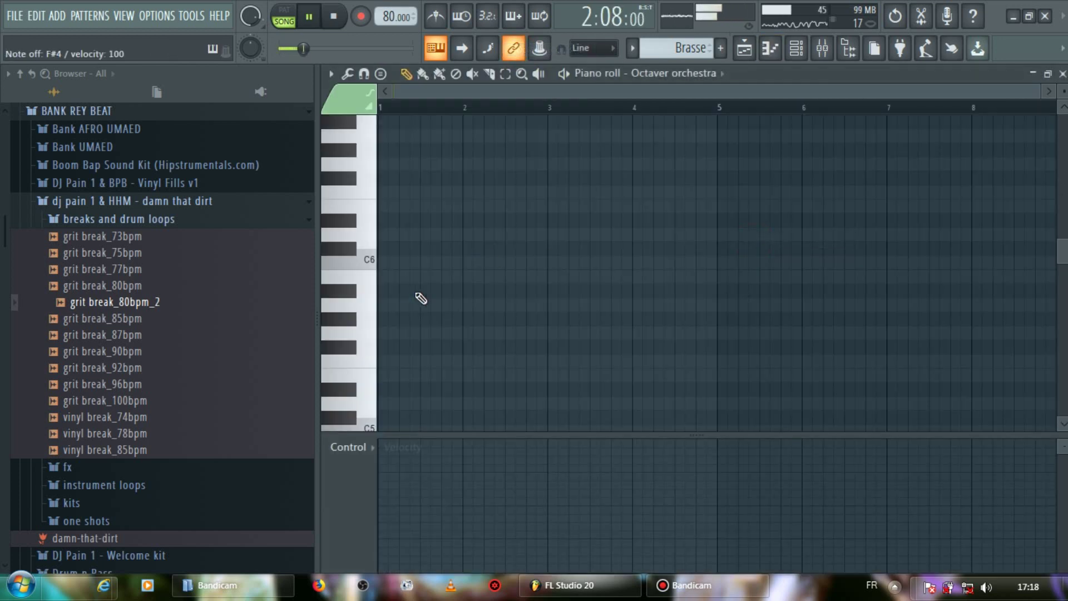
pyautogui.scroll(-8, 407, 301)
pyautogui.click(360, 295)
pyautogui.click(360, 327)
pyautogui.scroll(-1, 362, 332)
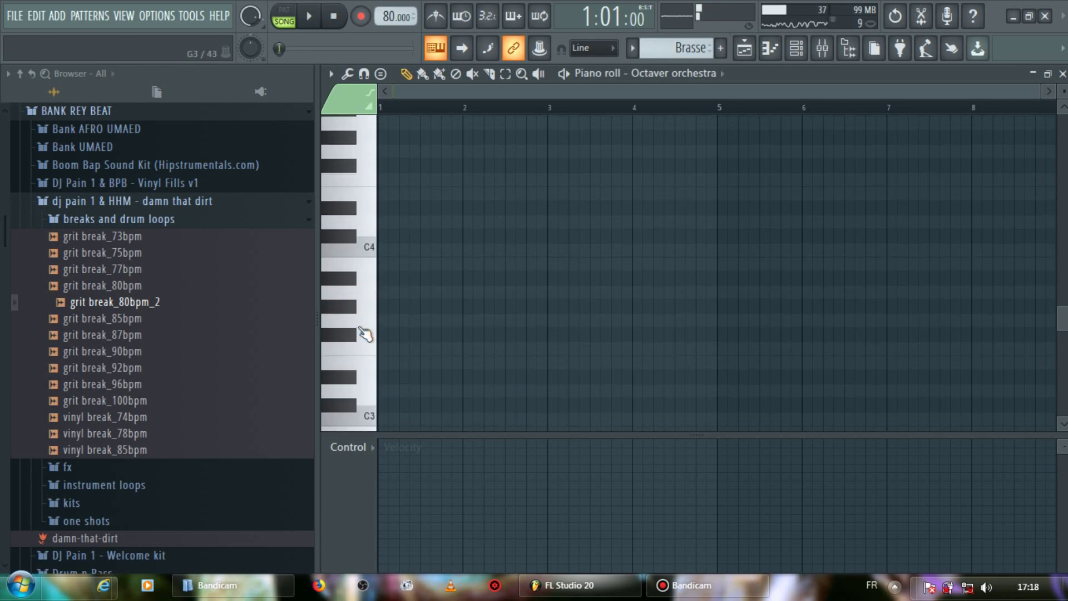
pyautogui.click(360, 327)
pyautogui.scroll(-3, 371, 374)
pyautogui.click(356, 333)
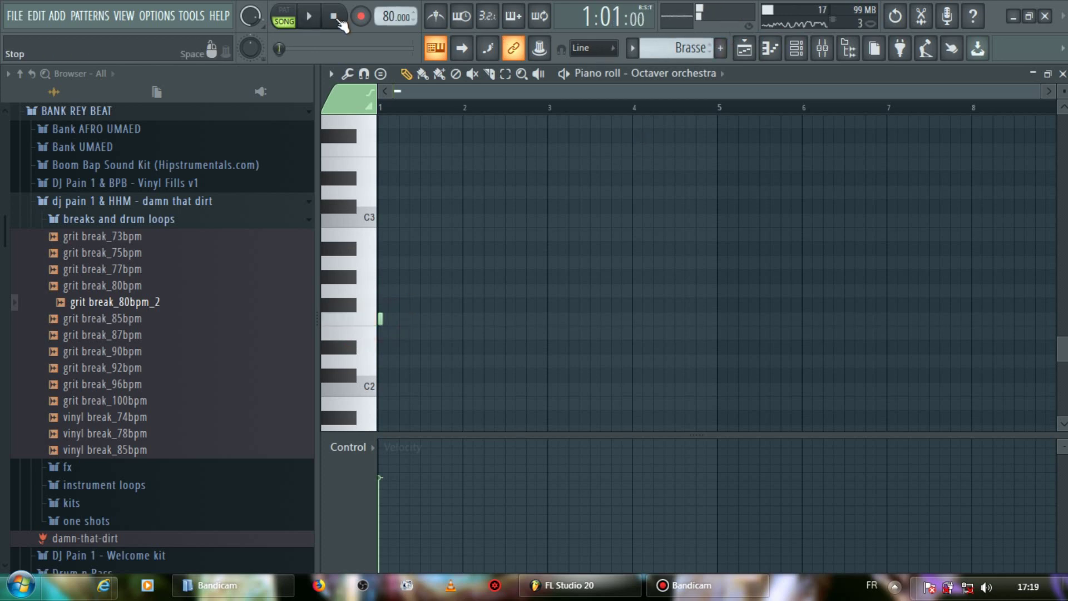
# Place the Brasse clip at bar 1 of playlist Track 3 and lengthen its F2 note to seven steps.
pyautogui.click(745, 49)
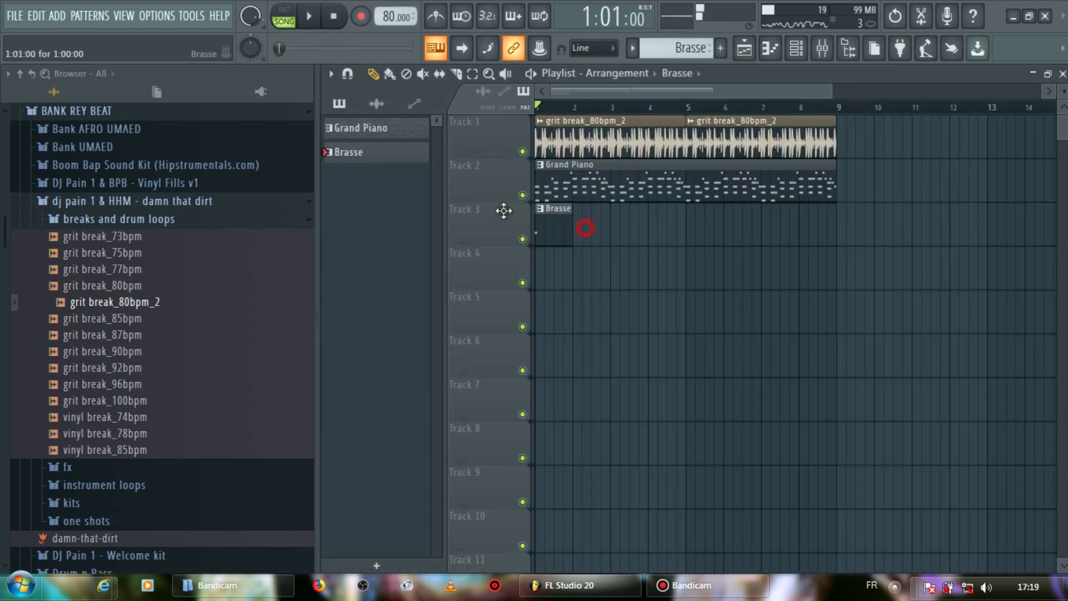
pyautogui.doubleClick(572, 230)
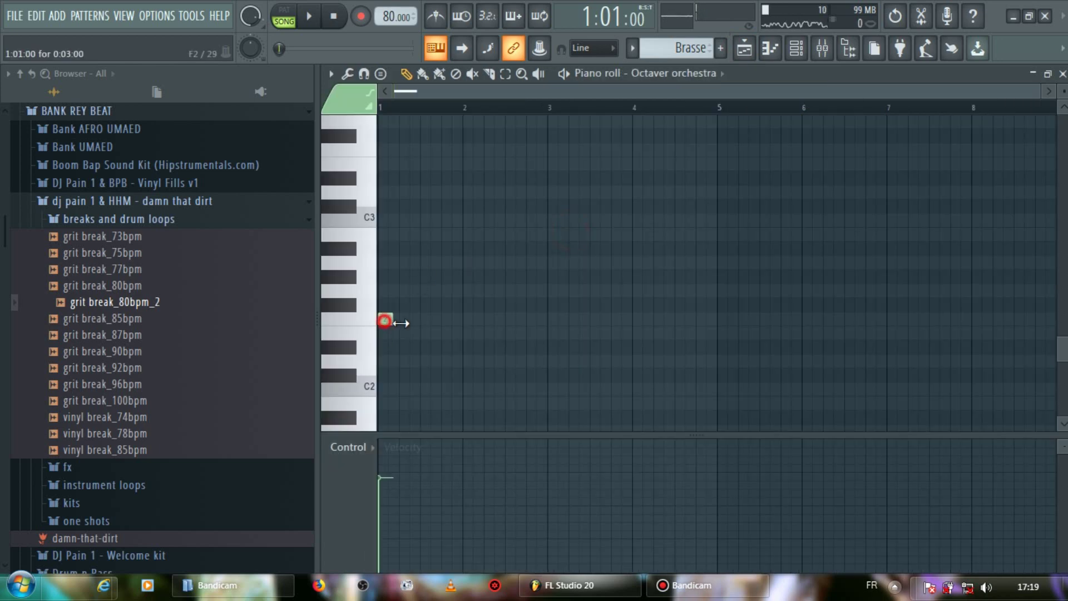
pyautogui.moveTo(401, 323); pyautogui.dragTo(419, 328)
pyautogui.press('space')
pyautogui.press('space')
pyautogui.click(801, 48)
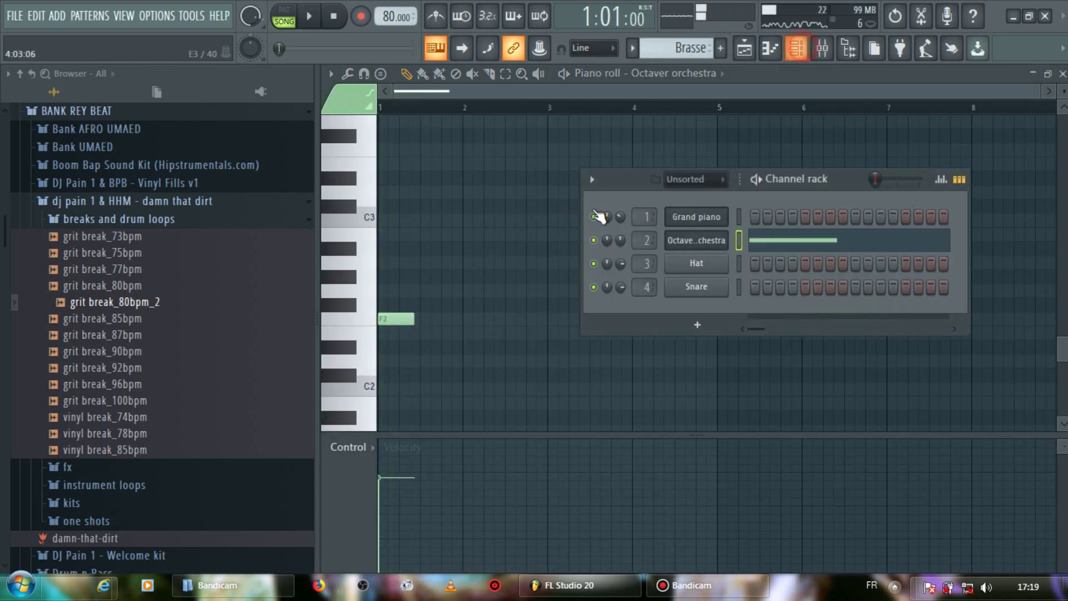
pyautogui.press('space')
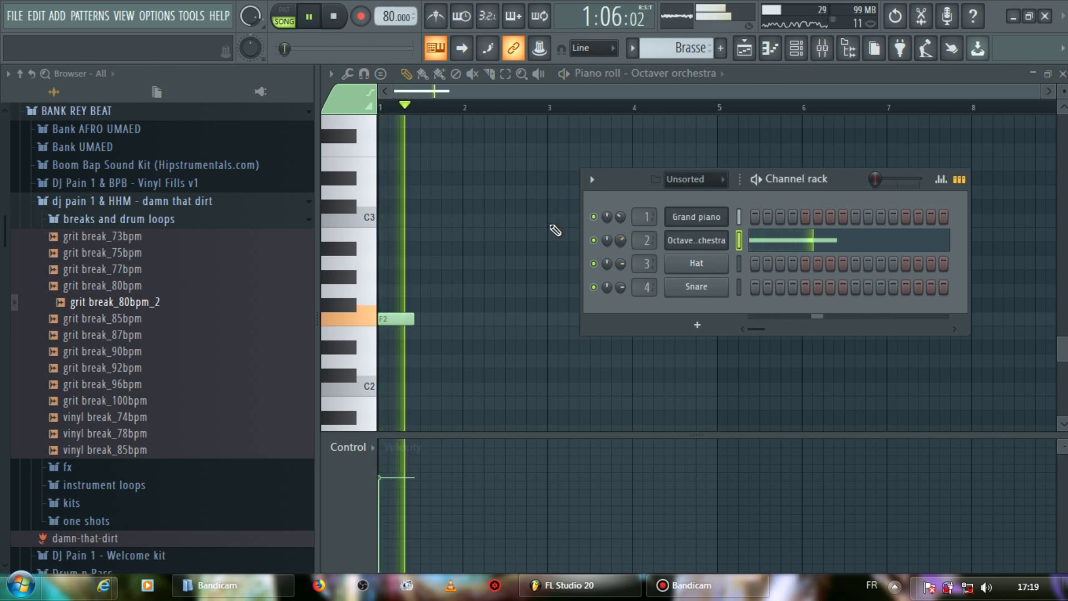
pyautogui.press('space')
# Extend the F2 note to eight steps, half a bar, and check it in playback.
pyautogui.scroll(2, 419, 107)
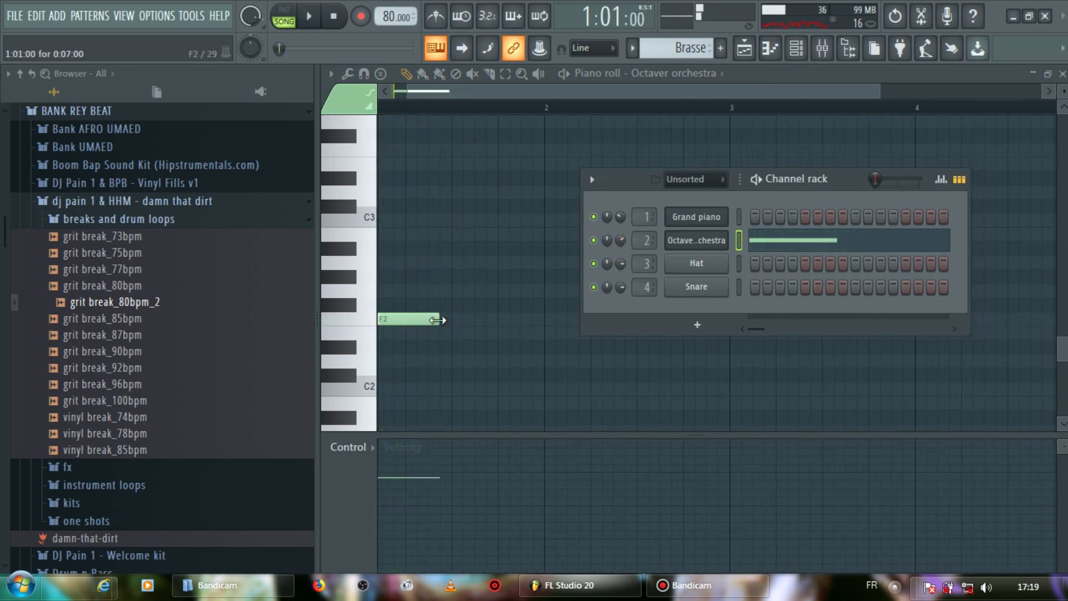
pyautogui.press('space')
pyautogui.moveTo(437, 320); pyautogui.dragTo(343, 203)
pyautogui.press('space')
pyautogui.scroll(2, 467, 276)
pyautogui.press('space')
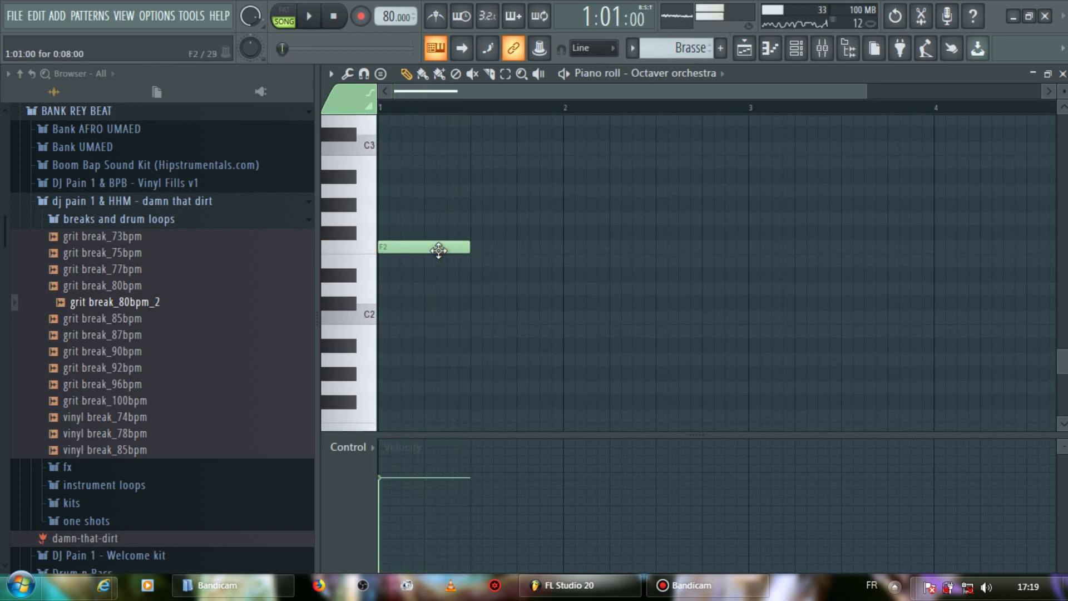
# Add six-step notes to the brass part: G2 at step 11 of bar 1, A2 at bar 2 and D3 at step 11 of bar 2.
pyautogui.moveTo(506, 199)
pyautogui.mouseDown()
pyautogui.moveTo(501, 232)
pyautogui.moveTo(499, 218)
pyautogui.moveTo(560, 224)
pyautogui.moveTo(565, 205)
pyautogui.moveTo(558, 238)
pyautogui.mouseUp()
pyautogui.press('space')
pyautogui.scroll(2, 584, 272)
pyautogui.press('space')
pyautogui.click(677, 161)
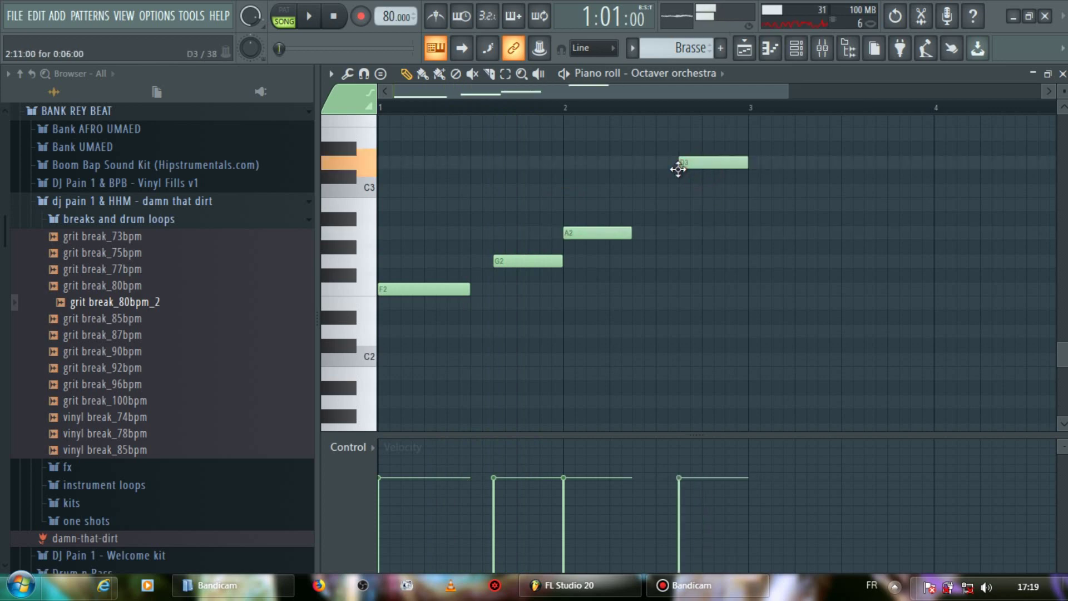
# Add a two-step E3 at the end of bar 2 and shorten the D3 before it to four steps.
pyautogui.click(735, 132)
pyautogui.press('space')
pyautogui.moveTo(792, 134); pyautogui.dragTo(724, 162)
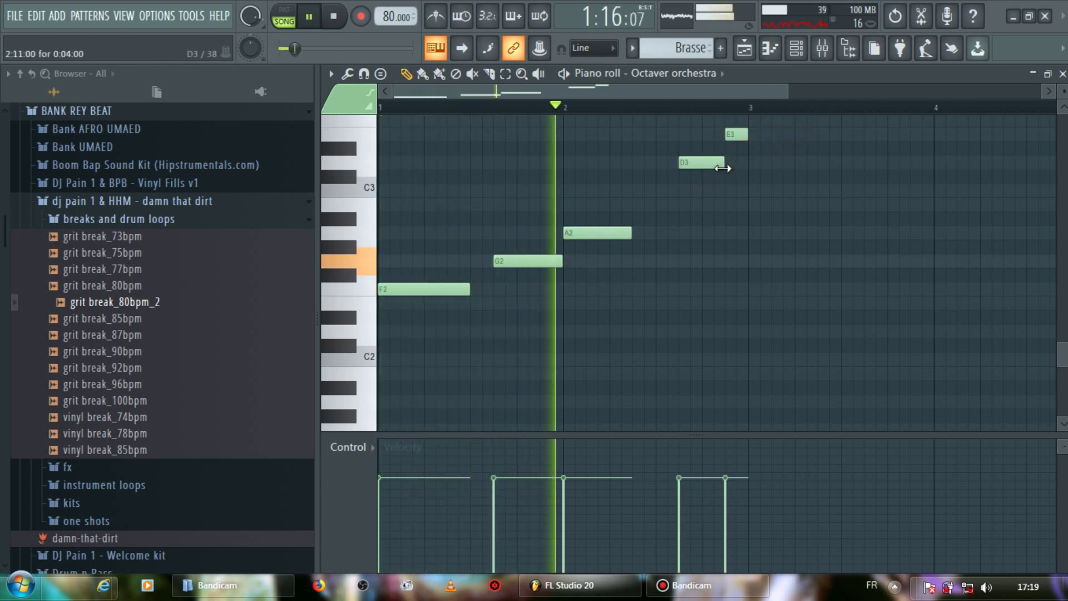
# Duplicate the two-bar brass phrase into bars 3 and 4 and lengthen both A2 notes to eight steps.
pyautogui.hotkey('ctrl', 'b')
pyautogui.rightClick(722, 180)
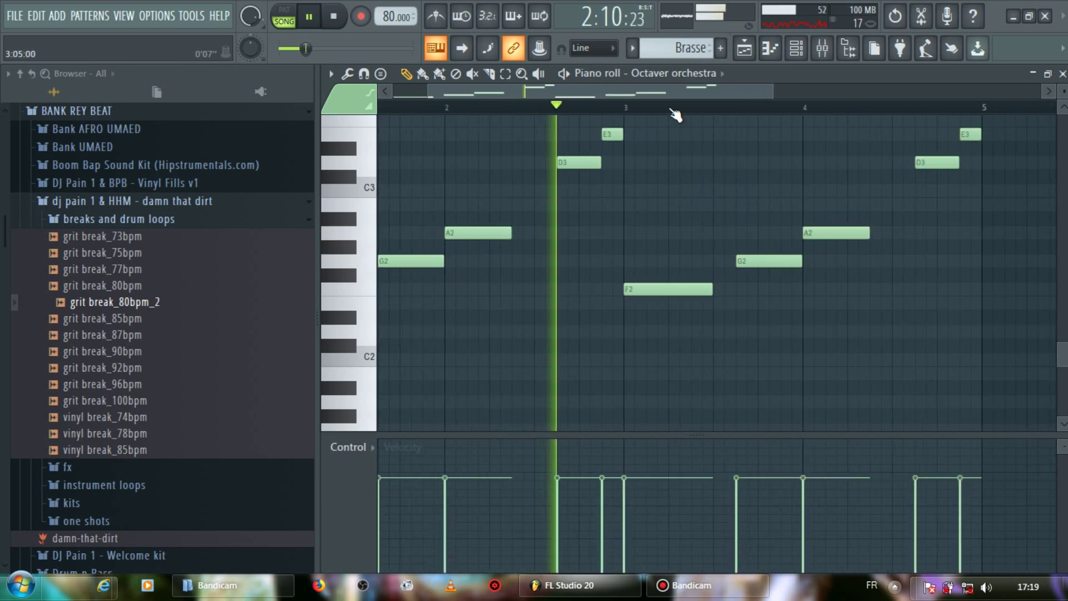
pyautogui.scroll(-2, 675, 107)
pyautogui.moveTo(540, 236); pyautogui.dragTo(553, 240)
pyautogui.moveTo(785, 232); pyautogui.dragTo(802, 235)
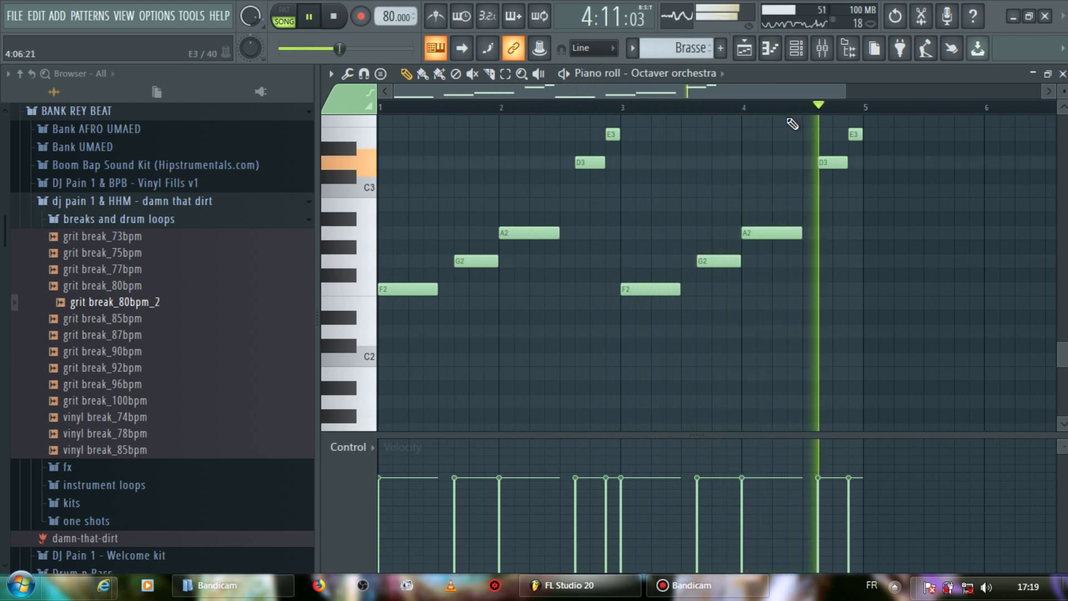
# Set the Octaver orchestra channel's volume to 73% and duplicate the four-bar brass phrase into bars 5 to 8.
pyautogui.press('F6')
pyautogui.moveTo(620, 240); pyautogui.dragTo(620, 243)
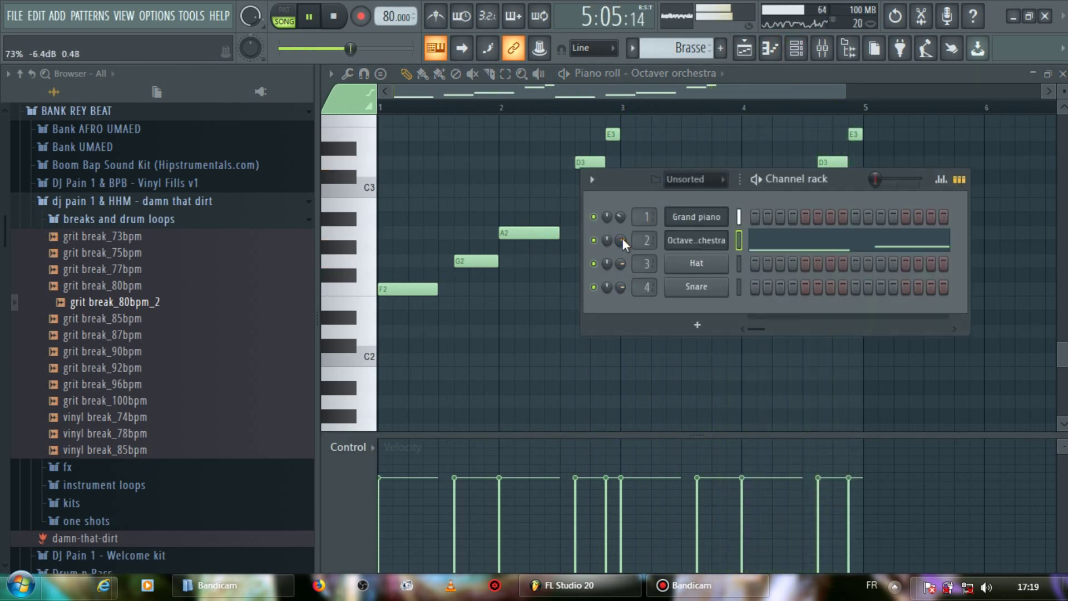
pyautogui.click(720, 77)
pyautogui.click(795, 90)
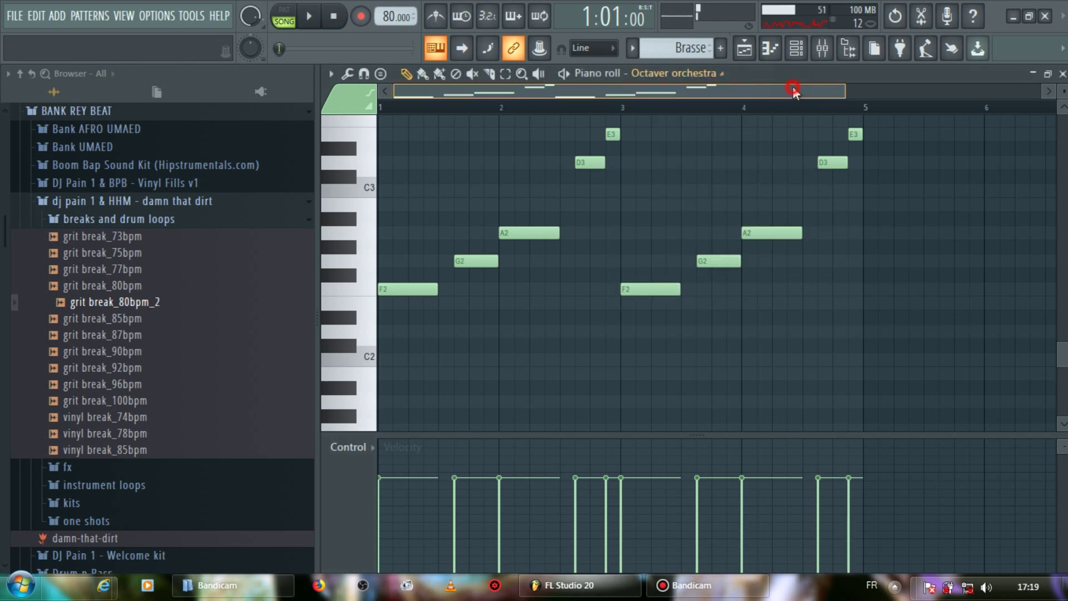
pyautogui.press('space')
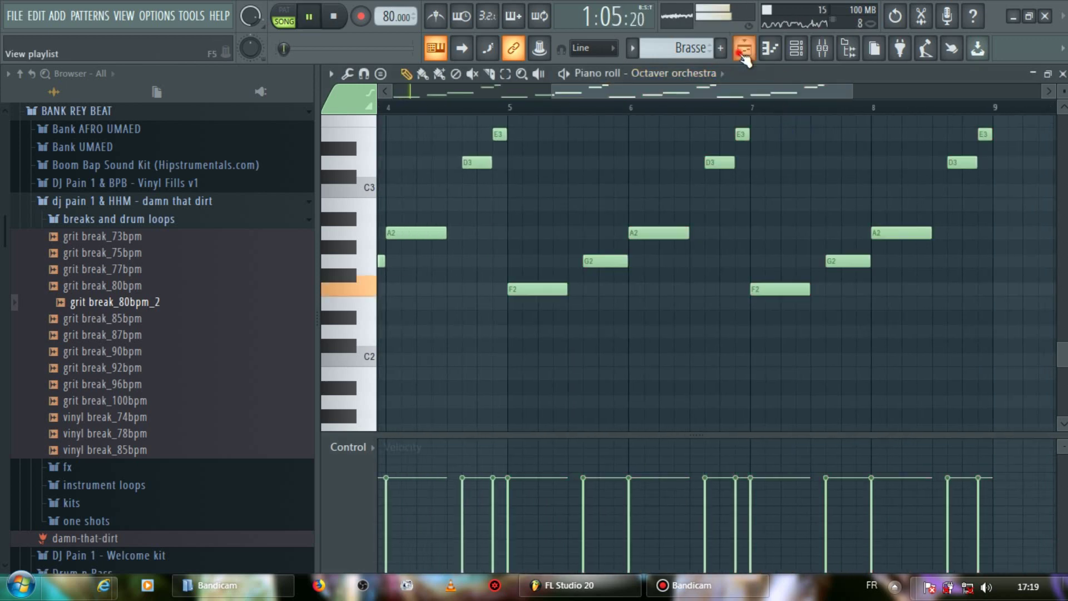
pyautogui.click(744, 48)
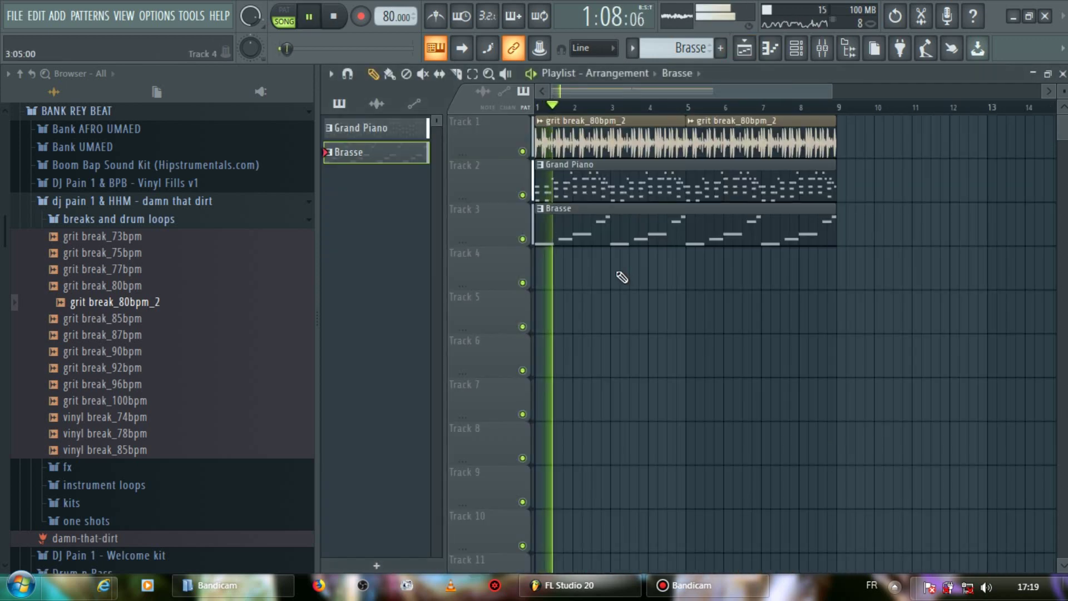
# Create a new pattern named Basse.
pyautogui.click(796, 48)
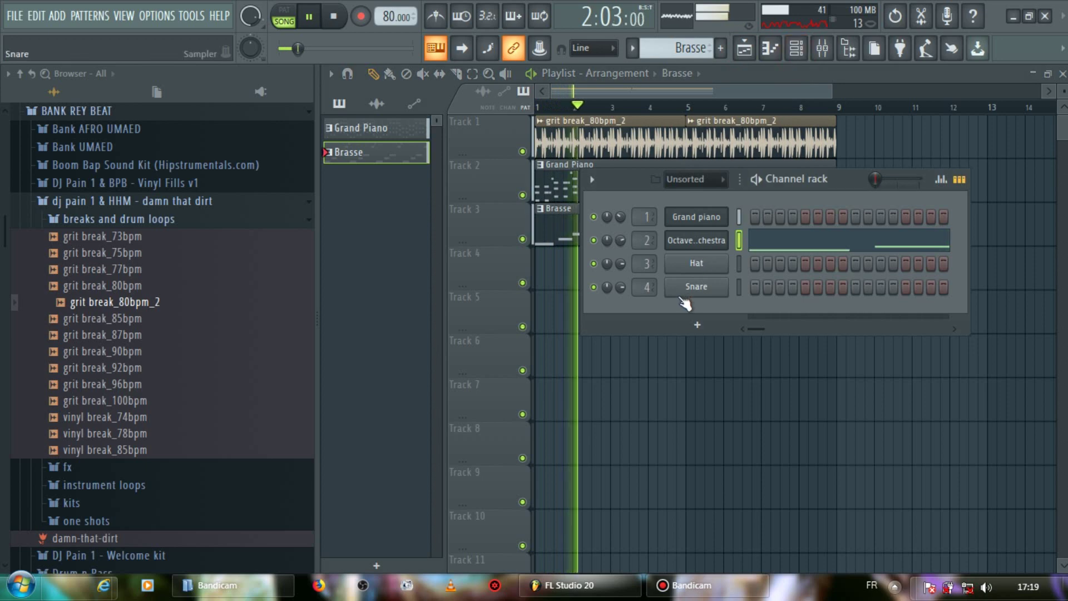
pyautogui.click(720, 48)
pyautogui.write('B')
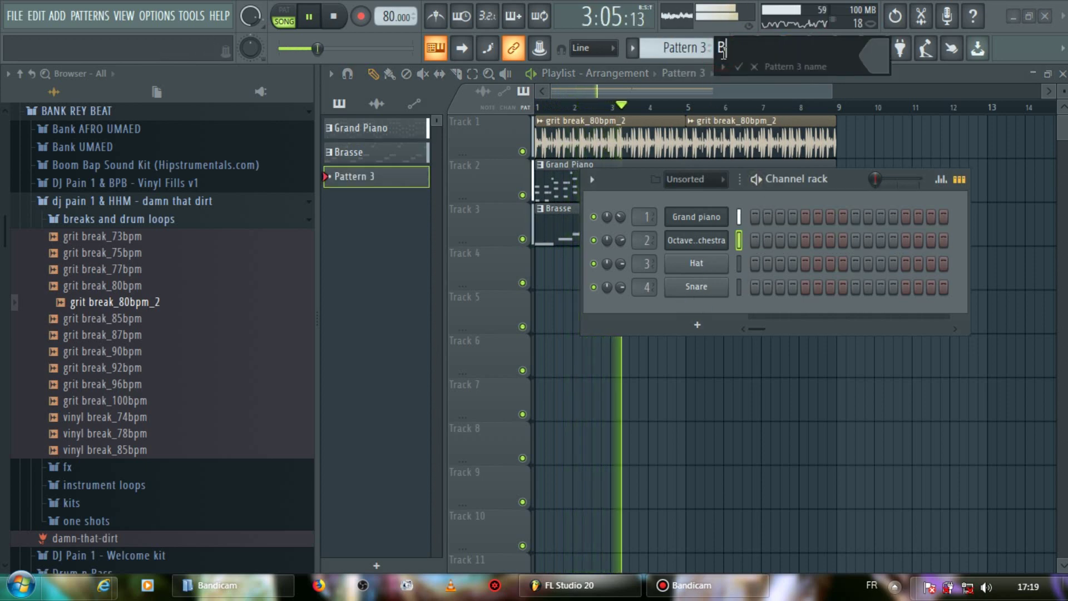
pyautogui.write('asse')
pyautogui.press('Return')
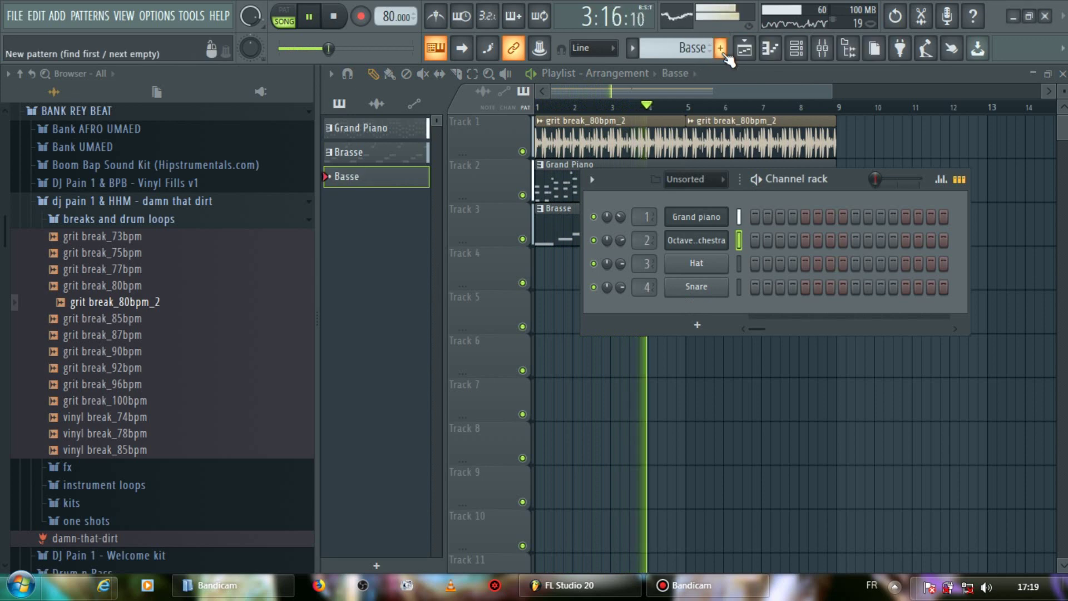
# Replace the Hat channel with a Sytrus synthesizer and load its Sub bass 2 preset.
pyautogui.rightClick(723, 261)
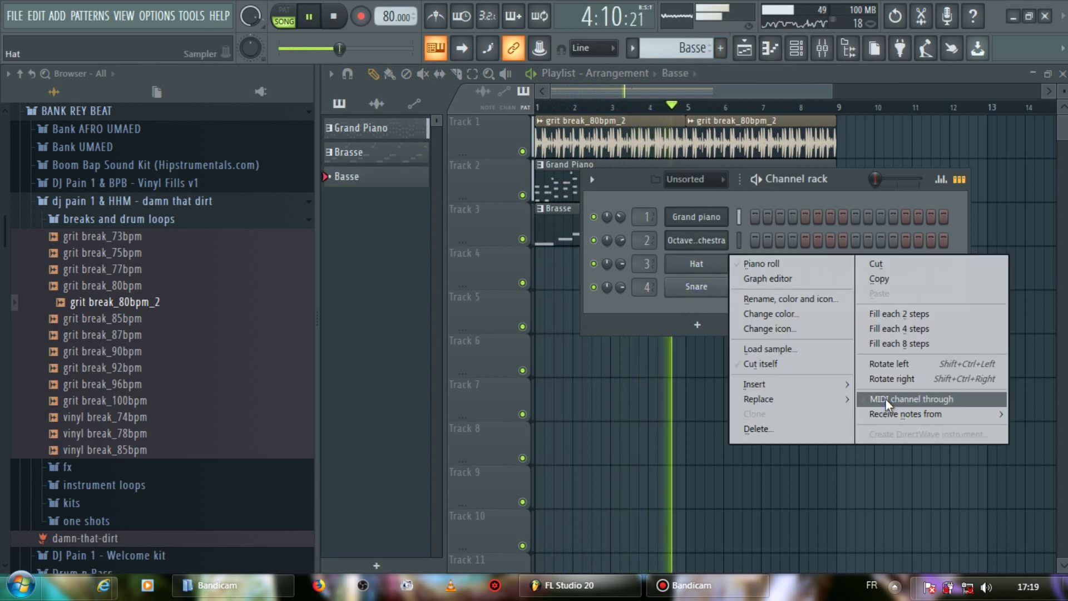
pyautogui.moveTo(849, 398)
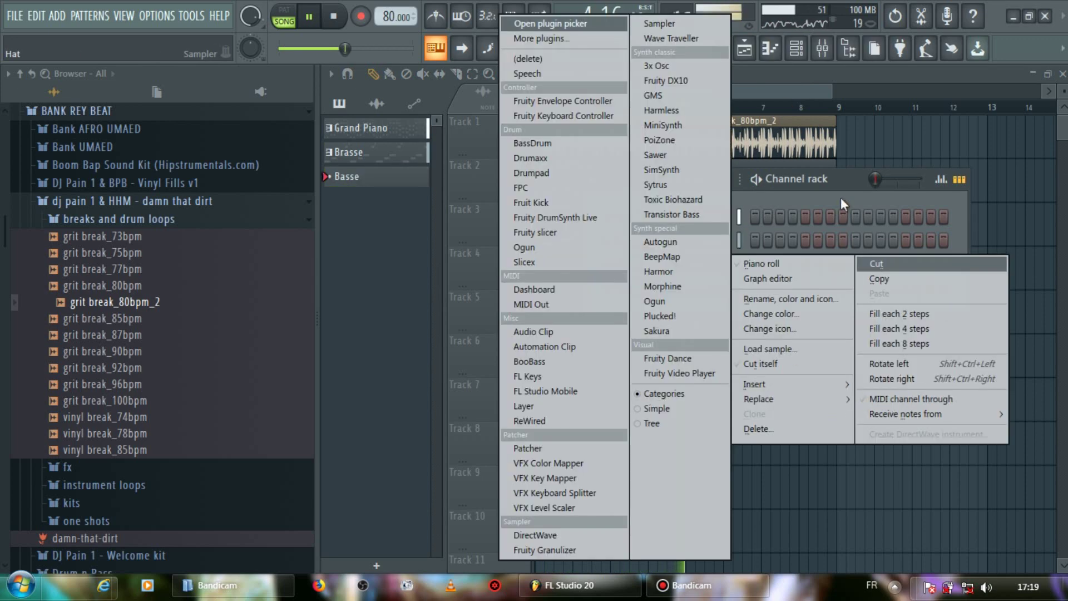
pyautogui.click(669, 187)
pyautogui.click(1018, 228)
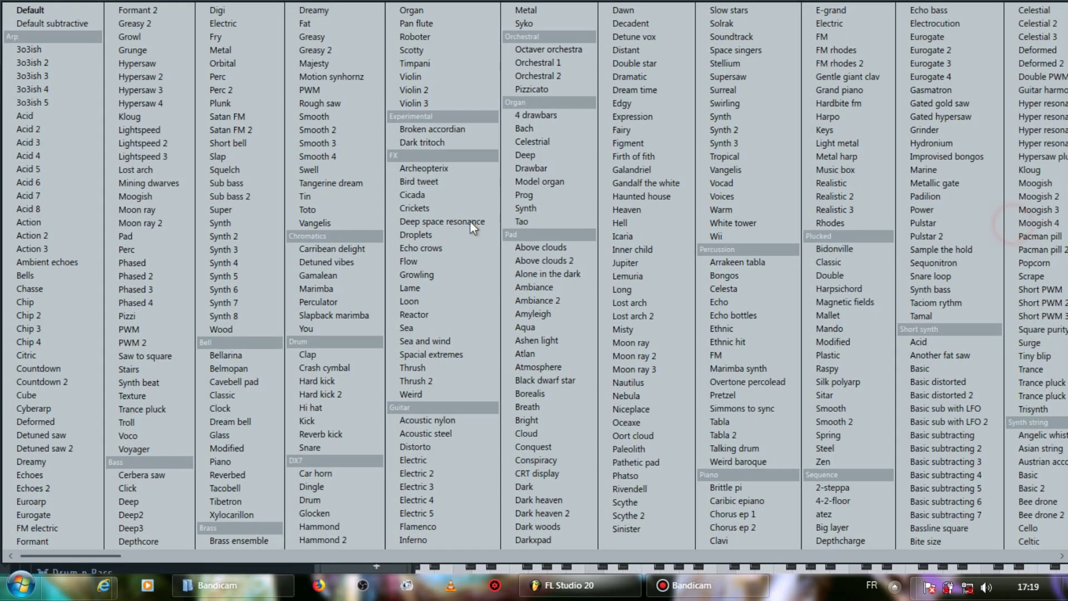
pyautogui.click(244, 194)
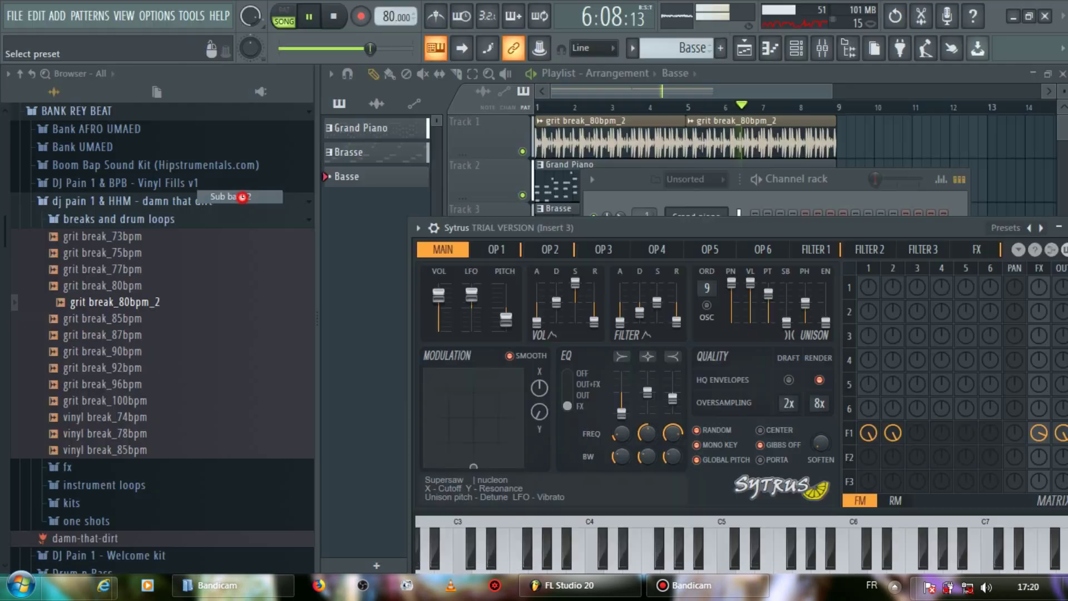
# Raise the Sub bass 2 channel's volume while the song plays, and stop playback.
pyautogui.click(621, 189)
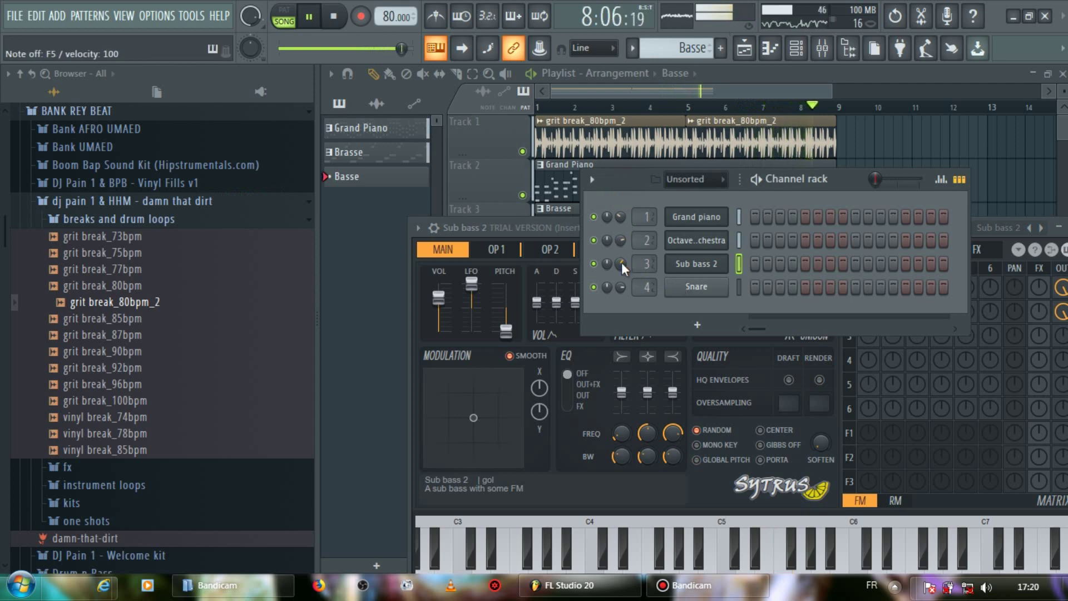
pyautogui.moveTo(620, 263); pyautogui.dragTo(620, 253)
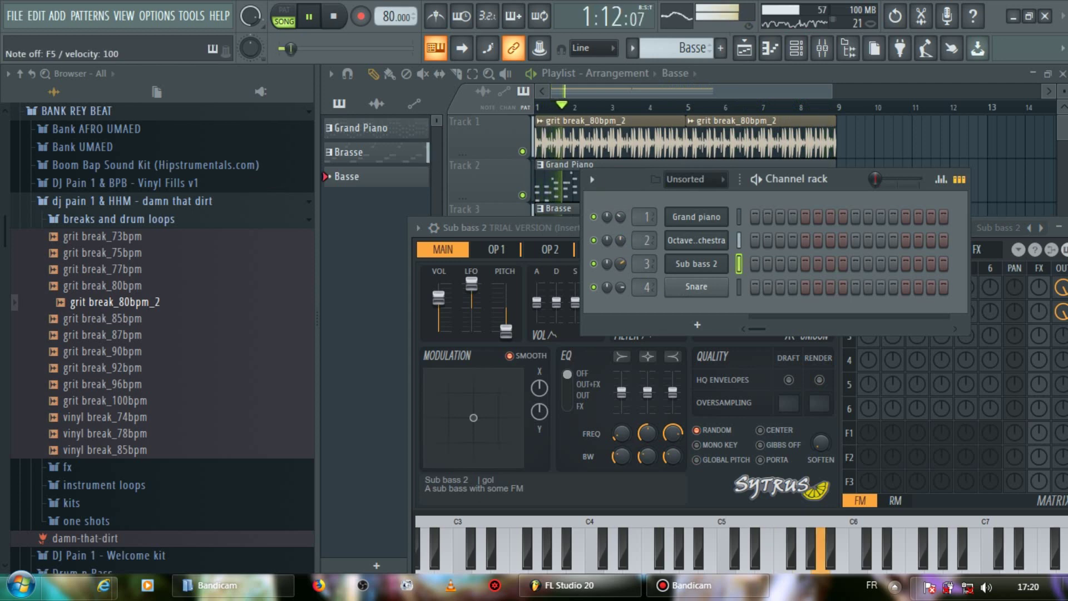
pyautogui.press('space')
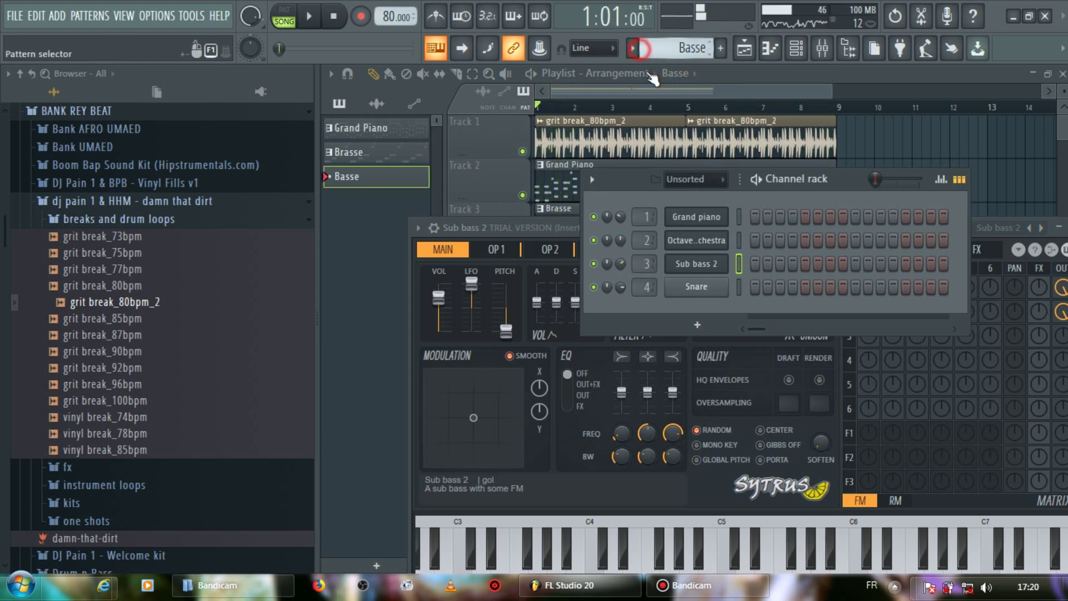
# Copy the Octaver orchestra notes from the Brasse pattern and paste them into the Sub bass 2 channel of Basse.
pyautogui.click(634, 52)
pyautogui.click(661, 81)
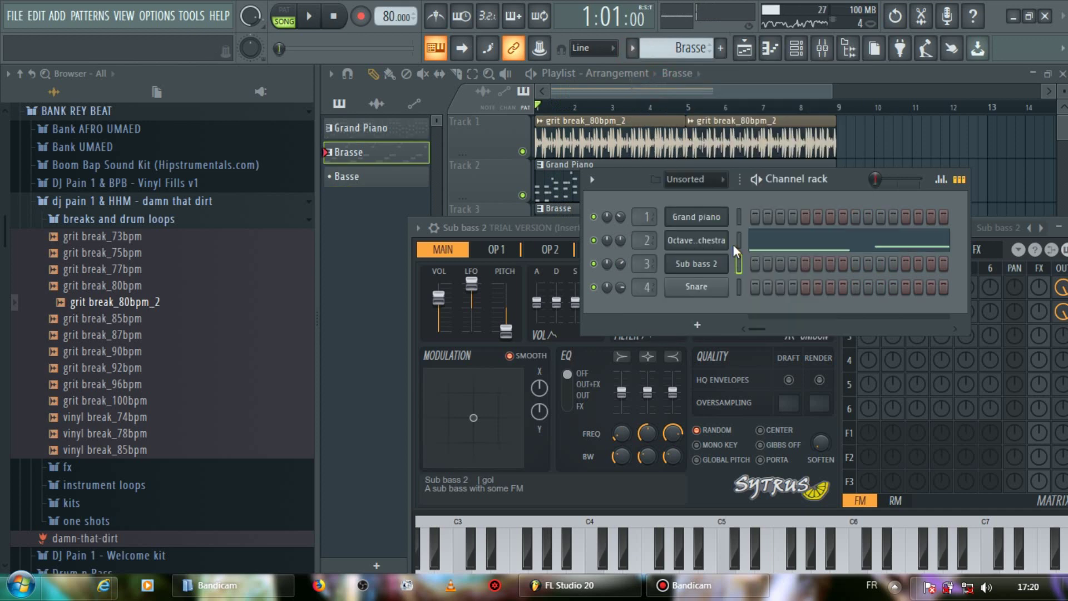
pyautogui.press('space')
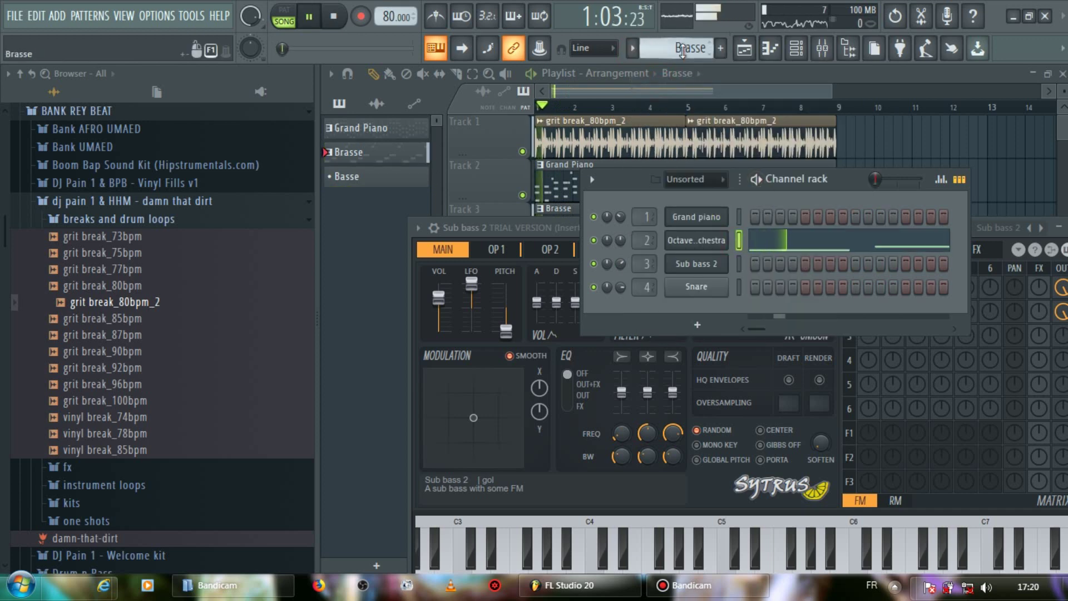
pyautogui.scroll(-1, 686, 48)
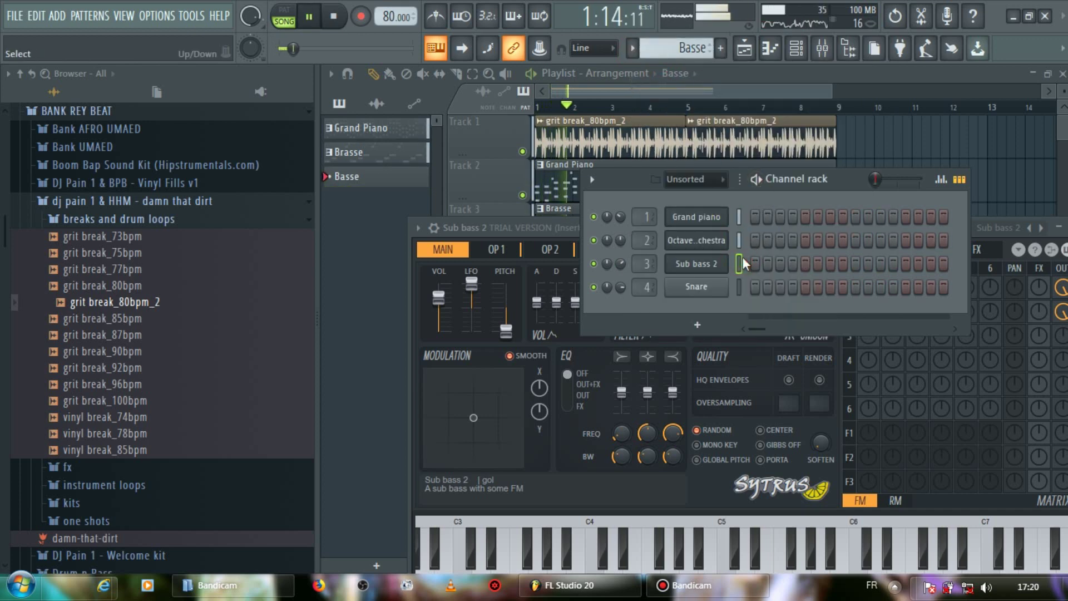
pyautogui.hotkey('ctrl', 'v')
# Place the Basse clip at bar 1 of playlist Track 4 and stop playback.
pyautogui.click(615, 73)
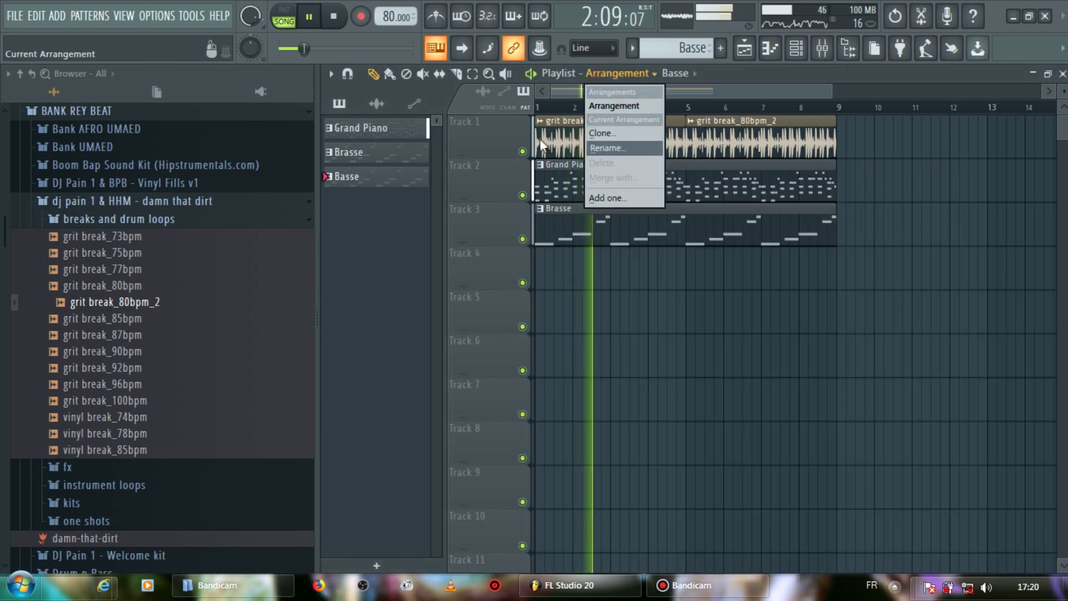
pyautogui.click(574, 220)
pyautogui.click(590, 267)
pyautogui.press('space')
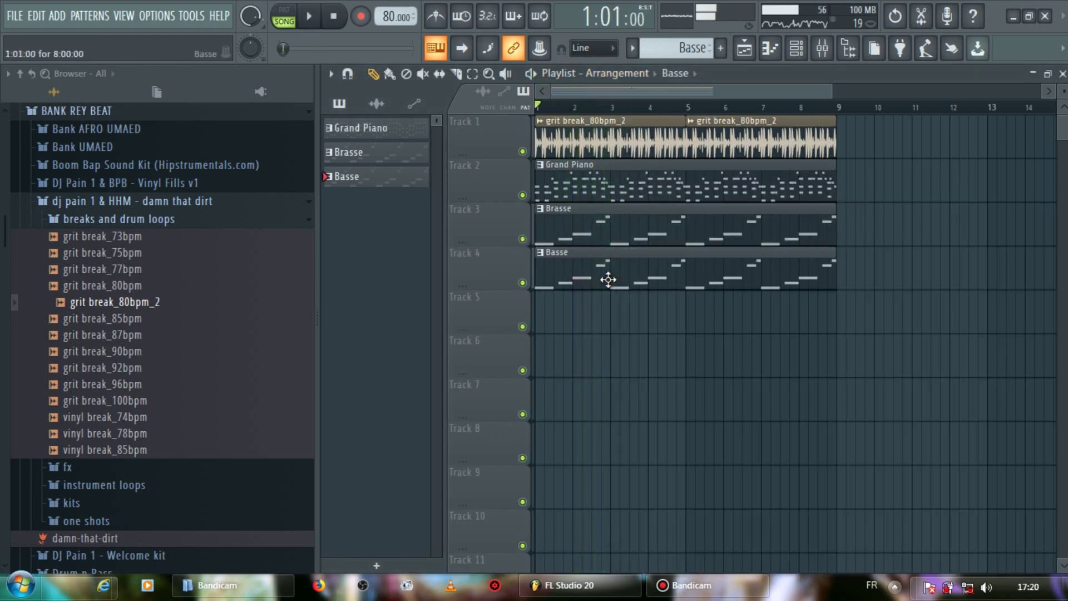
# Open the Basse clip's Sub bass 2 notes and transpose them up three octaves so the line starts on F5.
pyautogui.click(650, 273)
pyautogui.click(654, 275)
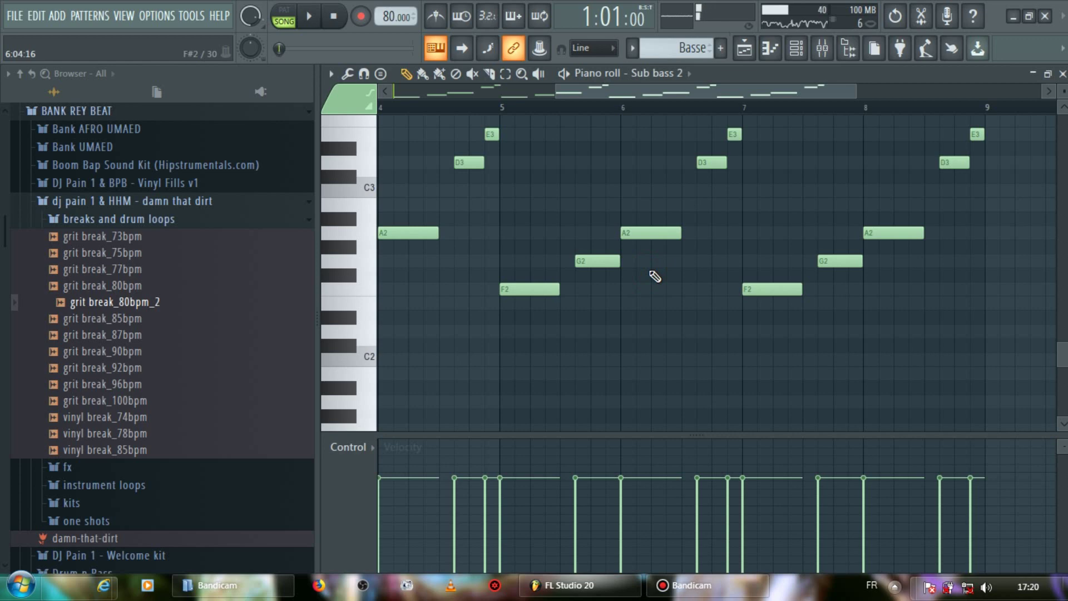
pyautogui.hotkey('ctrl', 'Up')
pyautogui.hotkey('ctrl', 'Up')
pyautogui.scroll(10, 586, 239)
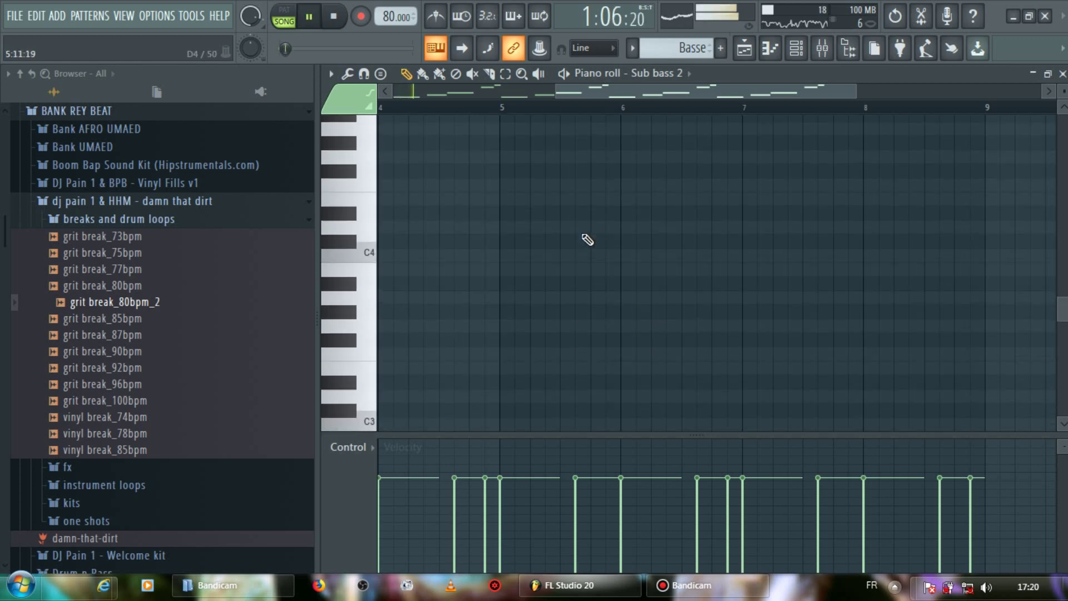
pyautogui.scroll(3, 568, 226)
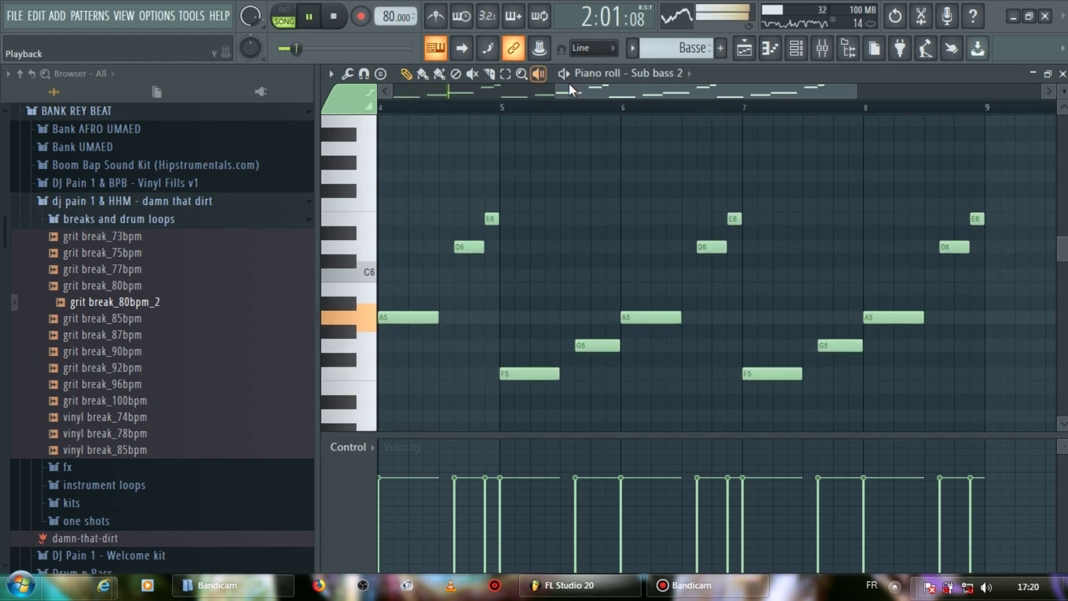
pyautogui.moveTo(569, 89); pyautogui.dragTo(368, 78)
pyautogui.scroll(2, 758, 195)
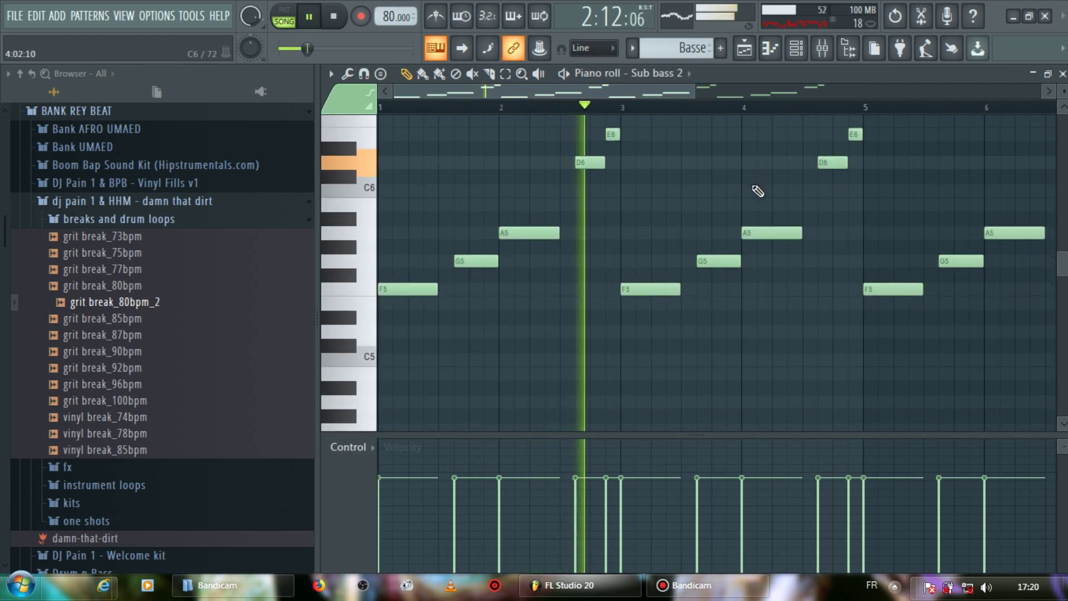
# Try lowering the E6 note at the end of bar 2 to C6 in the bass line.
pyautogui.press('space')
pyautogui.moveTo(603, 183); pyautogui.dragTo(599, 194)
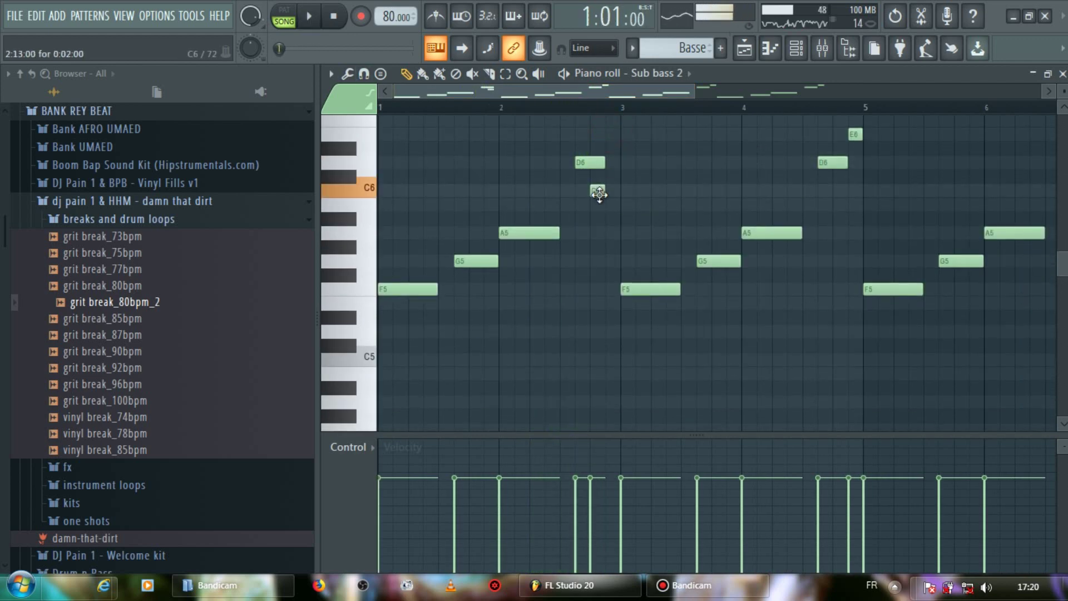
pyautogui.press('space')
pyautogui.click(894, 15)
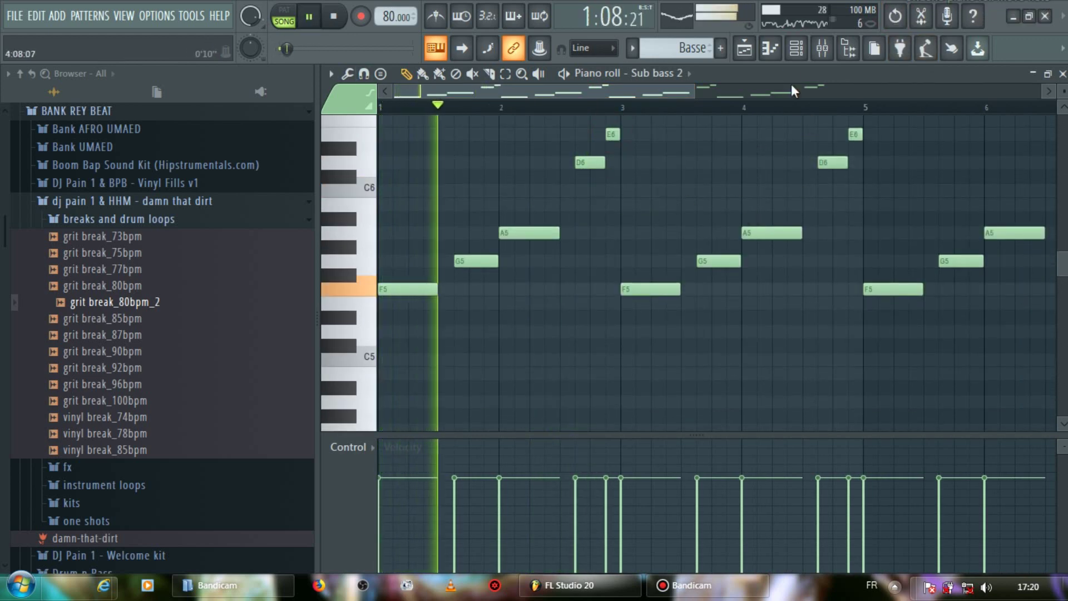
# Adjust the Sub bass 2 channel's volume to about 70% while the song plays, and stop playback.
pyautogui.click(791, 54)
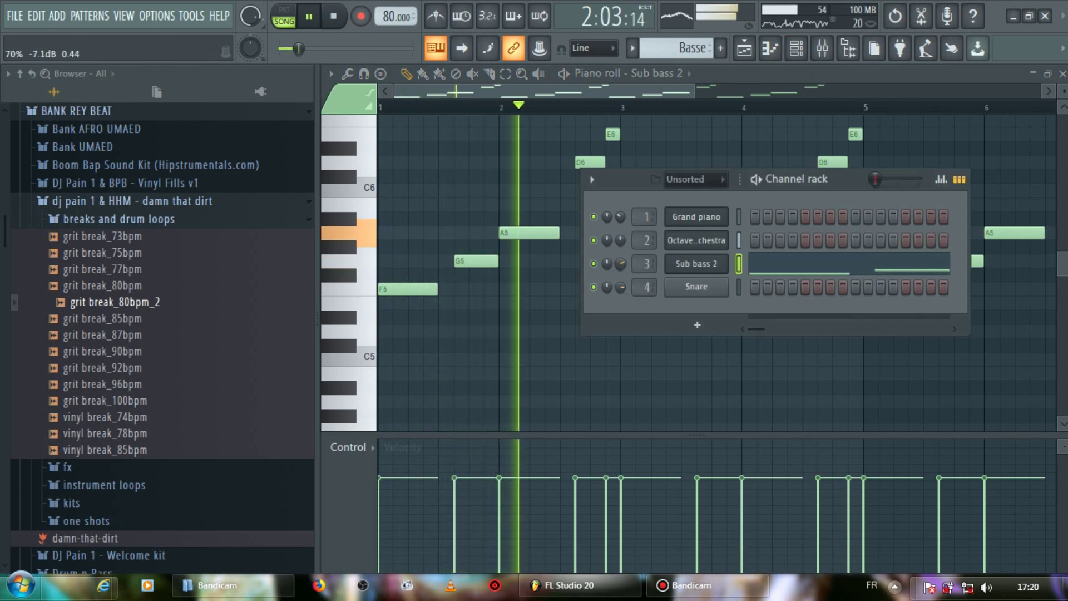
pyautogui.press('F6')
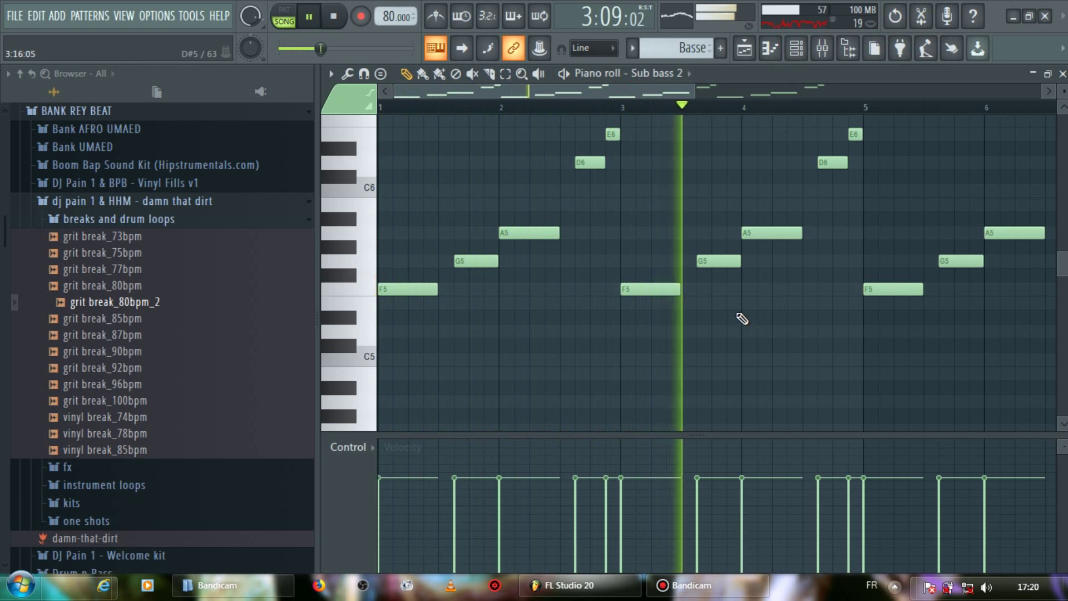
pyautogui.press('space')
# Add short E5, G5 and B5 notes with rising velocities at the end of bar 3, and lower bar 4's E6 note to C6.
pyautogui.click(714, 332)
pyautogui.scroll(2, 732, 135)
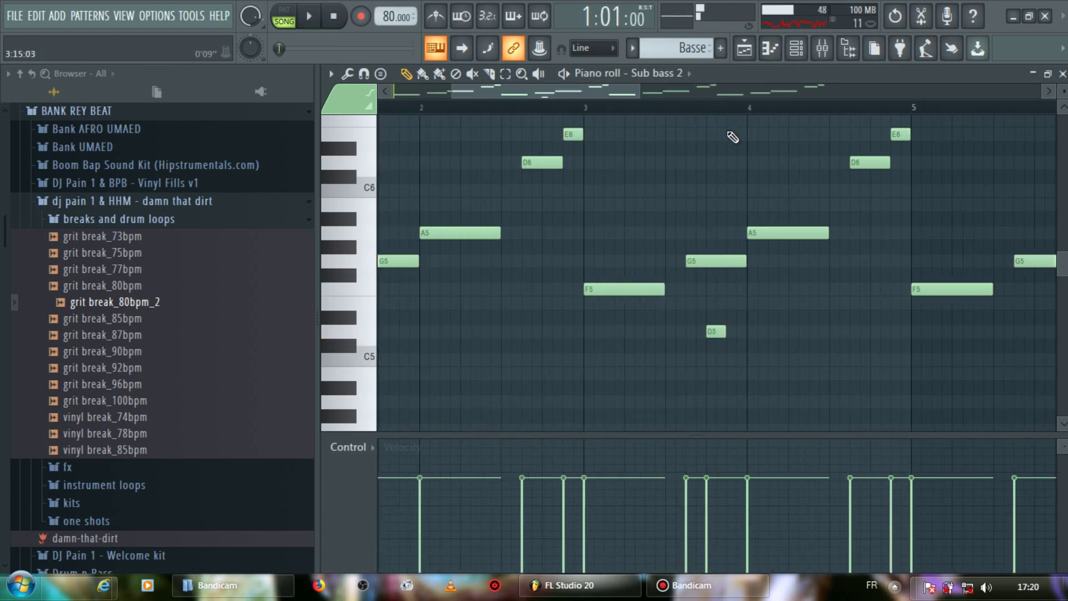
pyautogui.moveTo(724, 307); pyautogui.dragTo(724, 299)
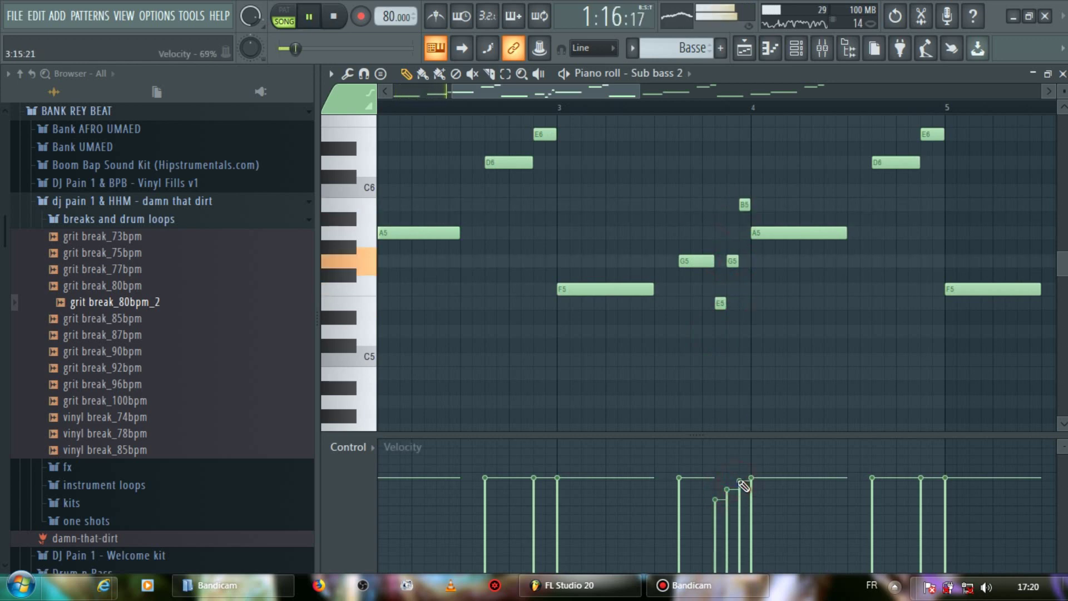
pyautogui.moveTo(743, 485); pyautogui.dragTo(743, 477)
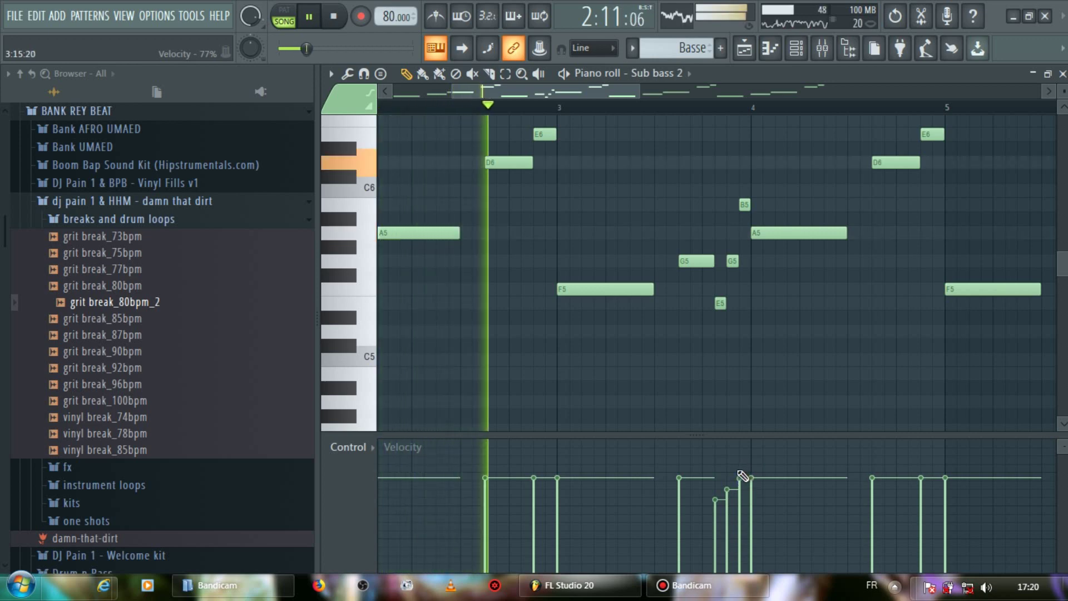
pyautogui.moveTo(929, 204); pyautogui.dragTo(929, 191)
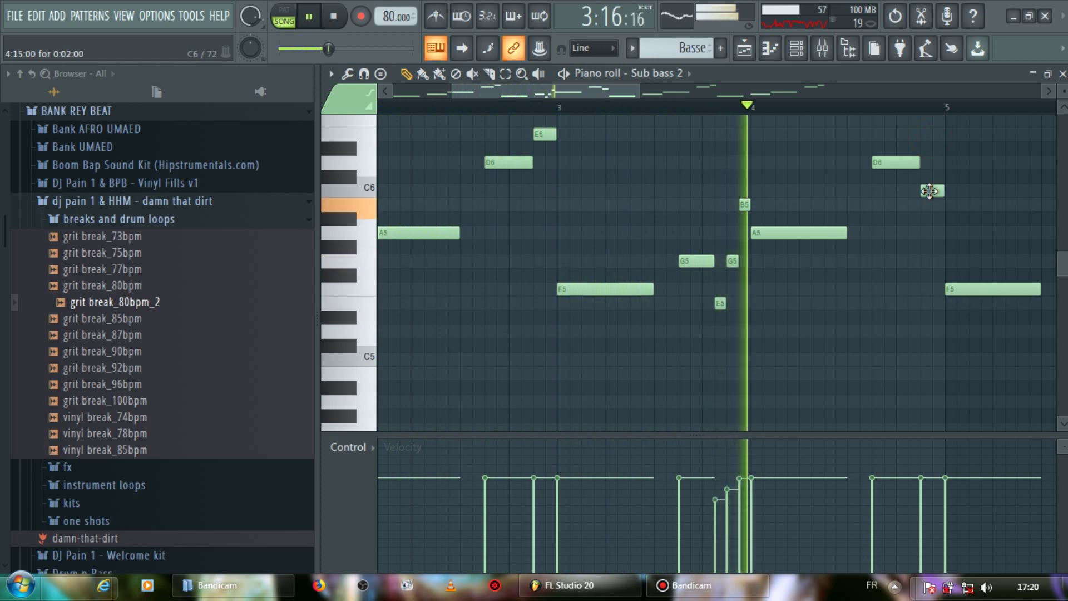
pyautogui.press('space')
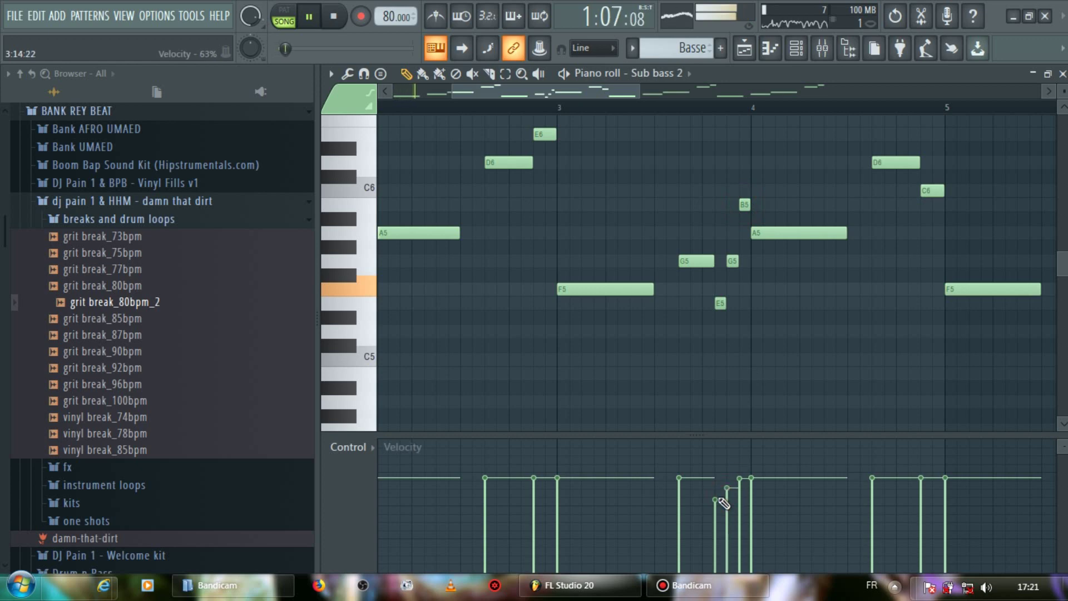
# Set the Sub bass 2 channel's volume to 75% during playback and return to its notes.
pyautogui.scroll(-3, 705, 110)
pyautogui.click(795, 51)
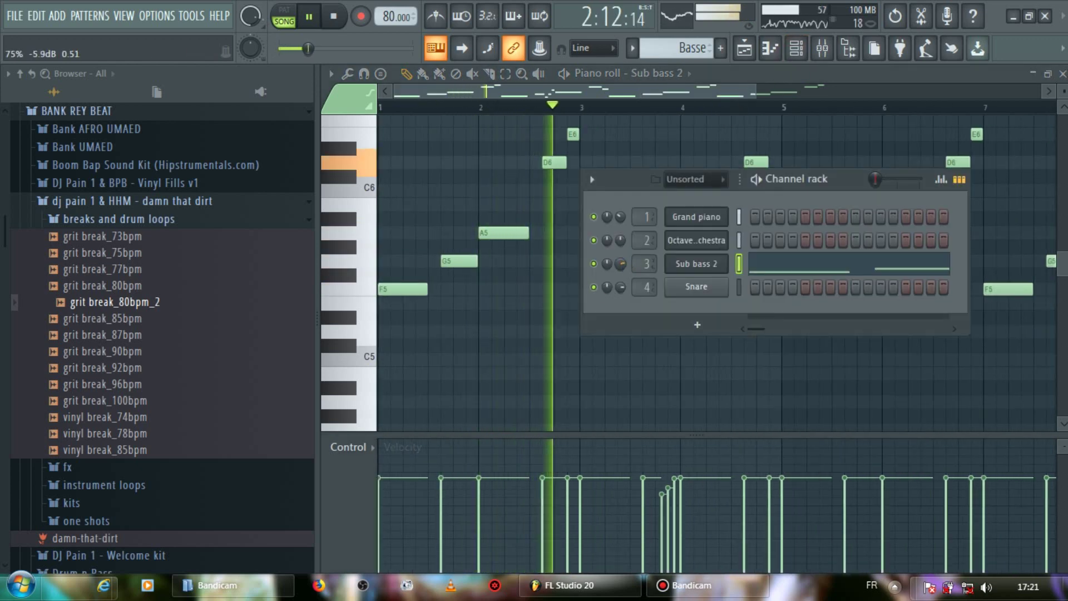
pyautogui.click(722, 89)
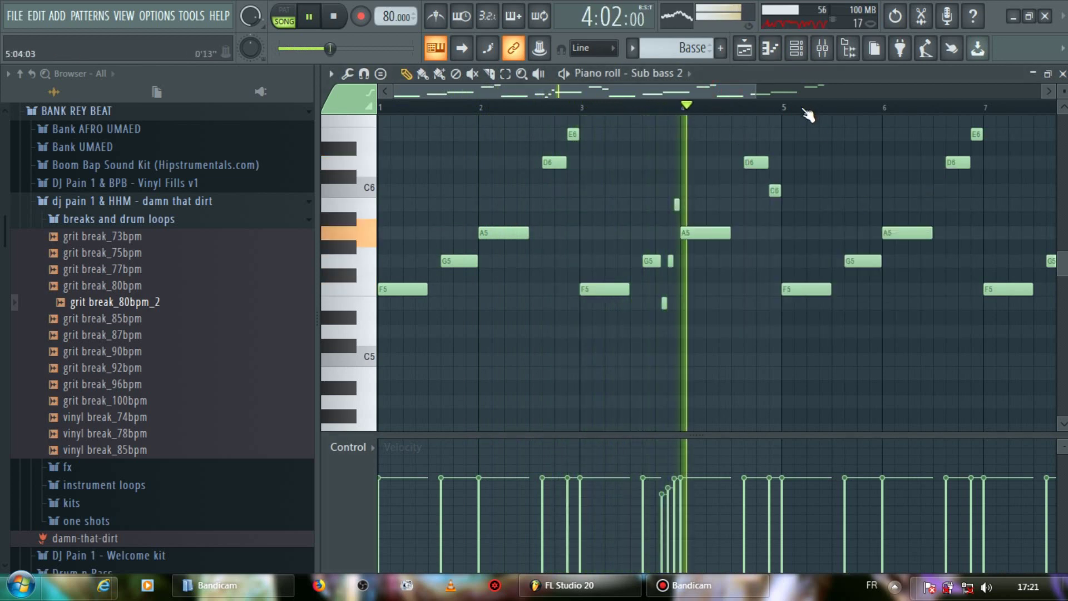
# Replace the Sub bass 2 notes in bars 5 to 8 with a copy of bars 1 to 4, and play the song.
pyautogui.scroll(-1, 807, 111)
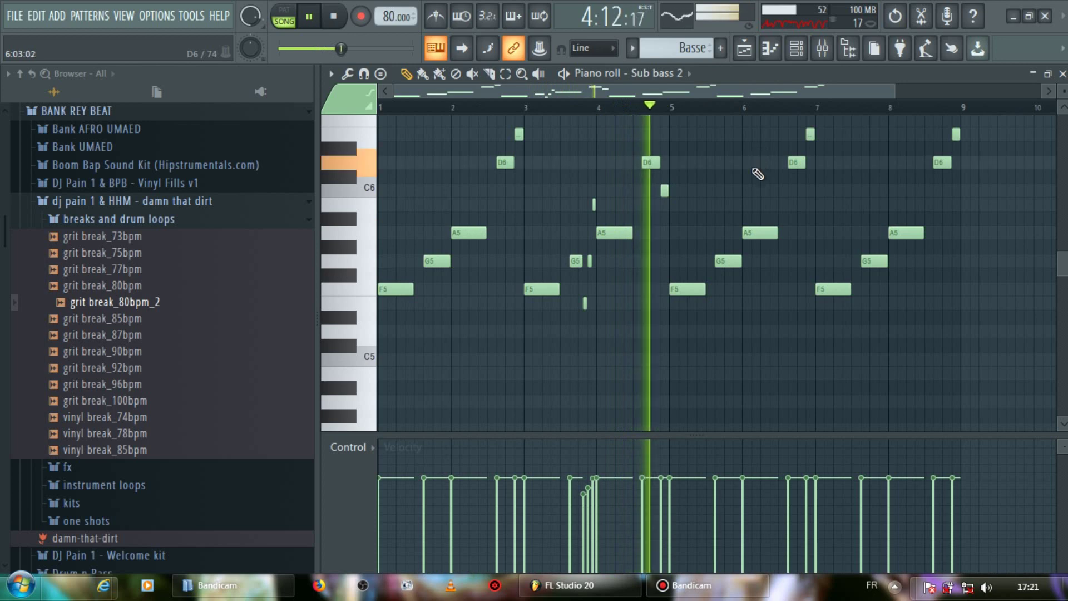
pyautogui.press('space')
pyautogui.rightClick(683, 288)
pyautogui.rightClick(732, 260)
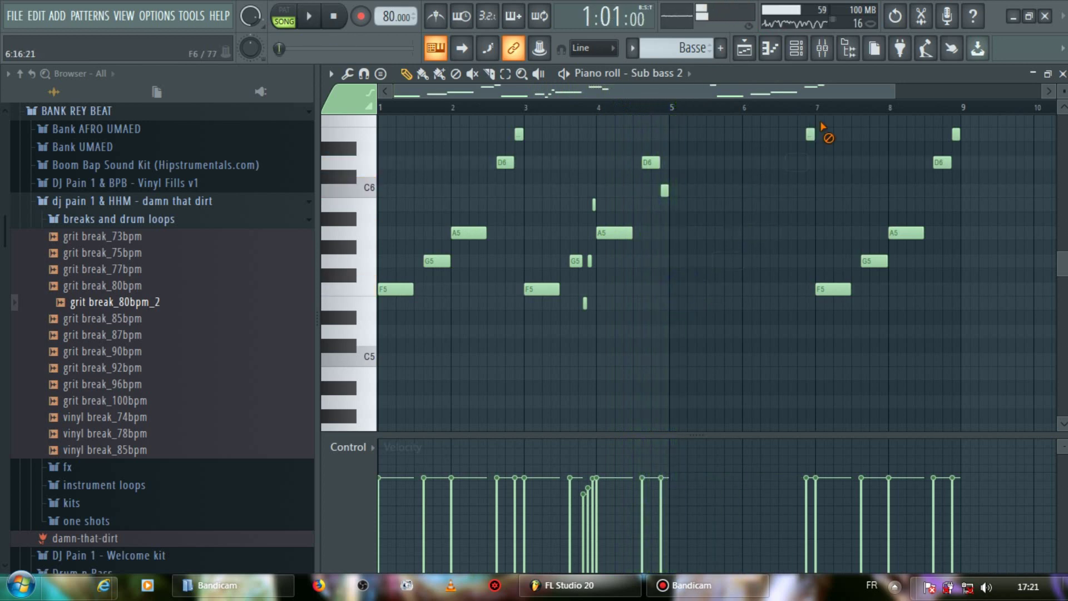
pyautogui.rightClick(883, 257)
pyautogui.rightClick(905, 233)
pyautogui.rightClick(956, 134)
pyautogui.rightClick(942, 163)
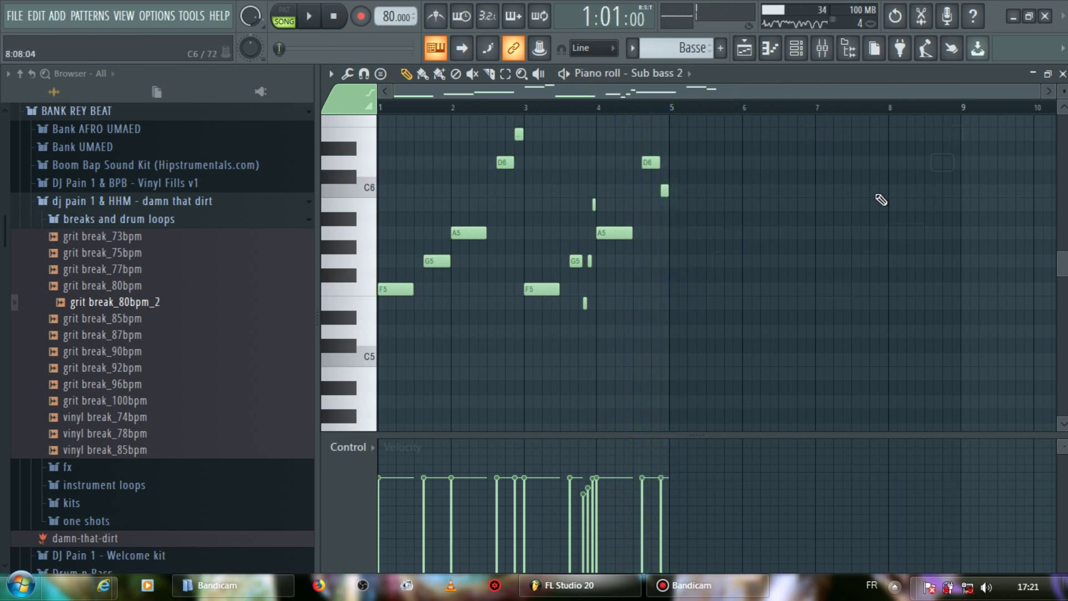
pyautogui.scroll(3, 821, 233)
pyautogui.press('space')
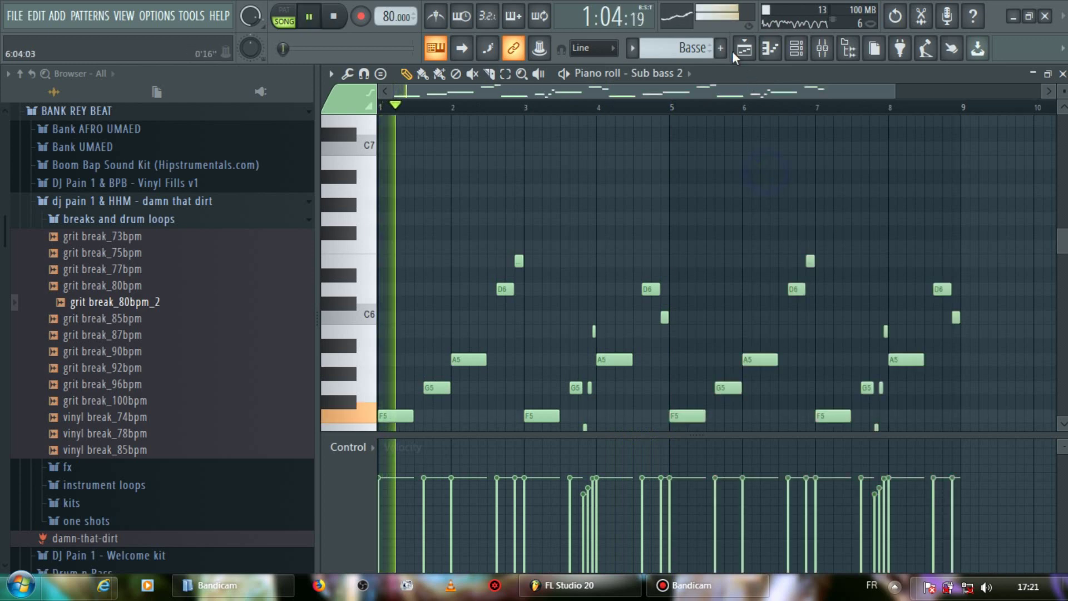
# Create a new empty pattern after Basse and show the playlist.
pyautogui.click(722, 48)
pyautogui.click(739, 68)
pyautogui.click(744, 48)
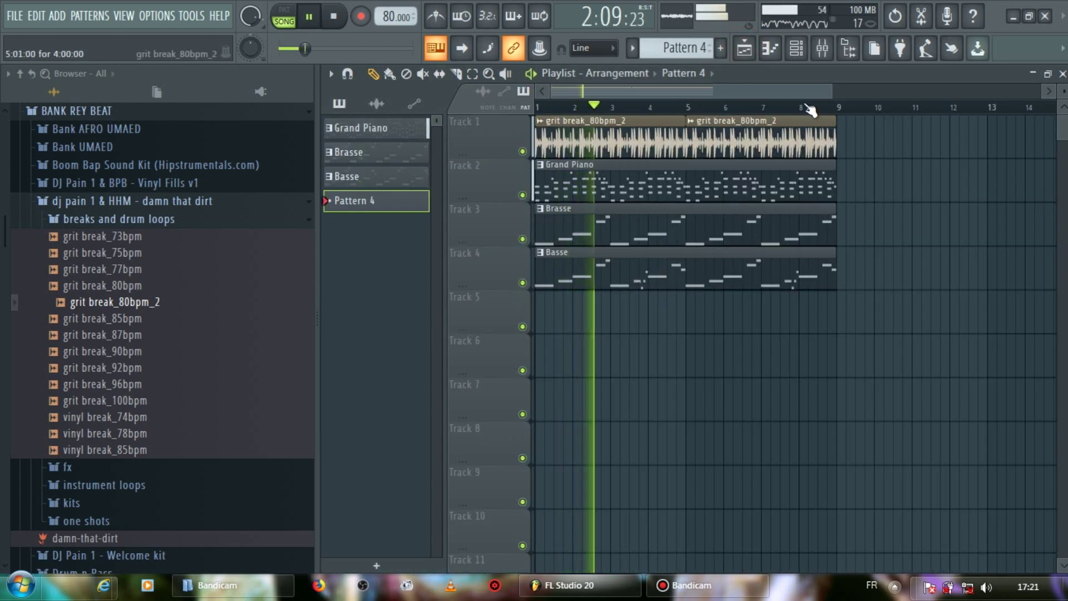
# Replace the Snare channel with a Sytrus synthesizer.
pyautogui.click(796, 48)
pyautogui.rightClick(705, 296)
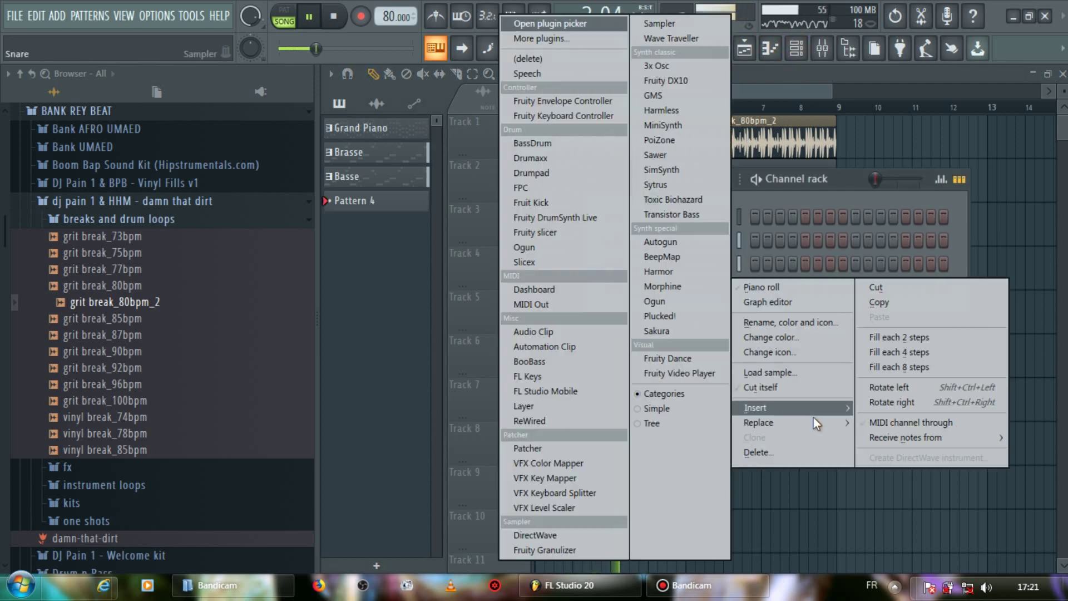
pyautogui.moveTo(790, 422)
pyautogui.click(657, 184)
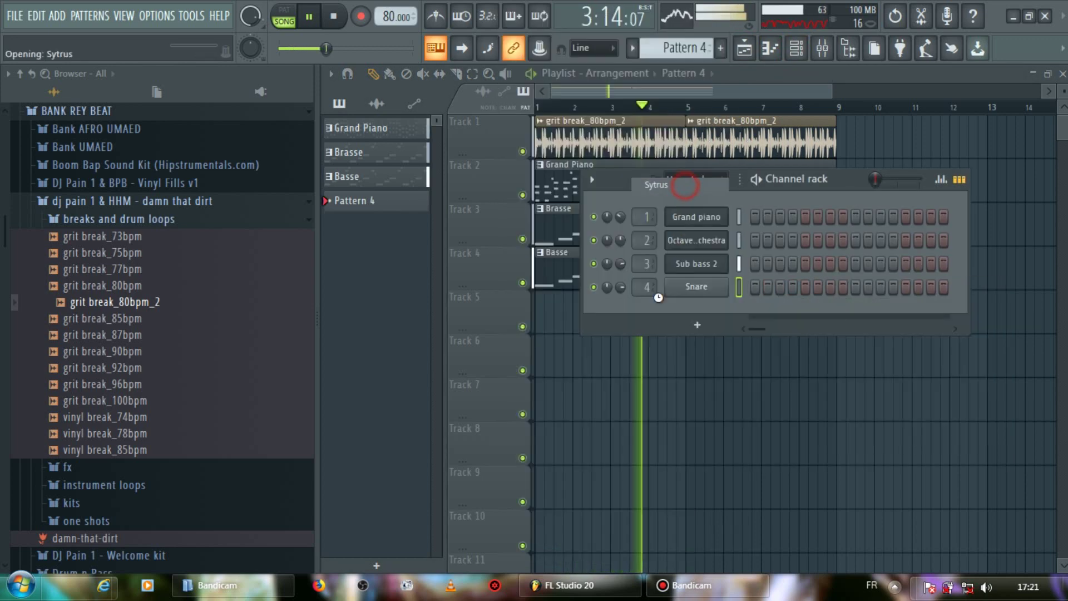
# Audition the Glockenspiel, Marimba and Celesta presets from Sytrus's X Nucleon Glassy group and keep Celesta.
pyautogui.click(1026, 250)
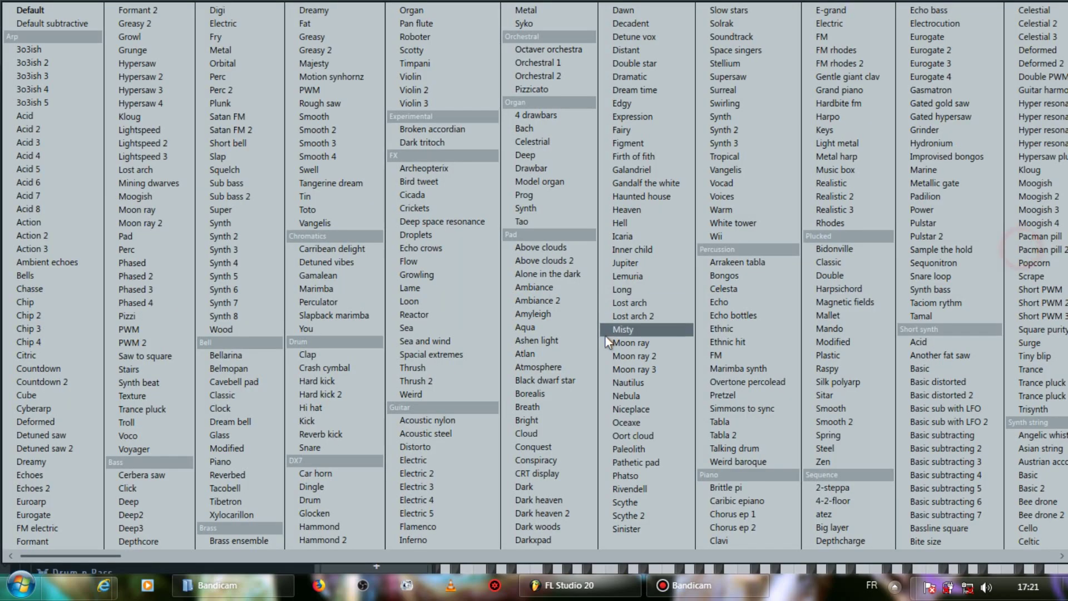
pyautogui.click(967, 555)
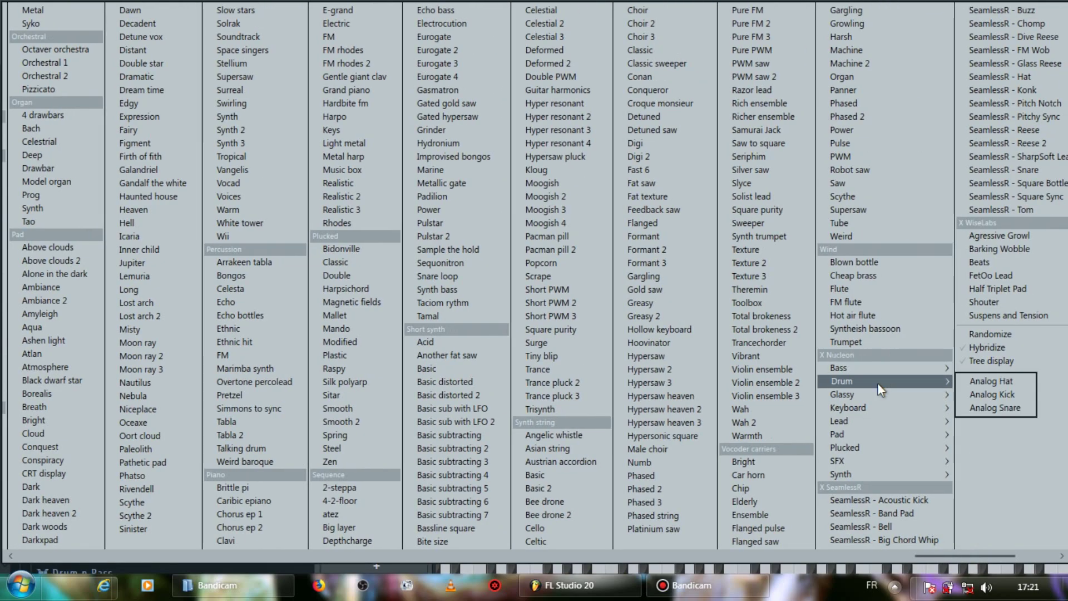
pyautogui.moveTo(883, 392)
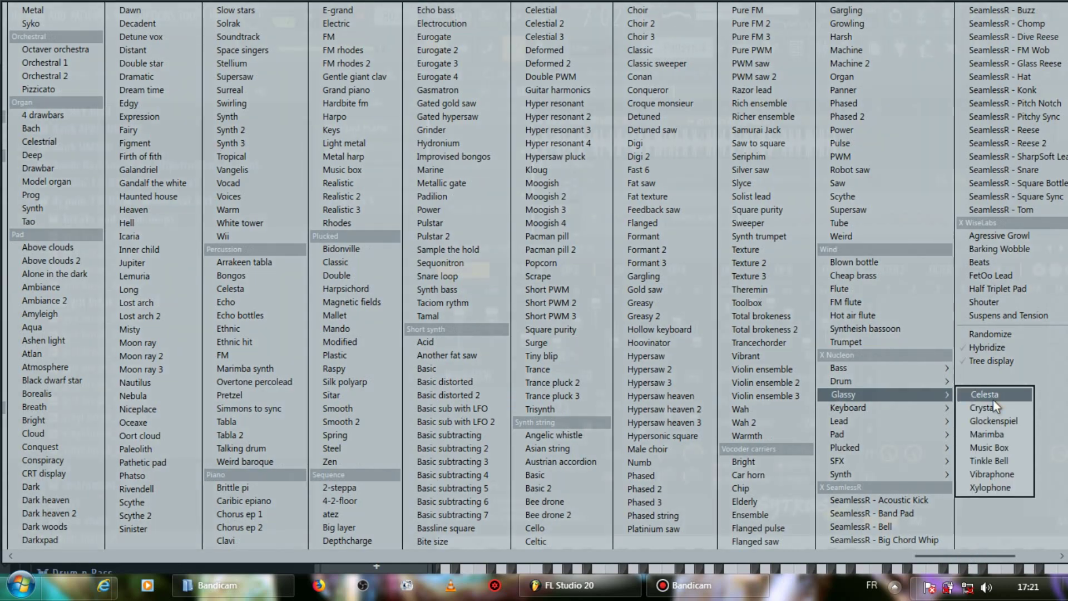
pyautogui.click(993, 421)
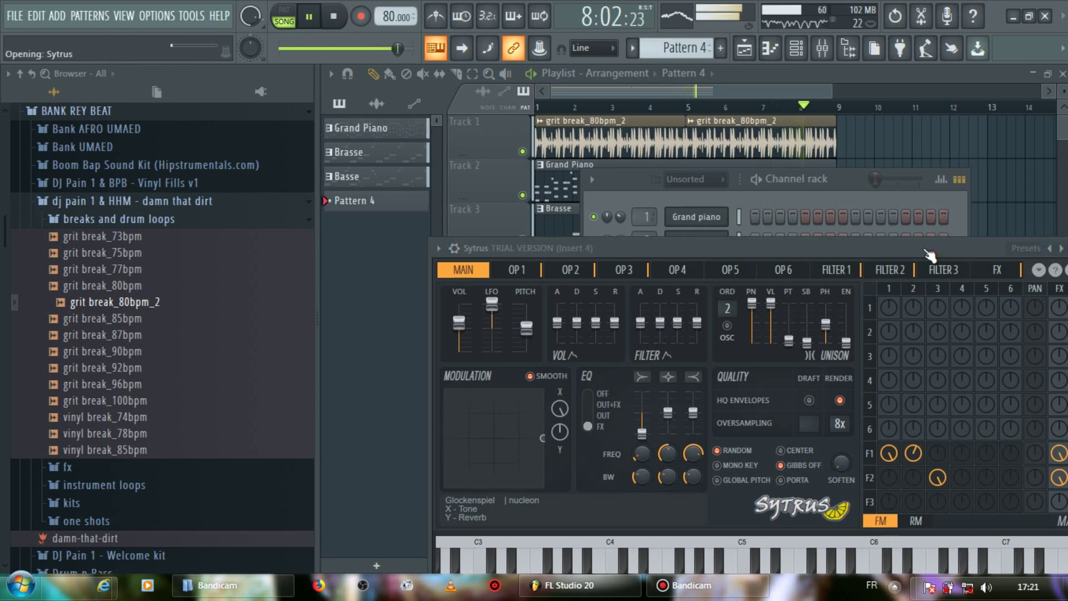
pyautogui.click(921, 249)
pyautogui.press('b')
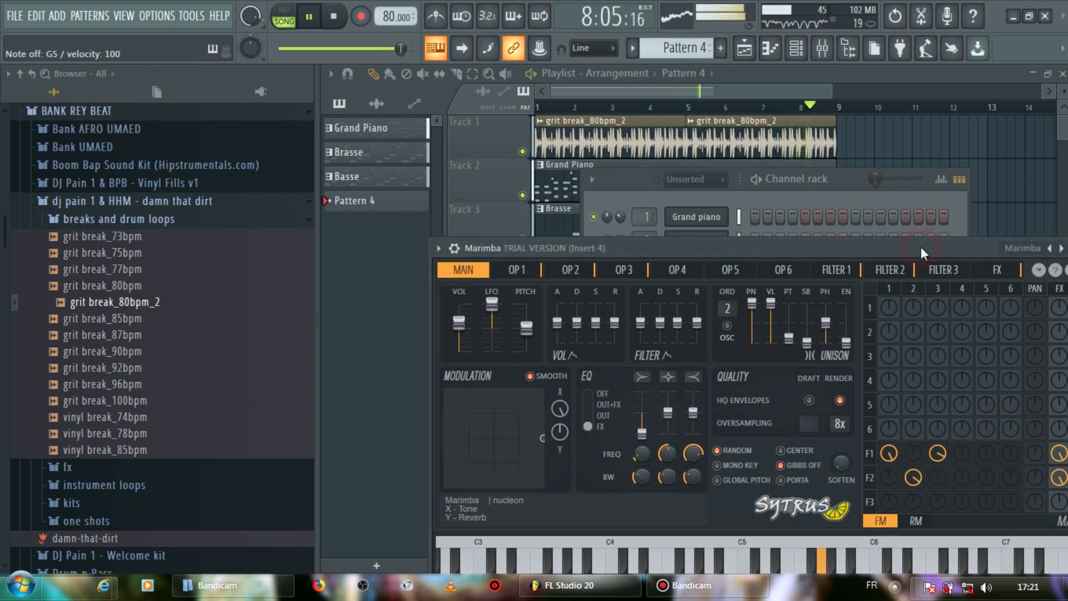
pyautogui.click(1049, 248)
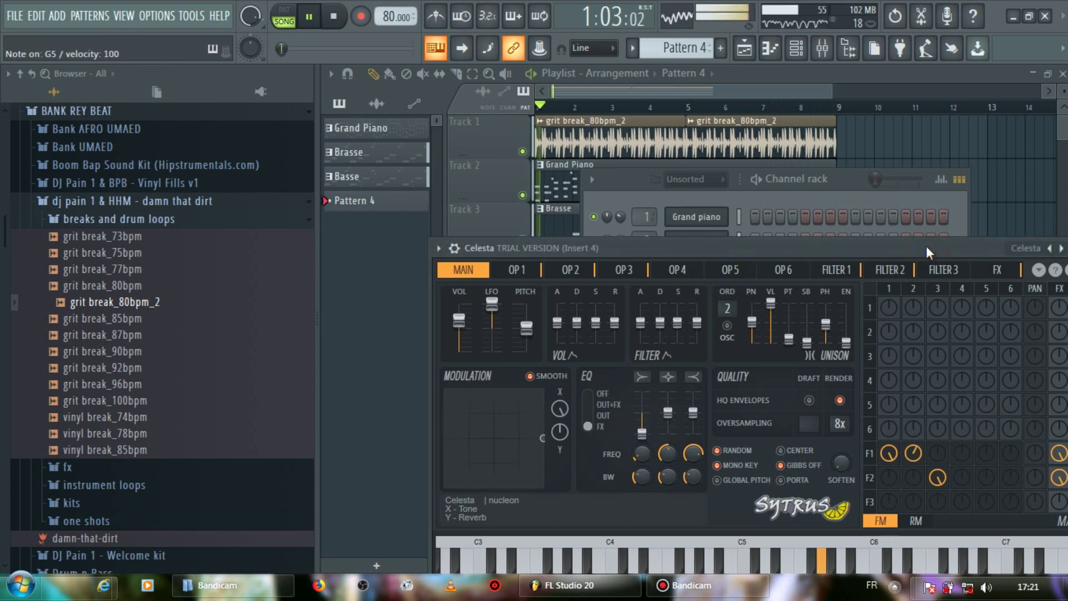
# Set the Celesta channel's volume to 75% and place a one-step A5 note at the start of bar 1 in its piano roll.
pyautogui.click(686, 199)
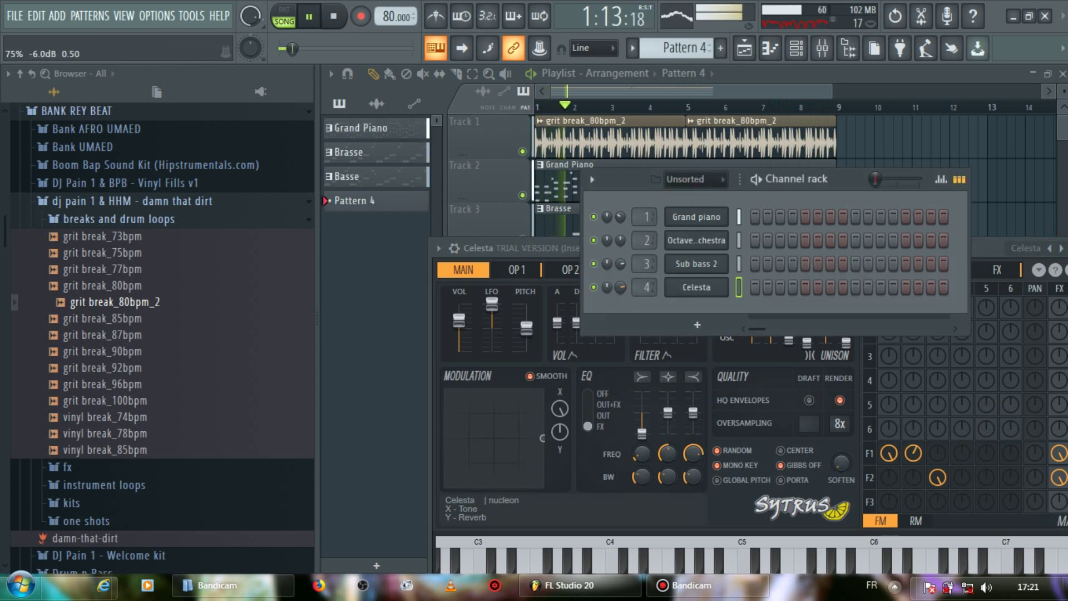
pyautogui.rightClick(692, 289)
pyautogui.click(749, 285)
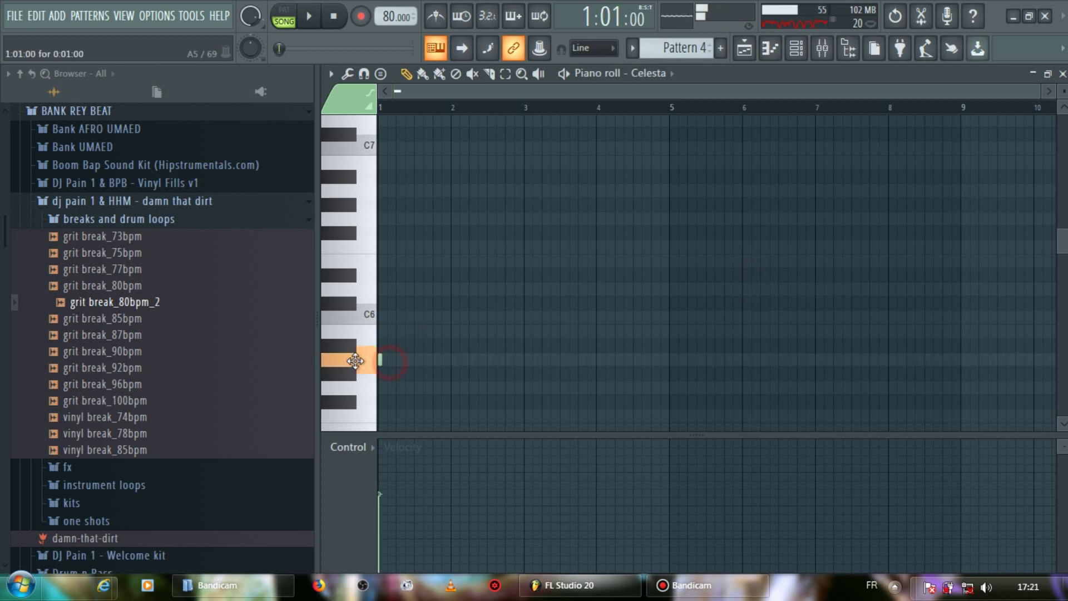
# Place the Pattern 4 clip at bar 1 of playlist Track 5 and briefly play the song.
pyautogui.moveTo(580, 311); pyautogui.dragTo(537, 313)
pyautogui.press('space')
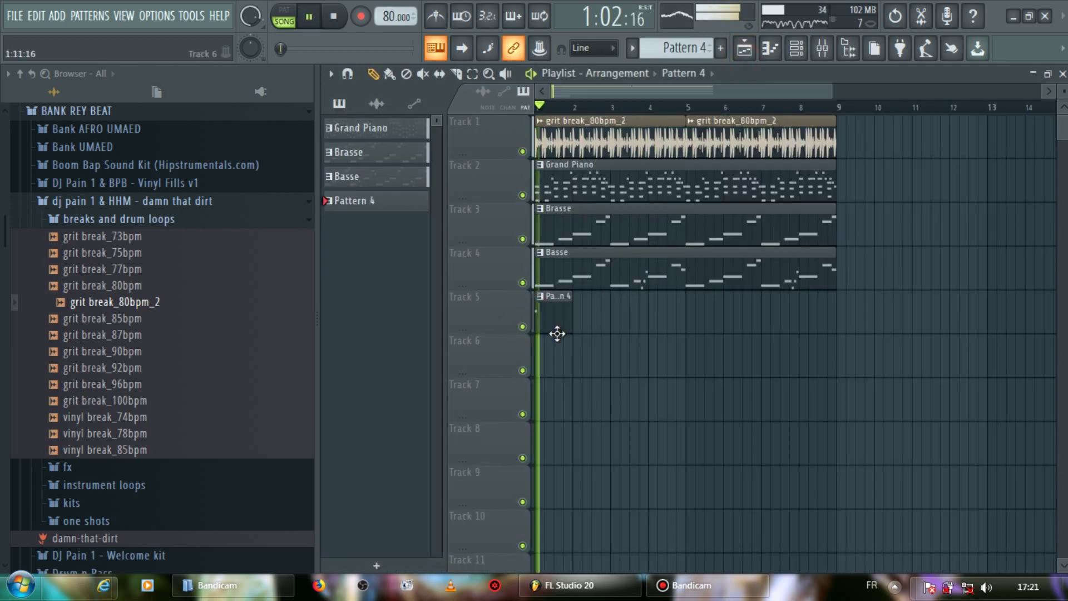
pyautogui.press('space')
# Reopen the Pattern 4 clip's Celesta notes and add an E6 note at step 5 of bar 1.
pyautogui.doubleClick(554, 326)
pyautogui.press('space')
pyautogui.press('space')
pyautogui.click(395, 245)
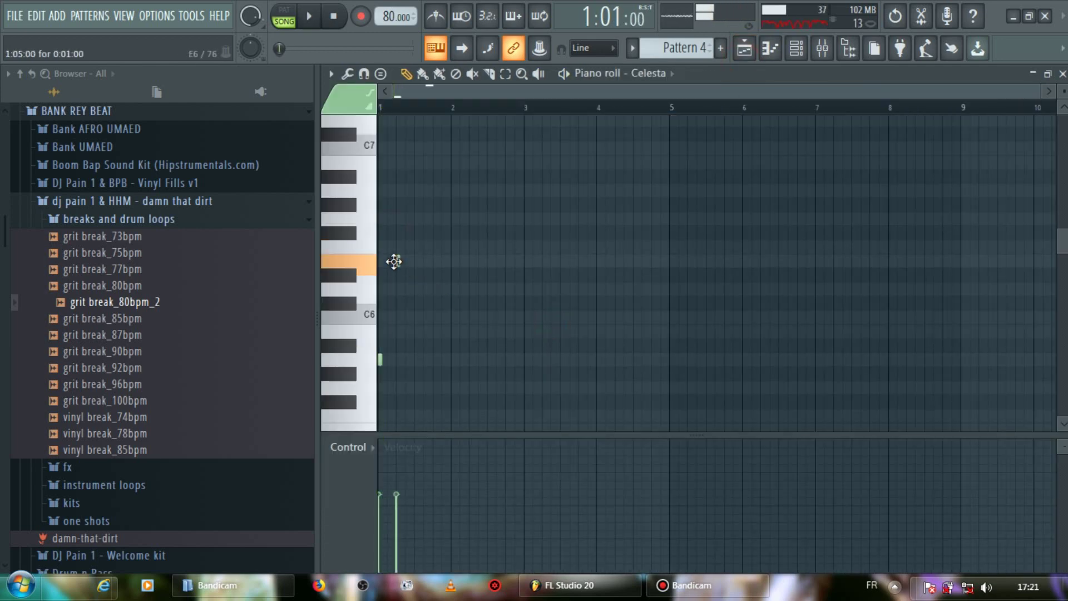
pyautogui.press('space')
pyautogui.scroll(3, 409, 253)
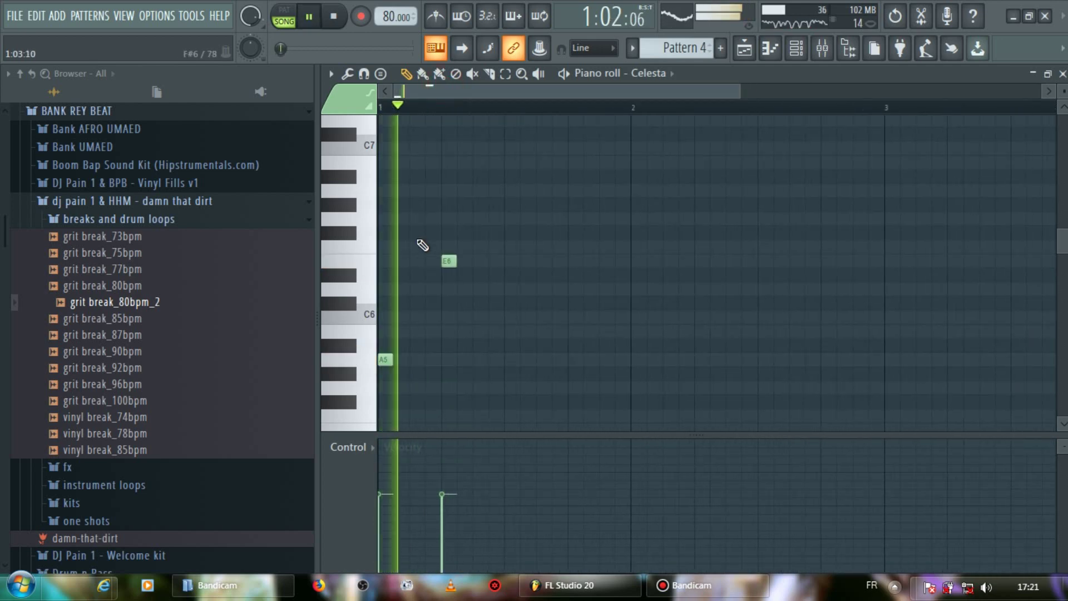
# Add an E6 note at step 3 of bar 1 and lower the note at step 5 to D6.
pyautogui.press('space')
pyautogui.click(424, 262)
pyautogui.press('space')
pyautogui.click(441, 261)
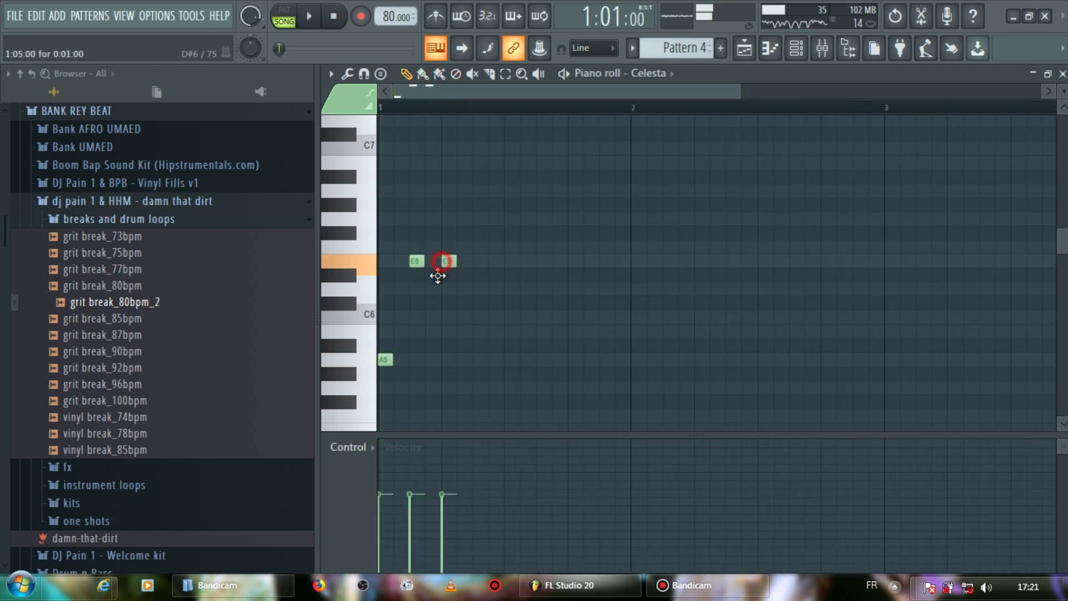
# Add an A#5 note at step 8 of bar 1, lower the step 5 note to C6, and play the song.
pyautogui.press('space')
pyautogui.press('space')
pyautogui.click(493, 344)
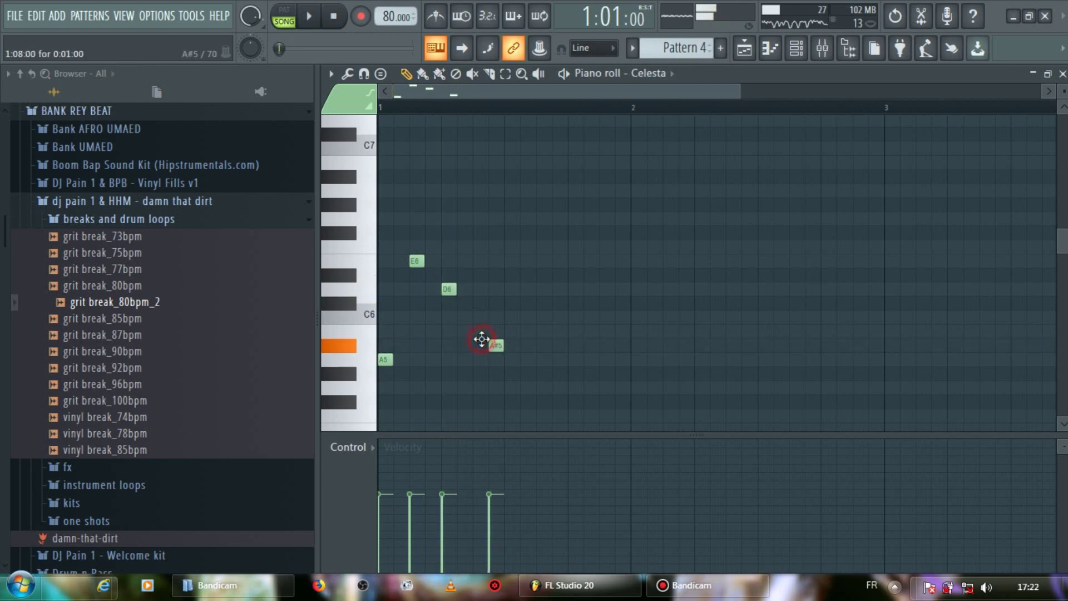
pyautogui.press('space')
pyautogui.press('space')
pyautogui.rightClick(449, 288)
pyautogui.press('space')
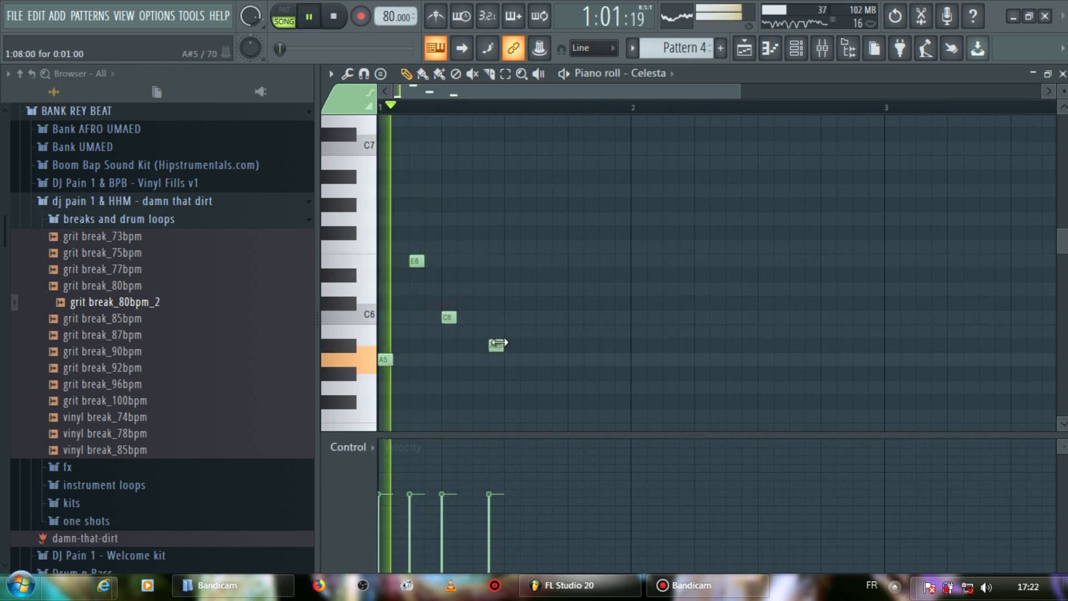
# Replace the A#5 note with an A5 note at step 7 of bar 1 and audition the melody.
pyautogui.rightClick(496, 345)
pyautogui.press('space')
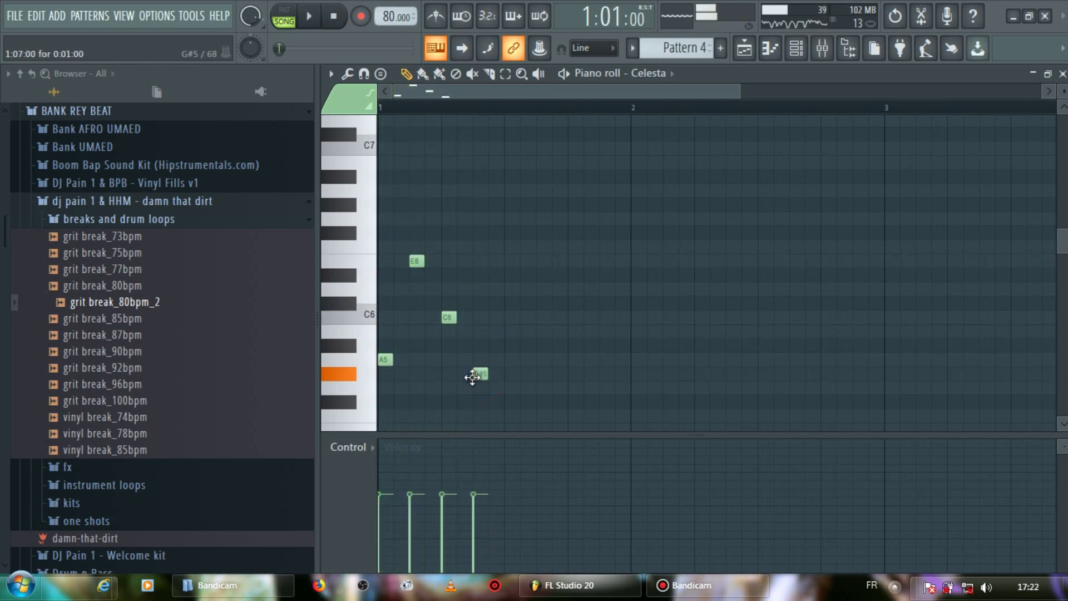
pyautogui.moveTo(474, 360); pyautogui.dragTo(474, 359)
pyautogui.press('space')
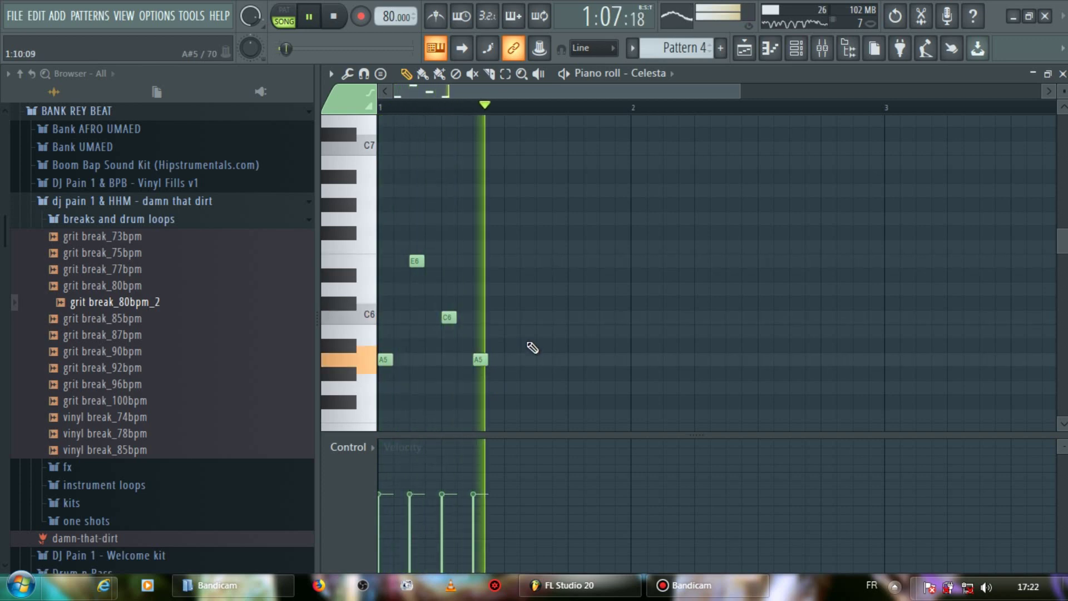
pyautogui.press('space')
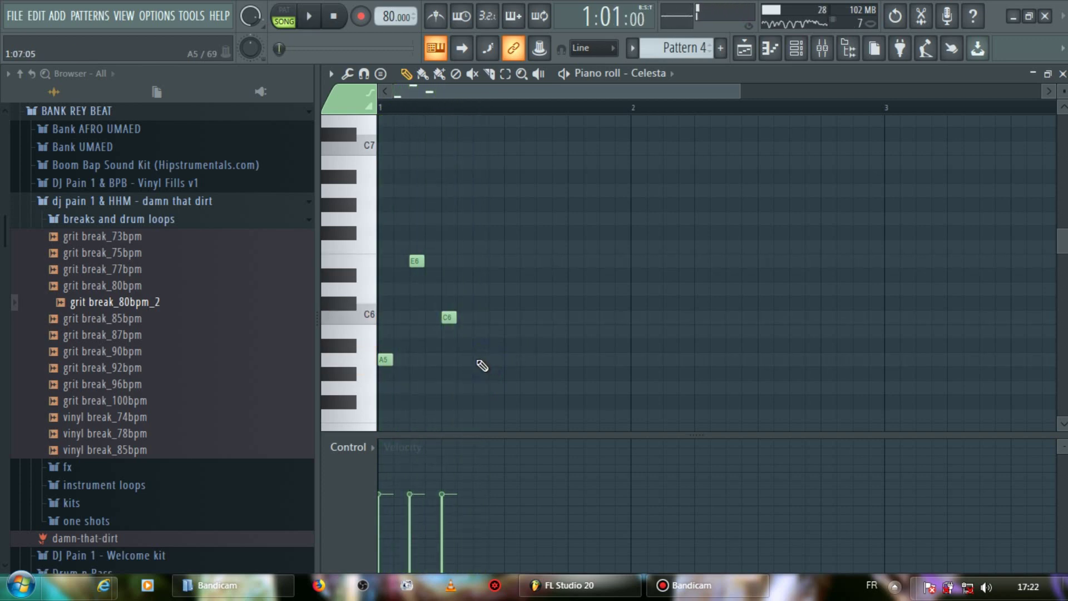
# Repeat the A5, E6, C6 motif with duplicates starting at steps 7 and 13 of bar 1, the first replacing the single A5.
pyautogui.press('space')
pyautogui.moveTo(463, 360); pyautogui.dragTo(478, 360)
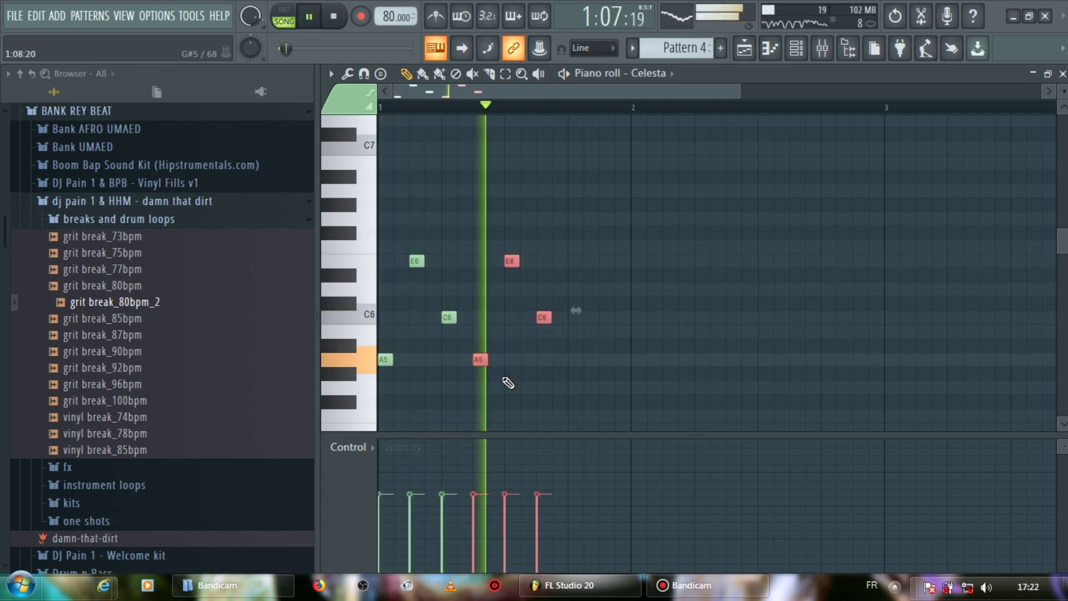
pyautogui.hotkey('ctrl', 'b')
pyautogui.moveTo(559, 361); pyautogui.dragTo(571, 360)
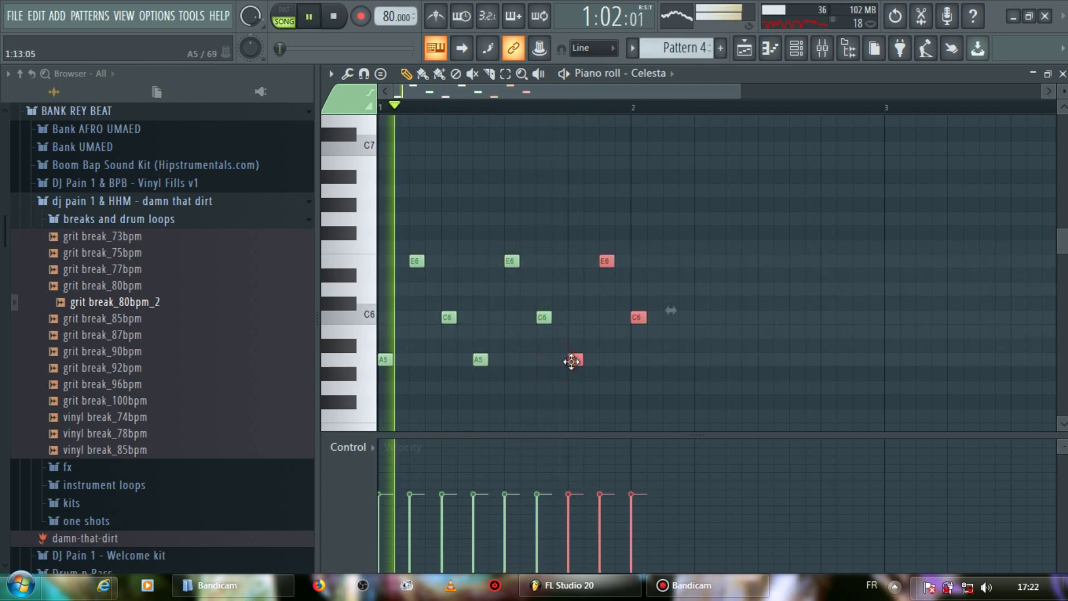
pyautogui.rightClick(641, 380)
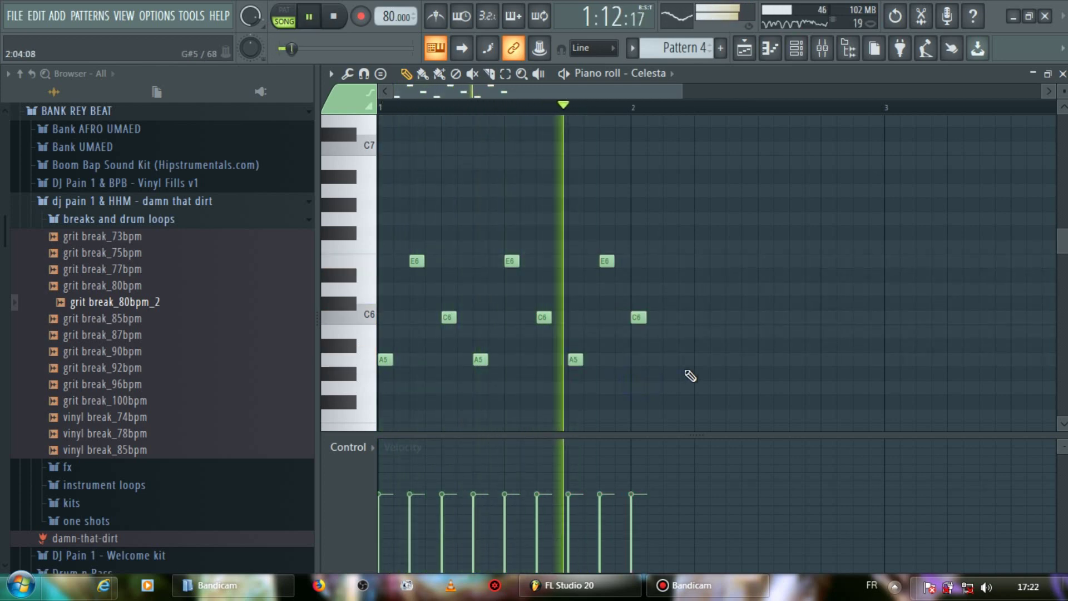
# Duplicate the whole Celesta phrase with the copy starting at step 3 of bar 2 and play the song.
pyautogui.hotkey('ctrl', 'a')
pyautogui.hotkey('ctrl', 'b')
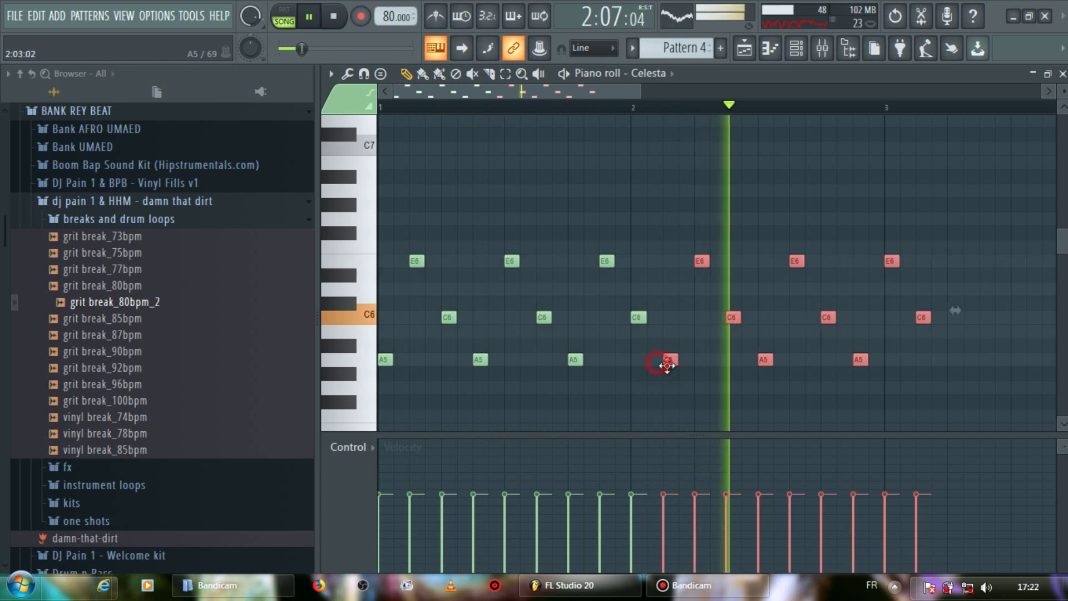
pyautogui.press('space')
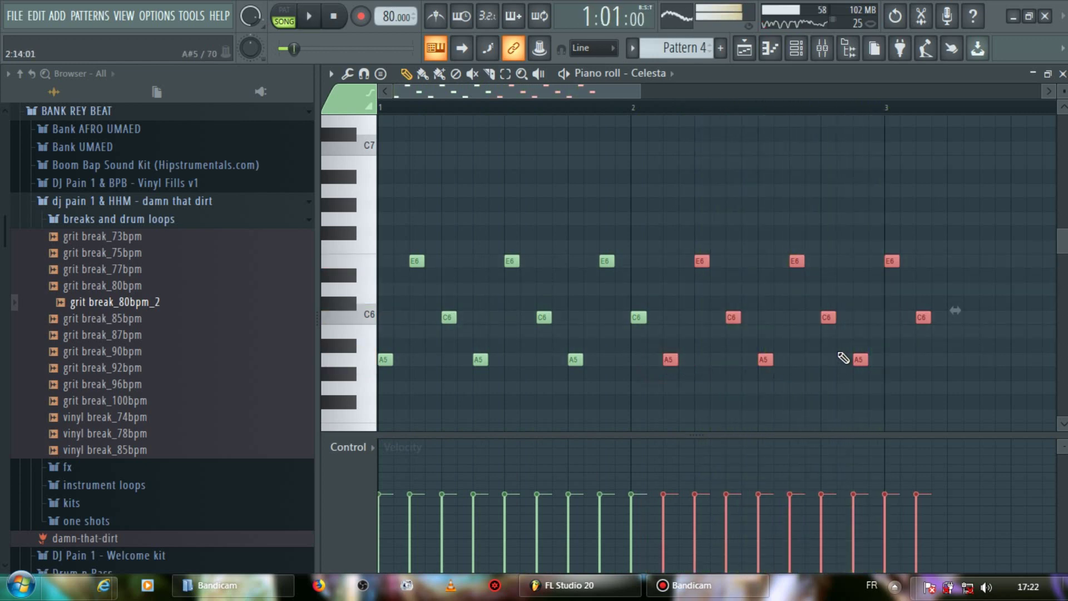
pyautogui.press('space')
# Duplicate the Celesta notes again and align the copy to the start of bar 3, filling bars 3 and 4.
pyautogui.hscroll(4, 906, 267)
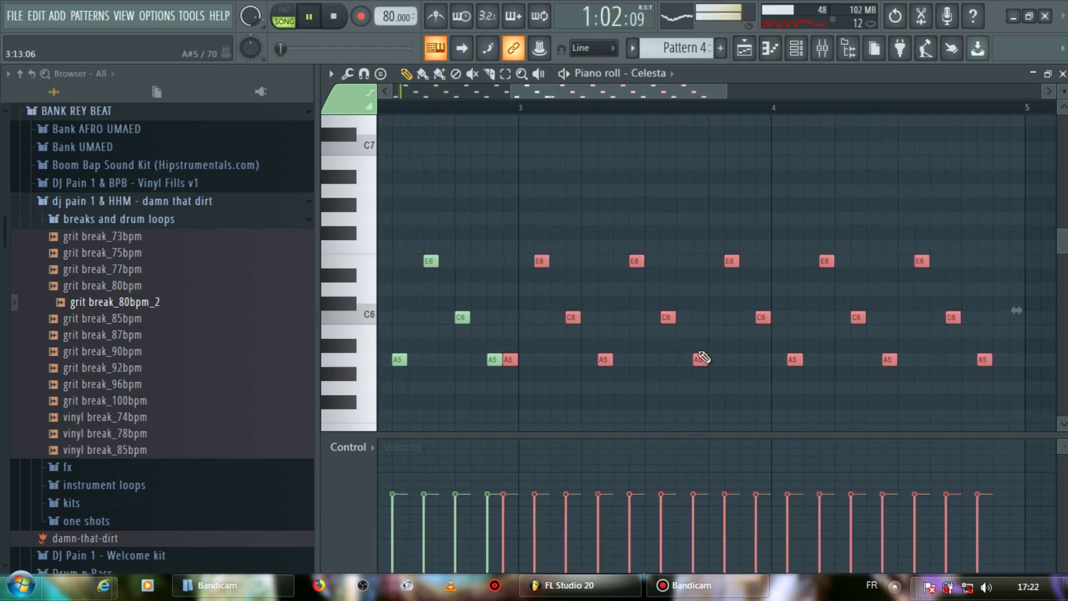
pyautogui.moveTo(599, 362); pyautogui.dragTo(615, 366)
pyautogui.rightClick(696, 383)
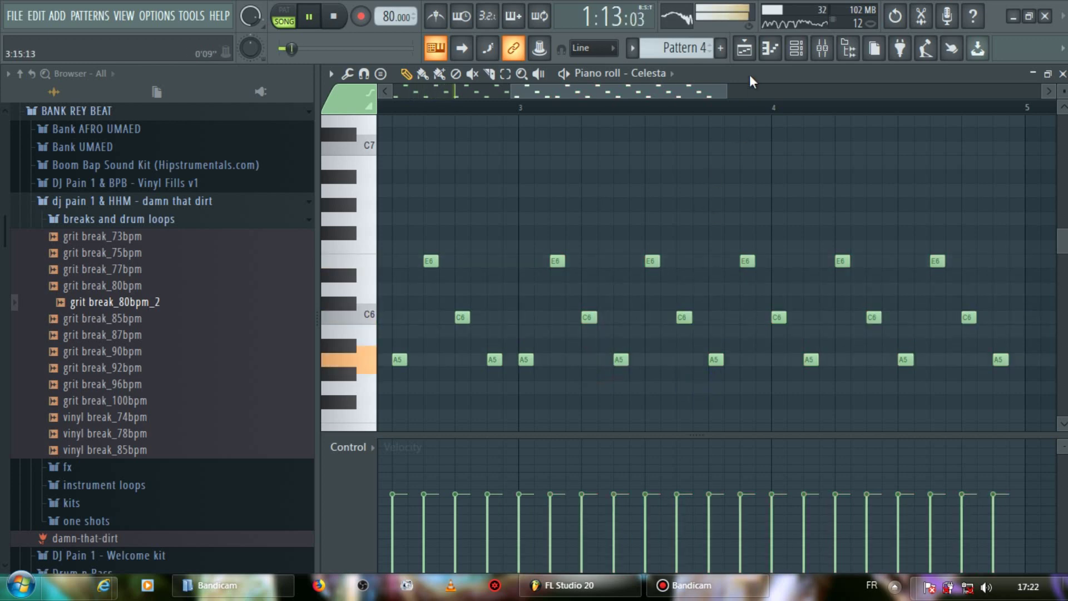
# Place a second Pattern 4 clip at bar 5 of playlist Track 5 and mute the Brasse track during playback.
pyautogui.click(744, 48)
pyautogui.click(714, 309)
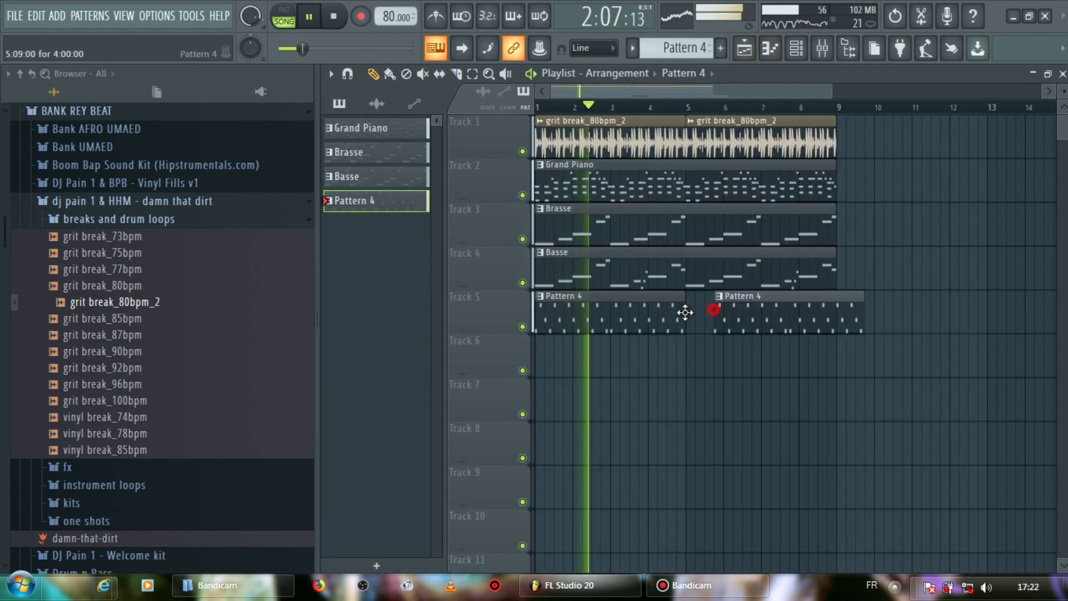
pyautogui.moveTo(717, 311); pyautogui.dragTo(690, 311)
pyautogui.click(522, 239)
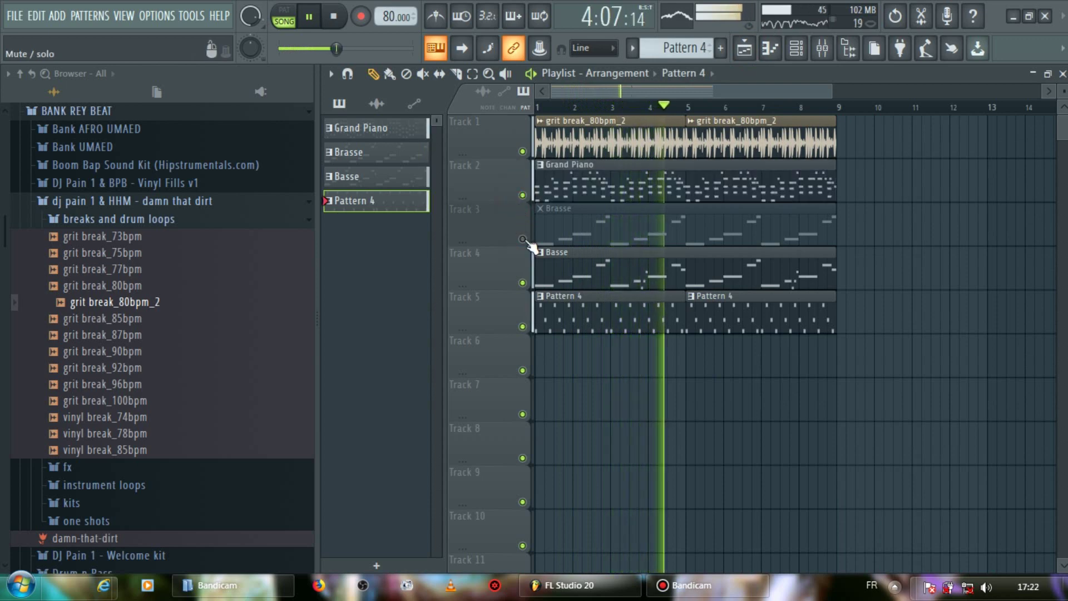
pyautogui.press('space')
# Reopen the Pattern 4 clip's Celesta notes and delete those from step 15 of bar 1 through step 13 of bar 2.
pyautogui.doubleClick(588, 320)
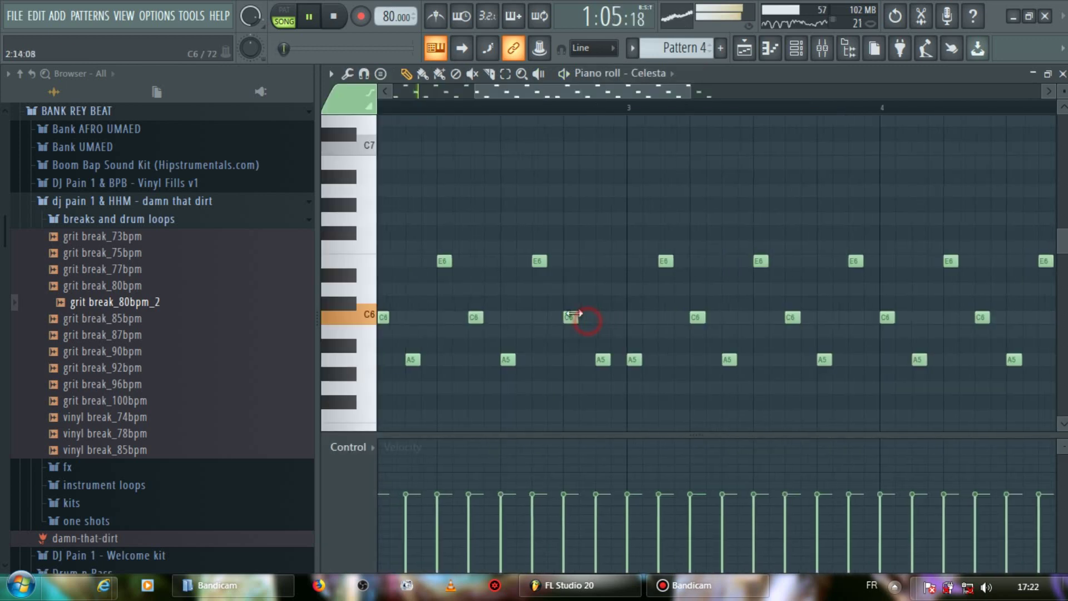
pyautogui.moveTo(563, 88); pyautogui.dragTo(482, 92)
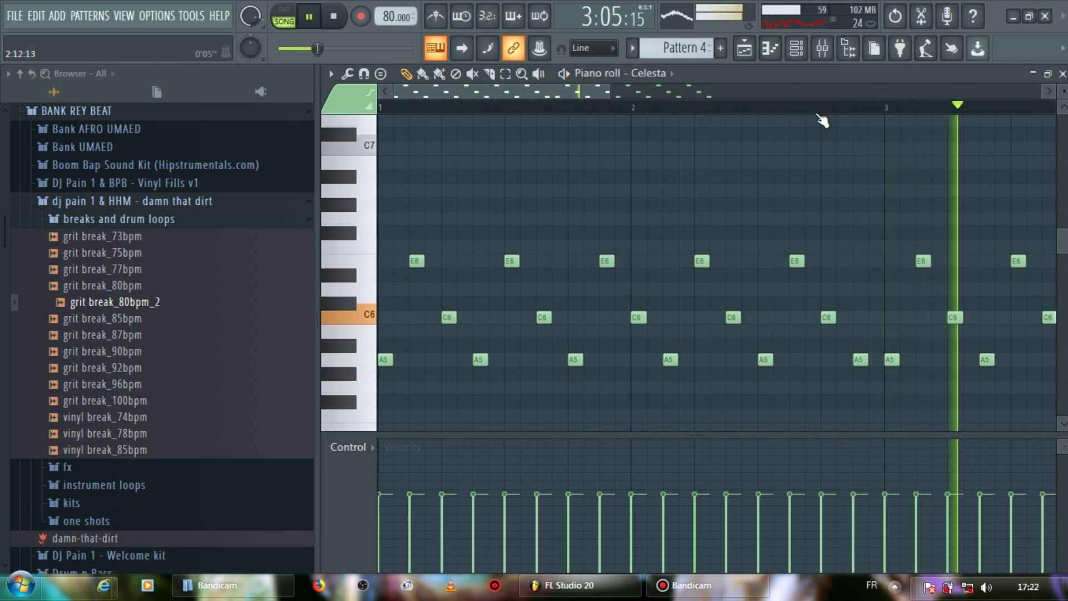
pyautogui.press('space')
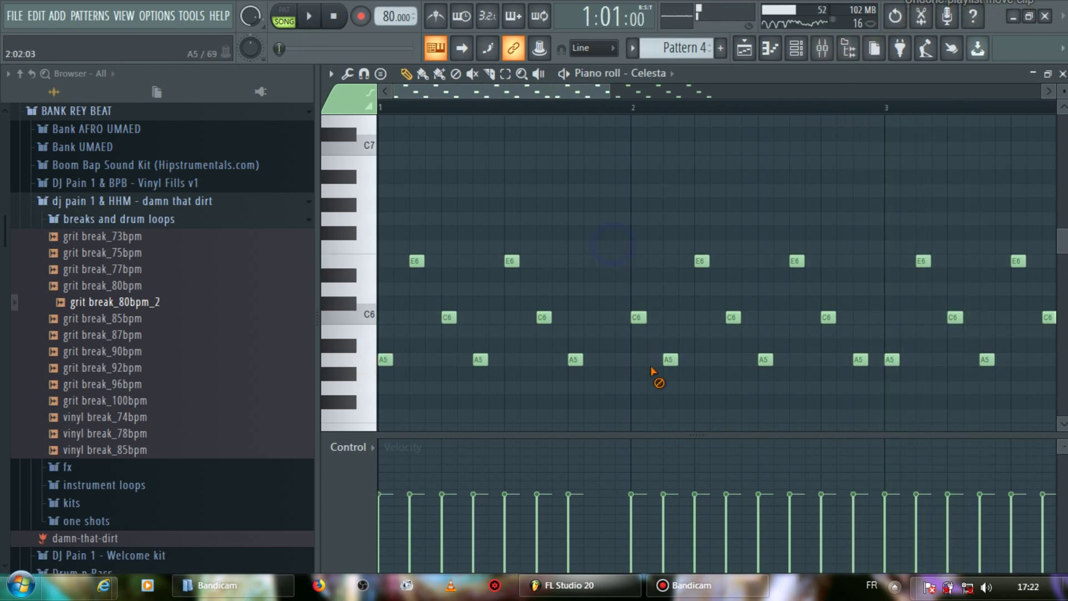
pyautogui.press('space')
pyautogui.rightClick(701, 261)
pyautogui.rightClick(732, 317)
pyautogui.rightClick(765, 359)
pyautogui.rightClick(796, 260)
pyautogui.rightClick(828, 317)
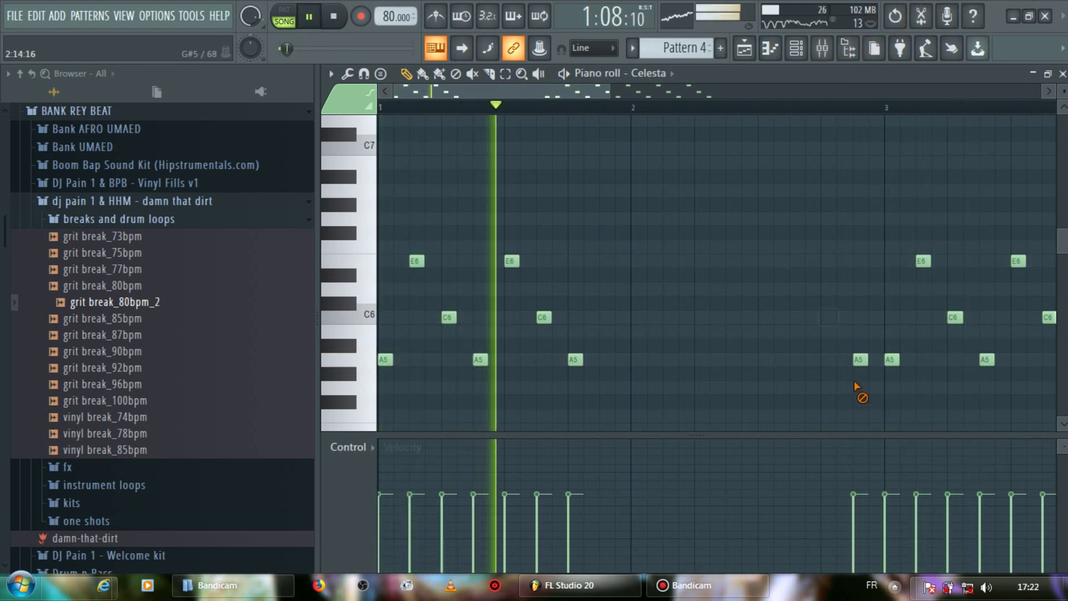
# Add a D6 note at step 15 of bar 1 and delete all remaining Celesta notes from the end of bar 2 through bar 4.
pyautogui.press('space')
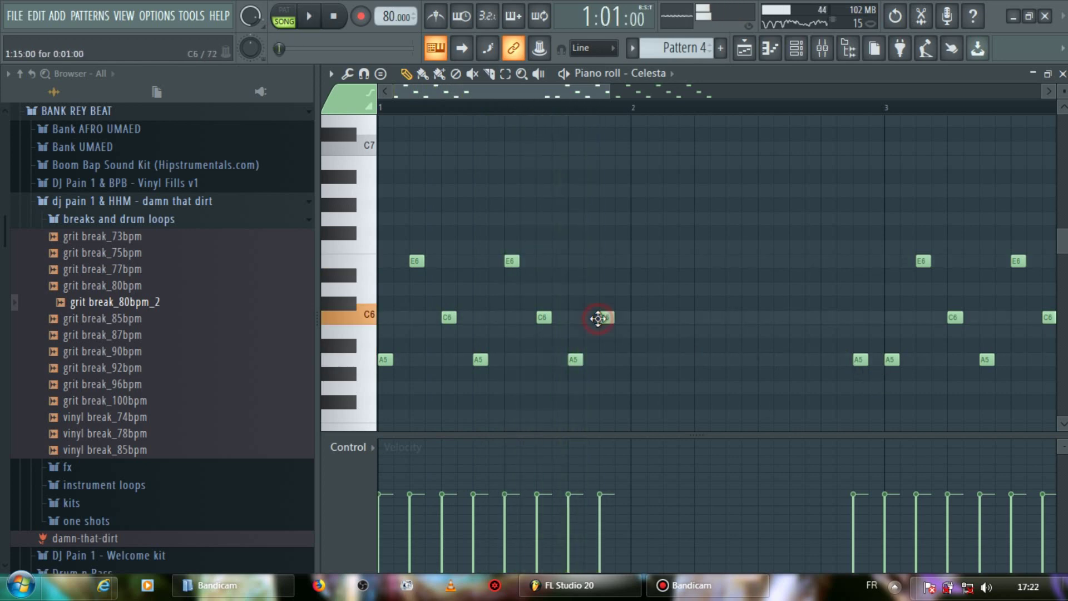
pyautogui.scroll(-3, 655, 109)
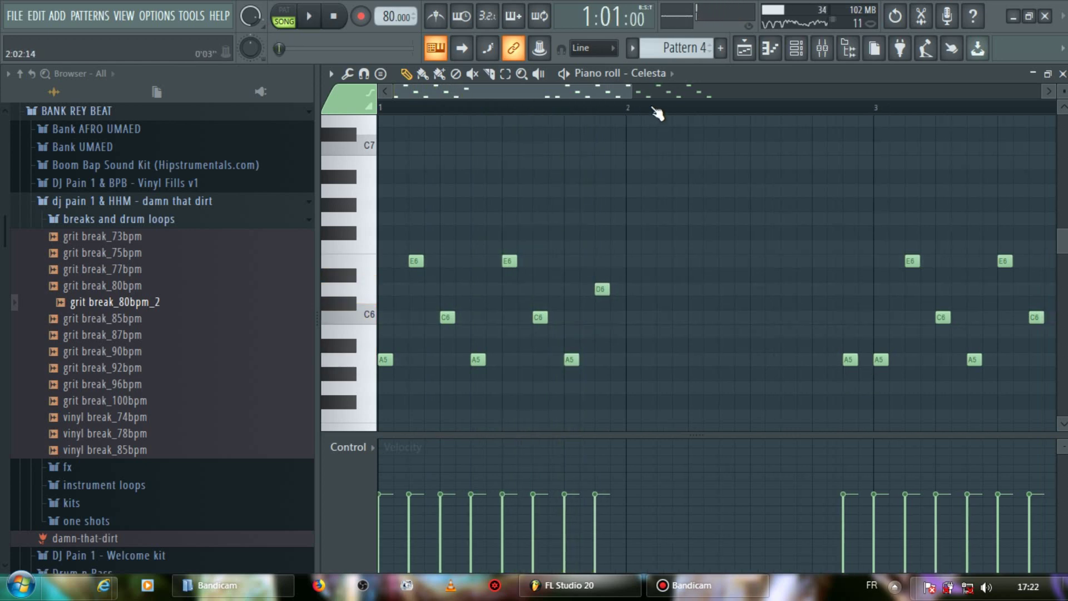
pyautogui.rightClick(665, 261)
pyautogui.press('space')
pyautogui.rightClick(682, 317)
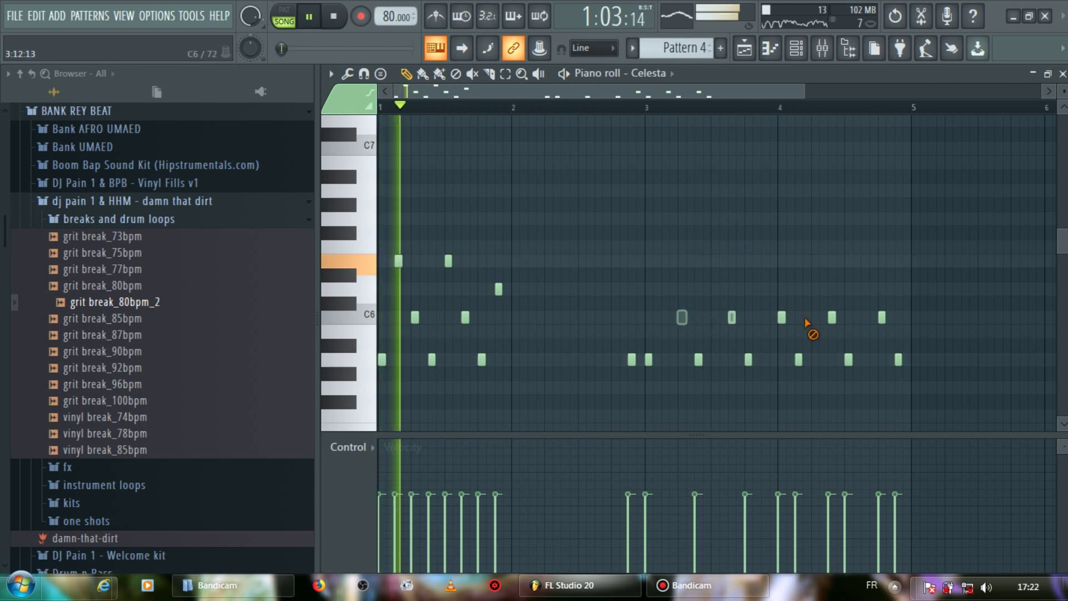
pyautogui.rightClick(731, 317)
pyautogui.rightClick(781, 317)
pyautogui.rightClick(831, 317)
pyautogui.rightClick(881, 317)
pyautogui.rightClick(631, 359)
pyautogui.rightClick(648, 359)
pyautogui.rightClick(898, 360)
pyautogui.rightClick(848, 359)
pyautogui.rightClick(798, 360)
pyautogui.rightClick(748, 359)
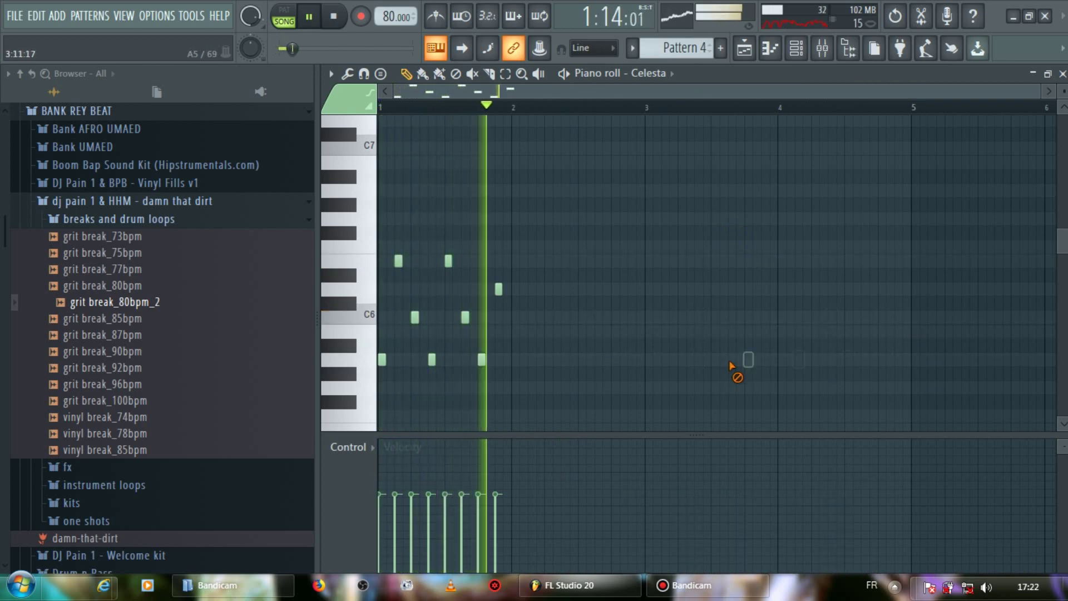
# Duplicate the bar 1 Celesta phrase and align the copy to the start of bar 2.
pyautogui.hotkey('ctrl', 'b')
pyautogui.press('space')
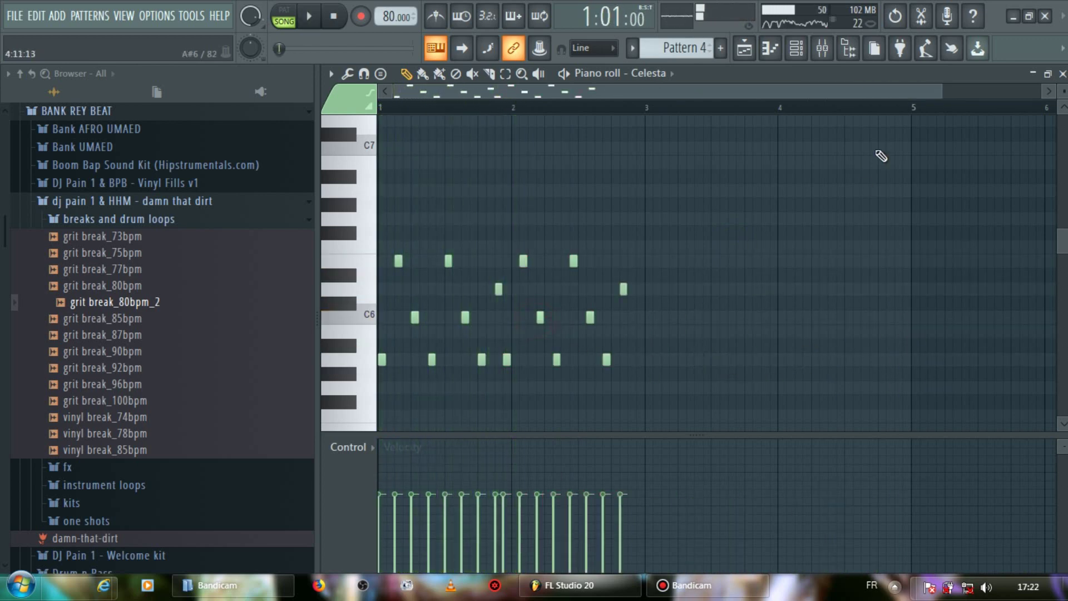
pyautogui.scroll(2, 518, 88)
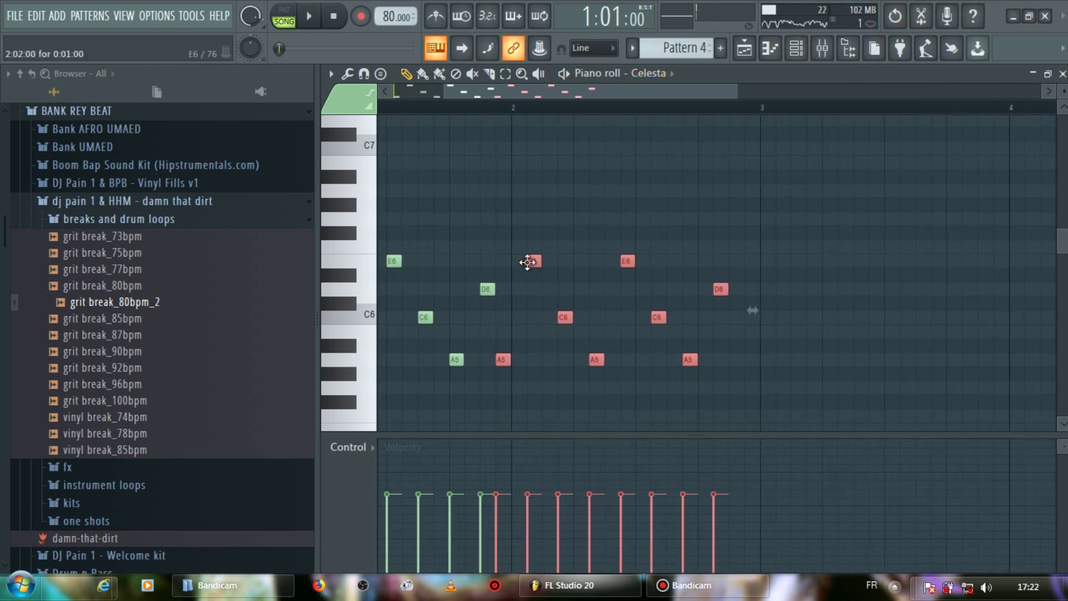
pyautogui.click(542, 261)
pyautogui.hotkey('ctrl', 'z')
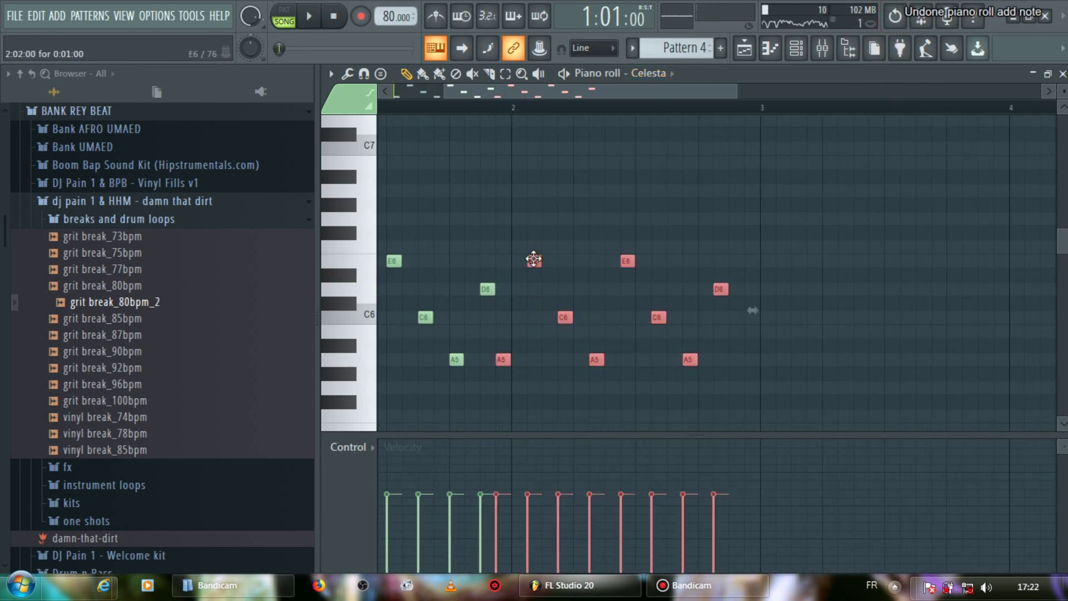
pyautogui.moveTo(534, 259); pyautogui.dragTo(538, 261)
# Duplicate the two-bar Celesta phrase and align the copy to the start of bar 3 during playback.
pyautogui.hotkey('ctrl', 'b')
pyautogui.press('space')
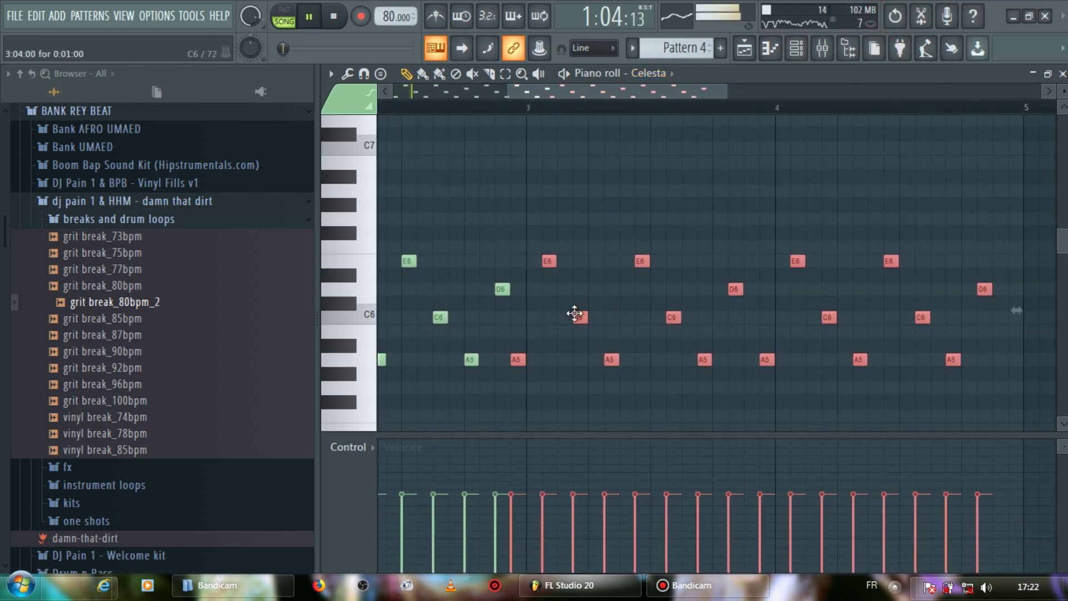
pyautogui.moveTo(575, 315); pyautogui.dragTo(585, 319)
pyautogui.rightClick(662, 294)
# Transpose all Celesta notes up one octave, then return to the playlist and open the channel rack.
pyautogui.scroll(-3, 621, 117)
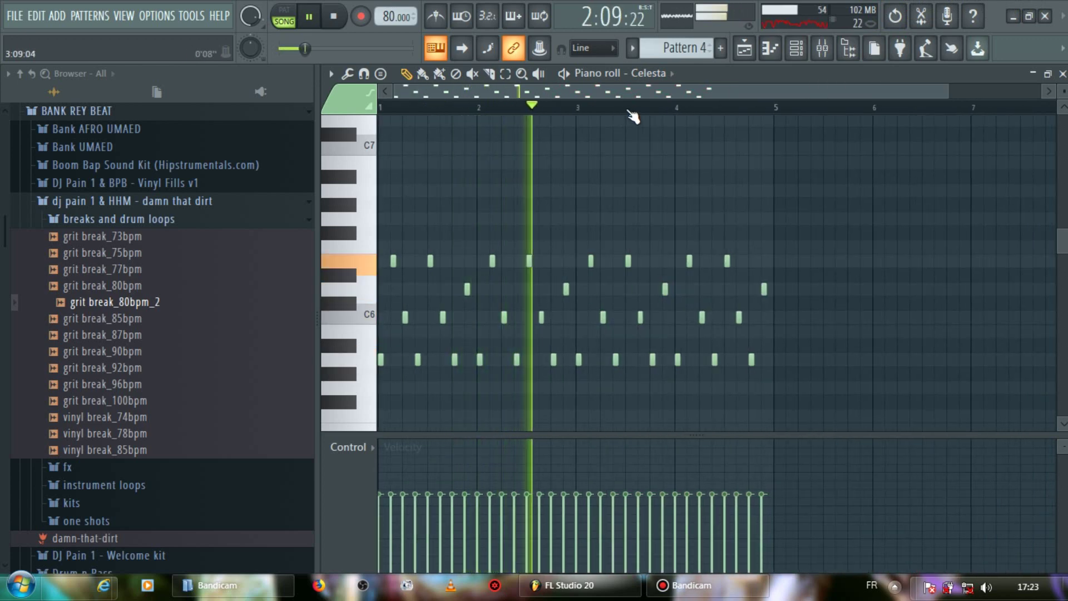
pyautogui.hotkey('ctrl', 'Up')
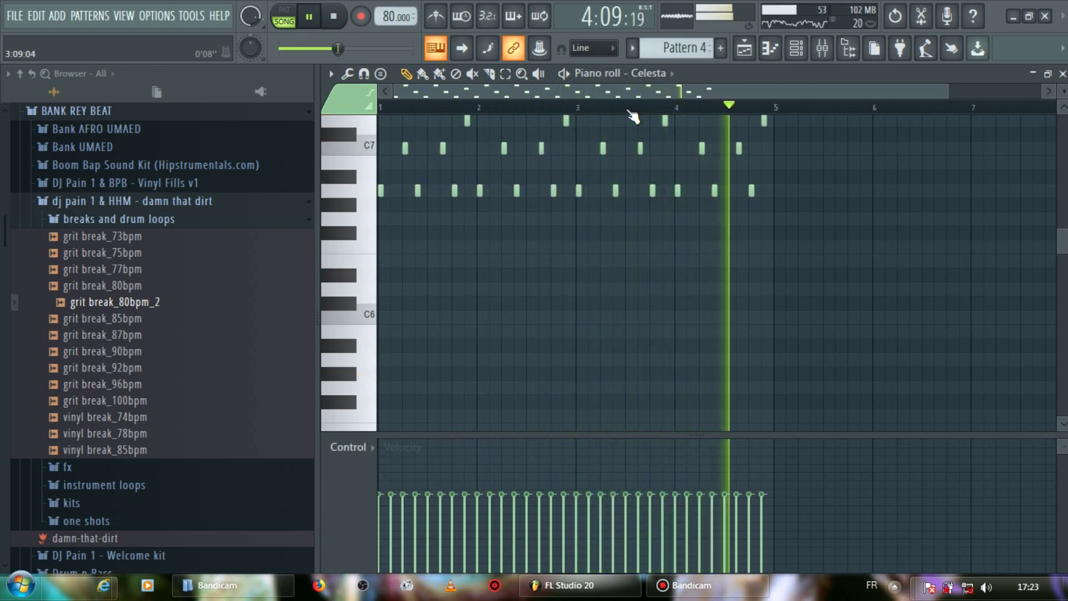
pyautogui.click(752, 49)
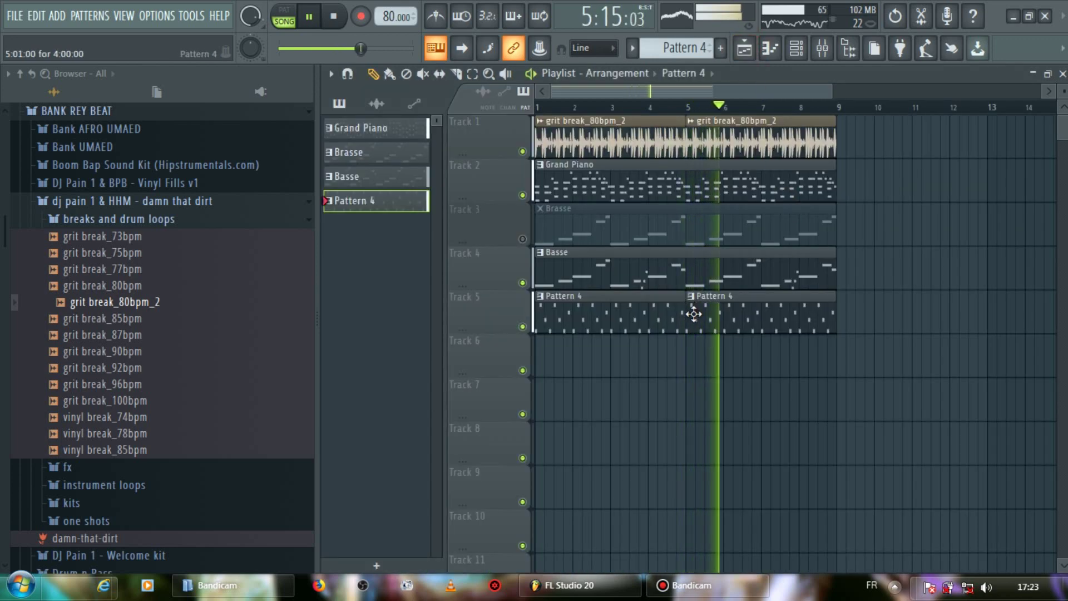
pyautogui.click(796, 49)
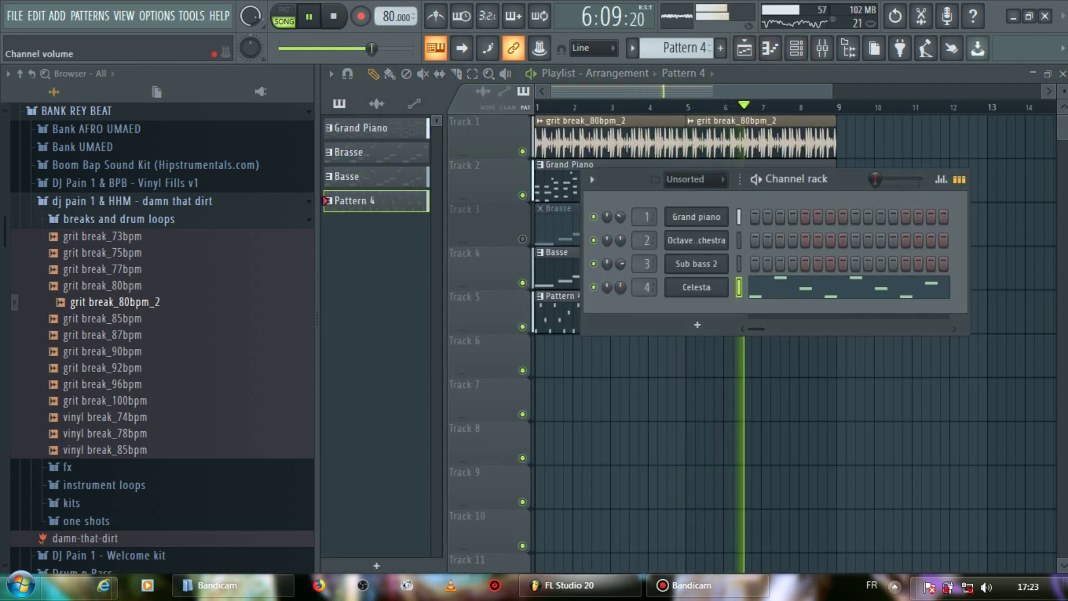
# Reopen the Celesta notes and end bar 2 with B6, G6, A6 and B6 on steps 13 to 16, replacing the A6 and D7.
pyautogui.click(777, 287)
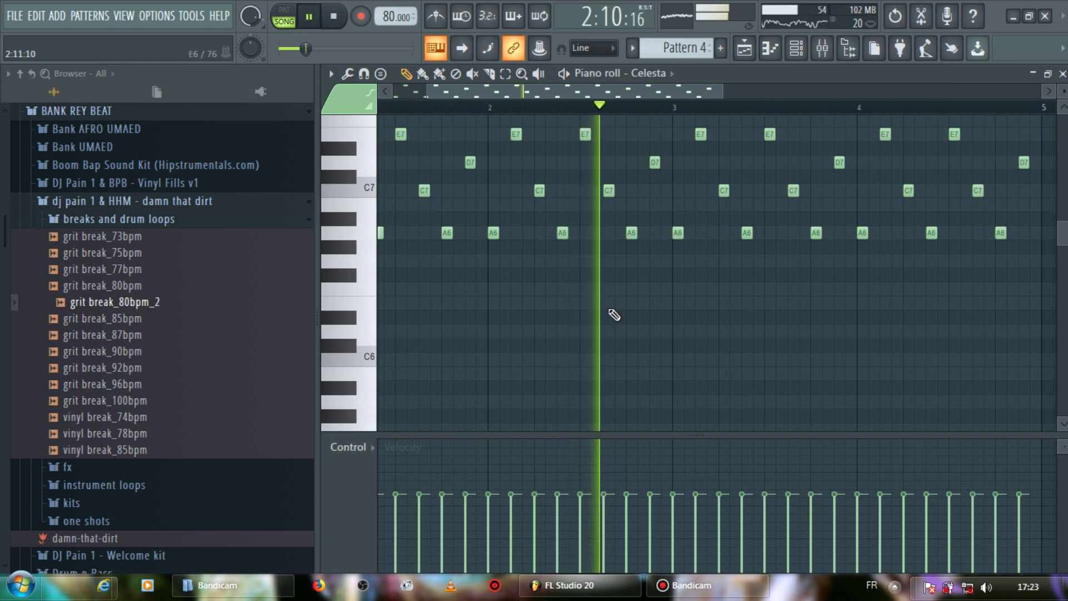
pyautogui.press('space')
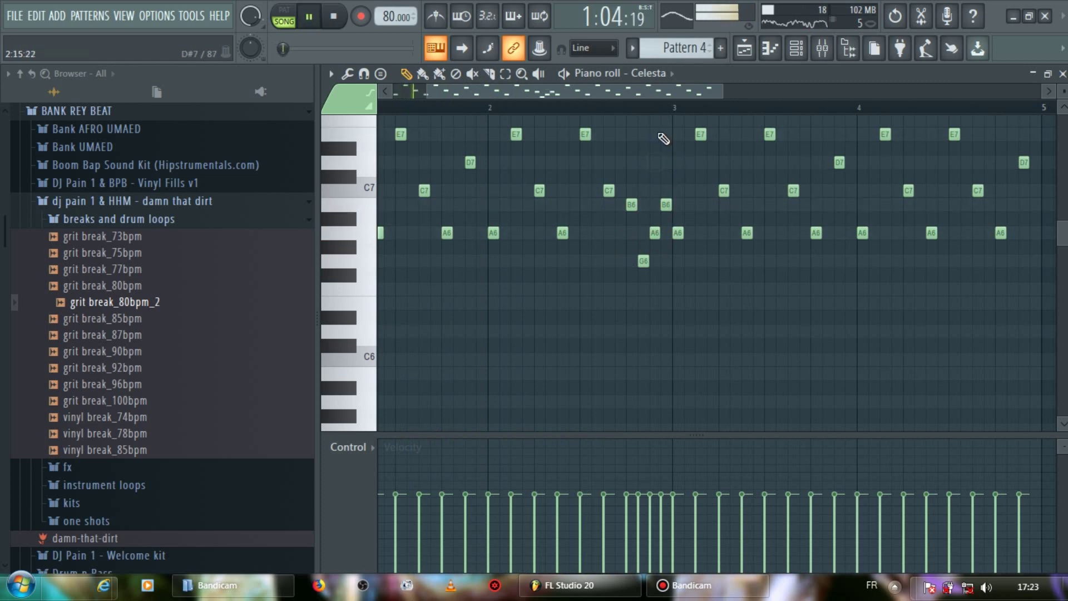
# Delete all Celesta notes in bars 3 and 4 and try pasting the copied phrase in their place.
pyautogui.scroll(-2, 663, 139)
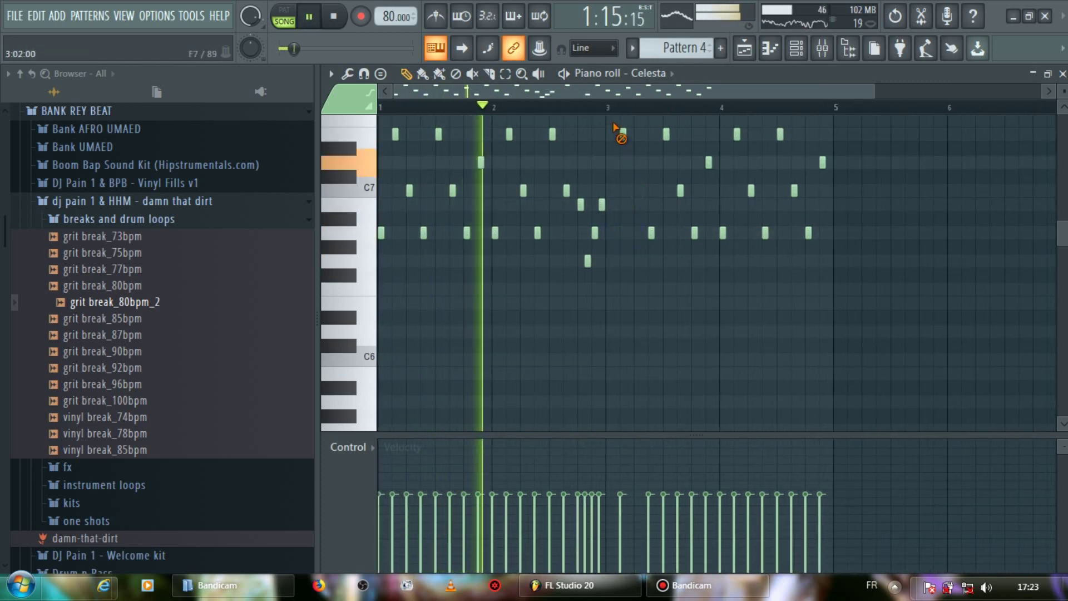
pyautogui.moveTo(614, 126)
pyautogui.mouseDown()
pyautogui.moveTo(695, 149)
pyautogui.moveTo(654, 139)
pyautogui.moveTo(694, 172)
pyautogui.moveTo(651, 236)
pyautogui.moveTo(790, 232)
pyautogui.moveTo(790, 204)
pyautogui.moveTo(735, 195)
pyautogui.moveTo(821, 186)
pyautogui.moveTo(826, 153)
pyautogui.moveTo(715, 142)
pyautogui.moveTo(821, 150)
pyautogui.moveTo(766, 168)
pyautogui.moveTo(721, 170)
pyautogui.mouseUp()
pyautogui.hotkey('ctrl', 'v')
pyautogui.press('space')
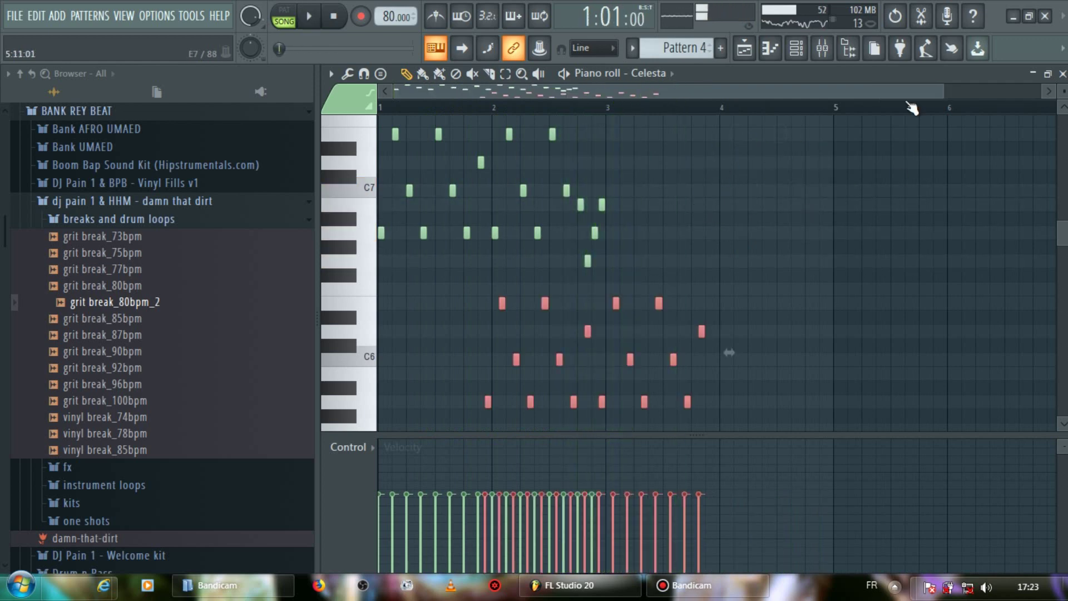
pyautogui.scroll(3, 692, 212)
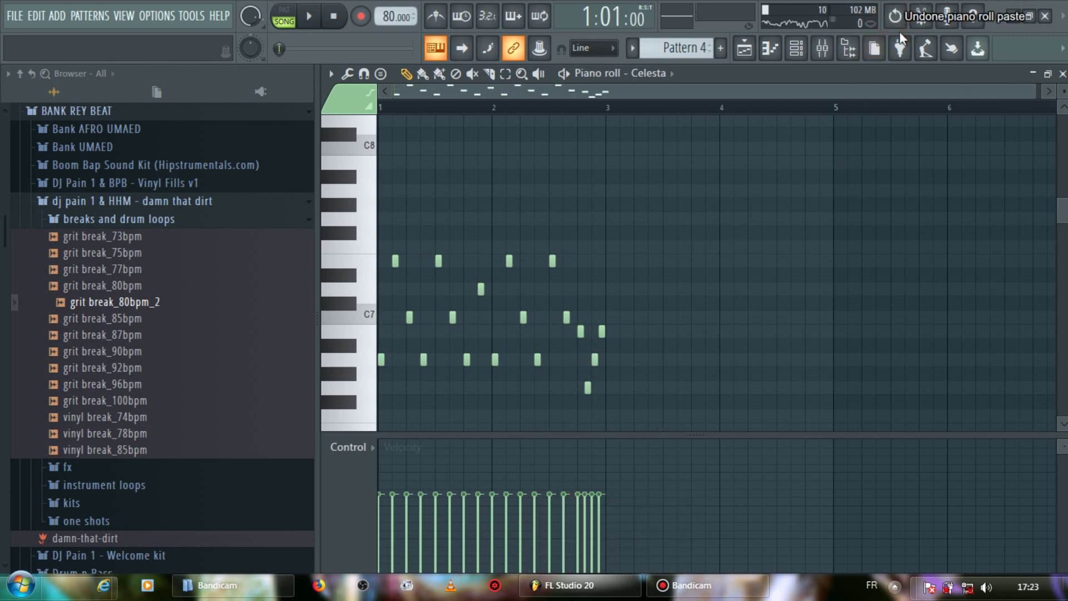
# Move the Basse clip to bar 9 in the playlist and place Pattern 4 clips at bars 1, 9 and 13.
pyautogui.press('space')
pyautogui.click(745, 51)
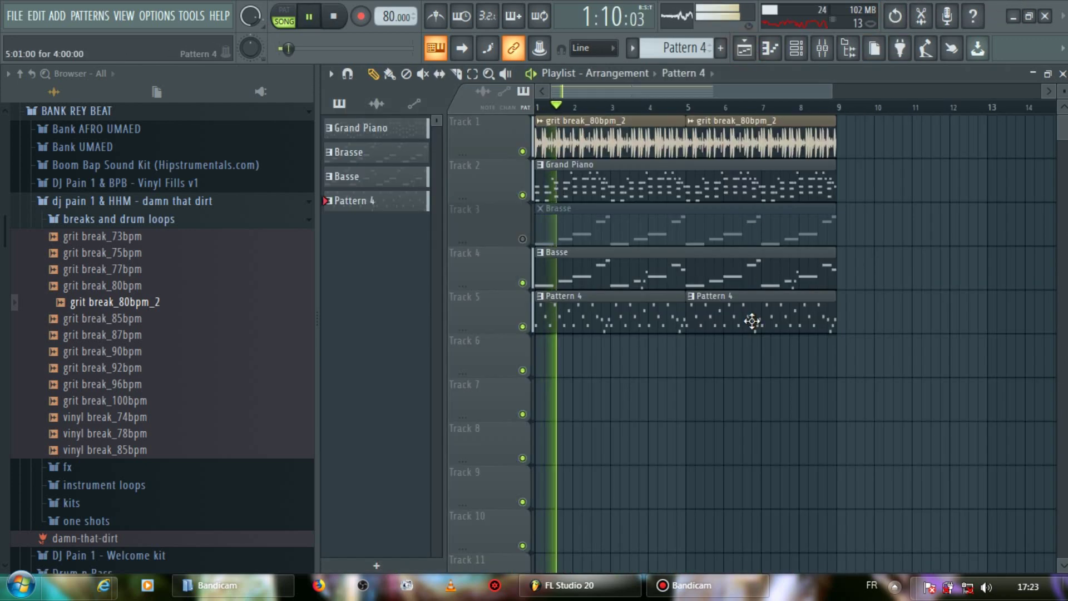
pyautogui.moveTo(615, 267); pyautogui.dragTo(922, 268)
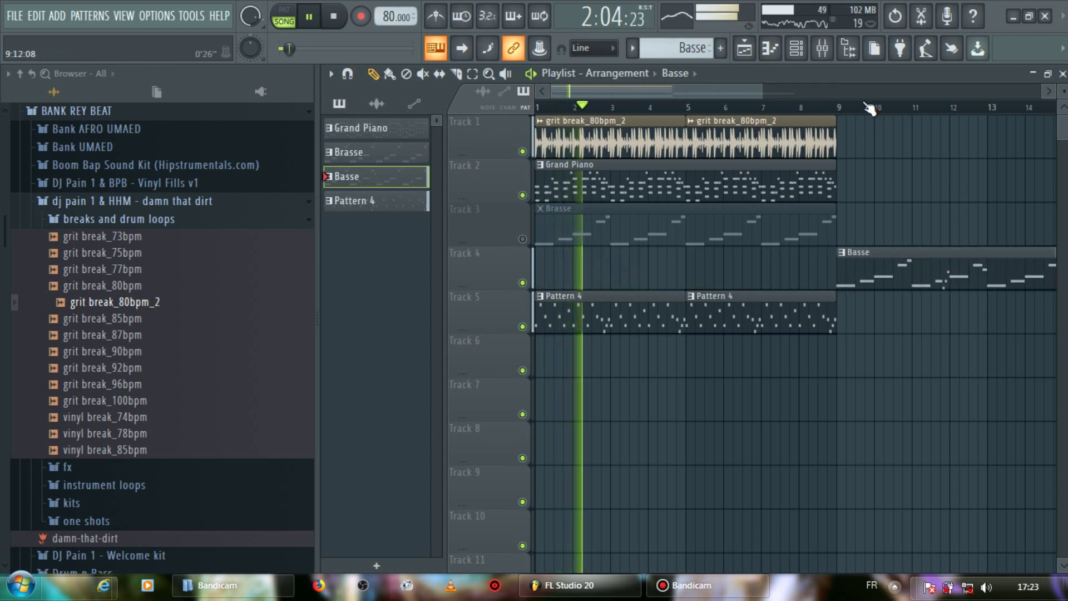
pyautogui.scroll(-3, 865, 109)
pyautogui.moveTo(614, 318); pyautogui.dragTo(890, 319)
pyautogui.moveTo(666, 315); pyautogui.dragTo(573, 315)
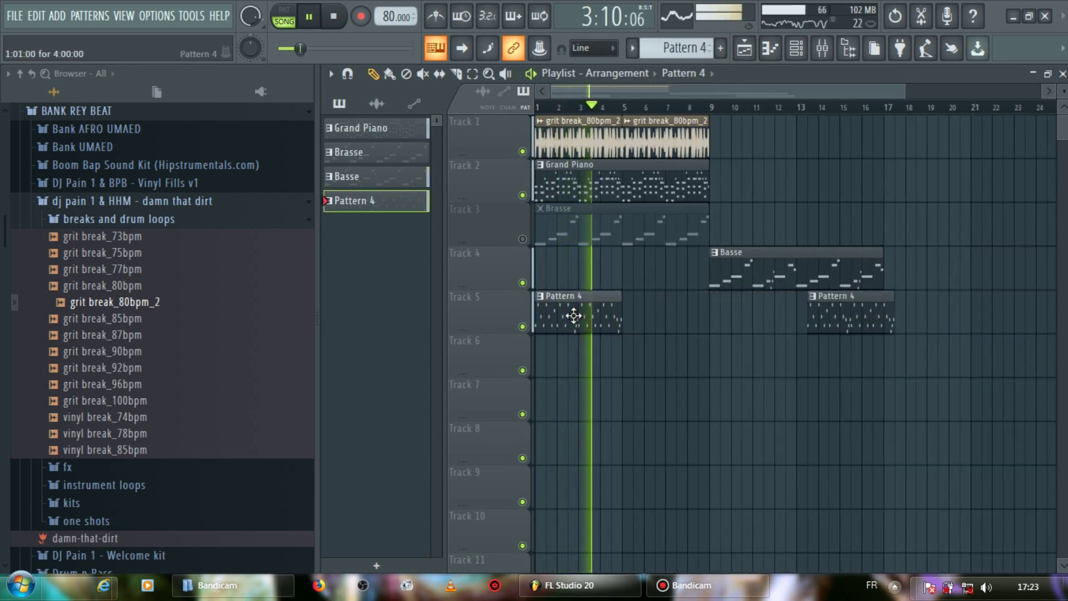
pyautogui.moveTo(847, 310); pyautogui.dragTo(836, 310)
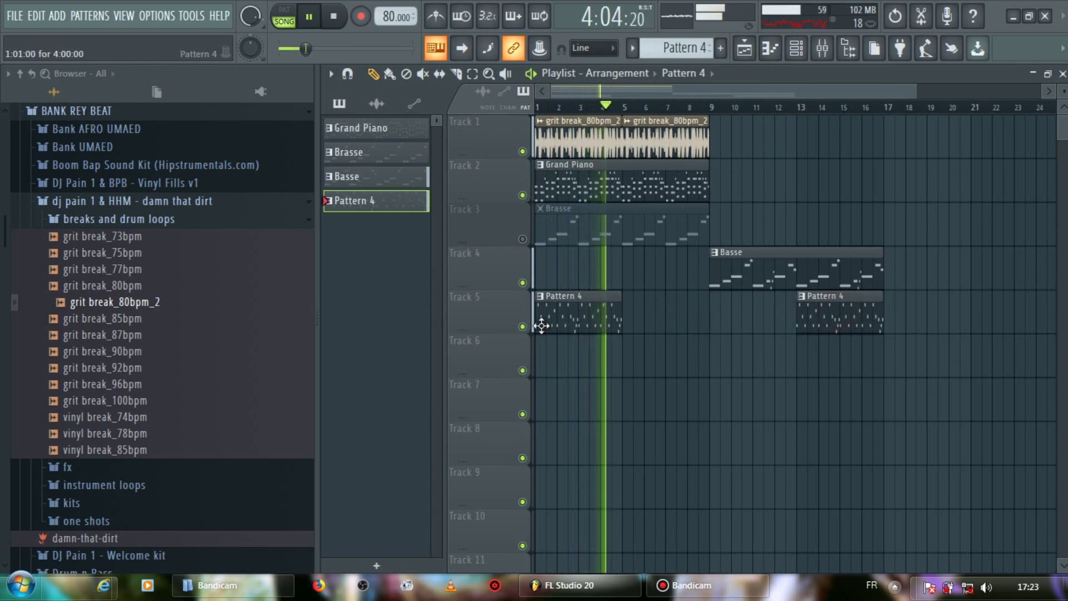
pyautogui.moveTo(732, 314); pyautogui.dragTo(709, 310)
# Add copies of the Brasse and Grand Piano clips at bar 9, and of the drum loop at bars 9 and 13.
pyautogui.click(684, 211)
pyautogui.moveTo(752, 222); pyautogui.dragTo(712, 225)
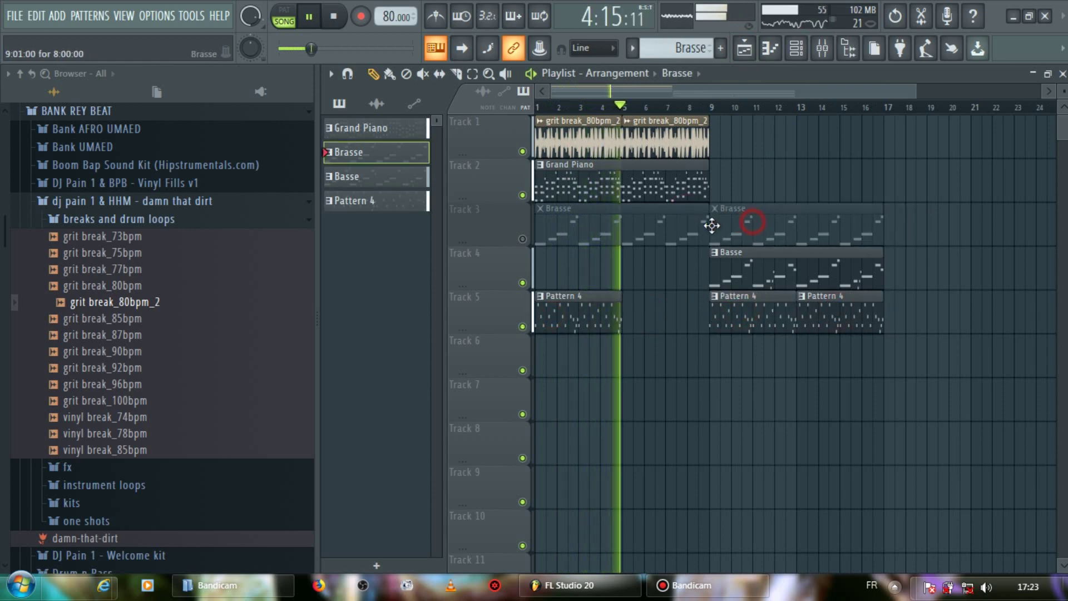
pyautogui.click(694, 181)
pyautogui.moveTo(735, 183); pyautogui.dragTo(714, 183)
pyautogui.click(695, 140)
pyautogui.moveTo(746, 139); pyautogui.dragTo(721, 142)
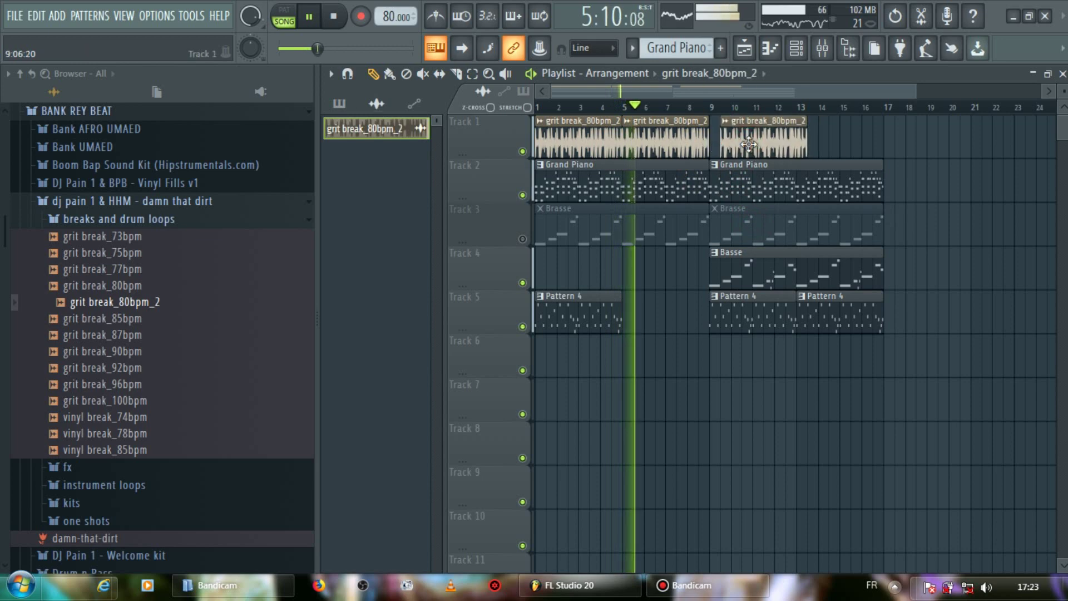
pyautogui.click(808, 138)
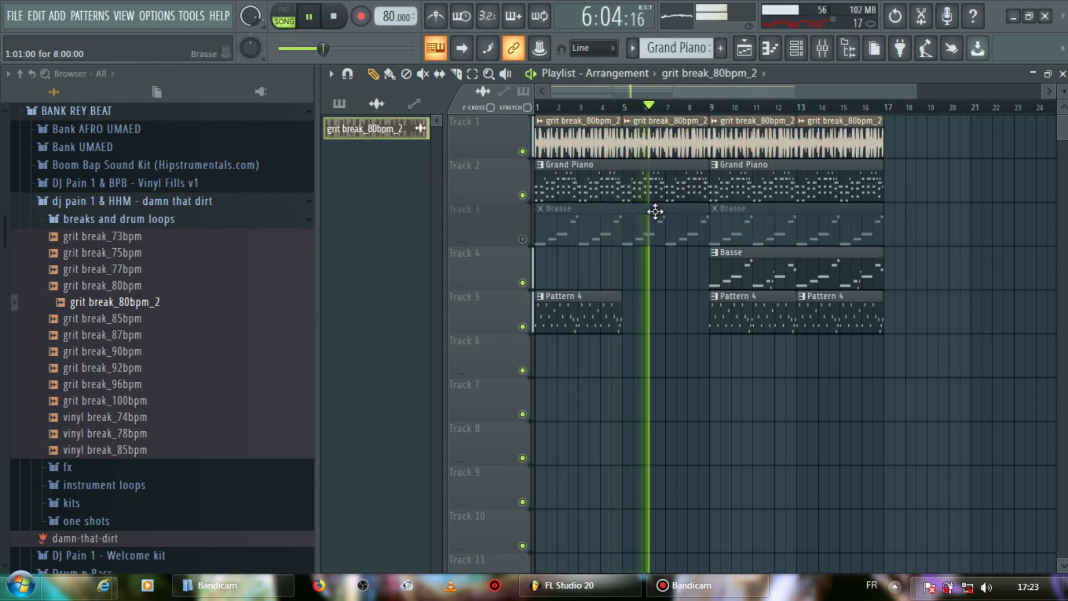
# Unmute Track 3 and remove the Grand Piano, Brasse and Pattern 4 clips that start at bar 1.
pyautogui.rightClick(615, 186)
pyautogui.click(522, 240)
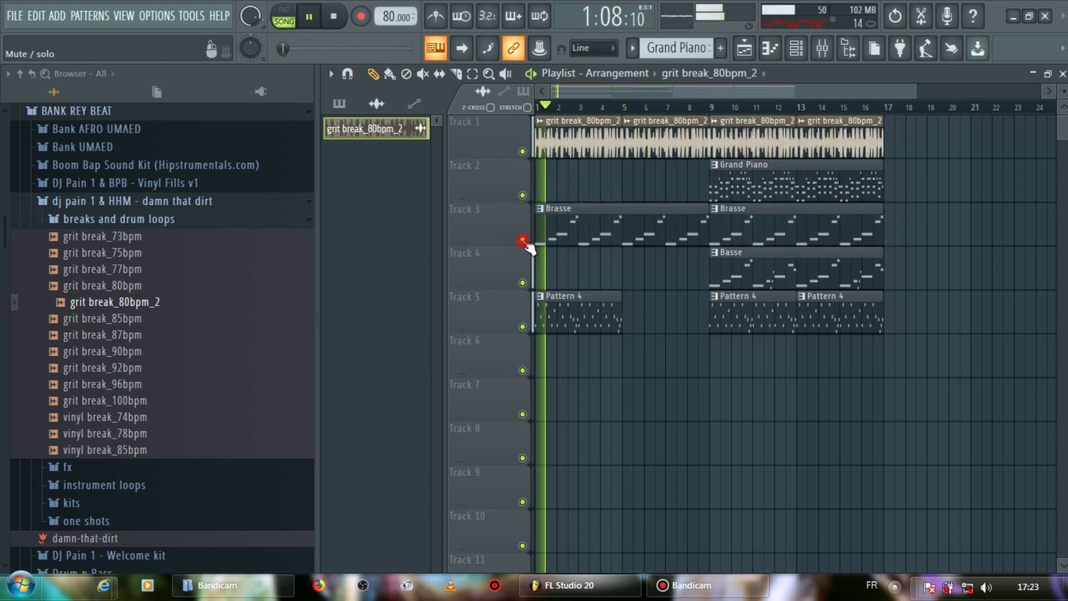
pyautogui.click(559, 238)
pyautogui.rightClick(584, 238)
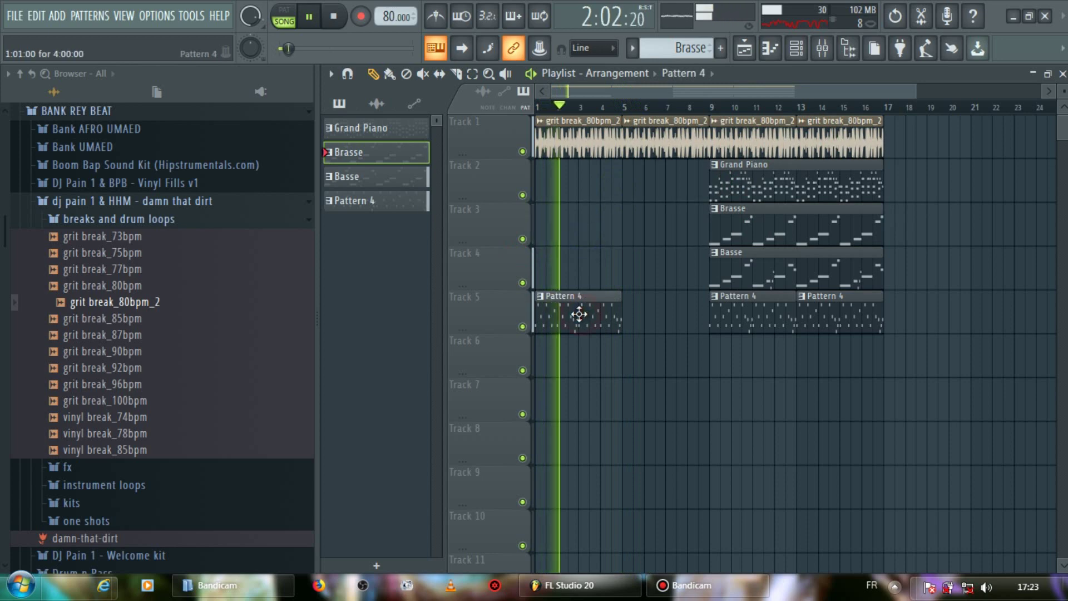
pyautogui.moveTo(579, 314); pyautogui.dragTo(754, 373)
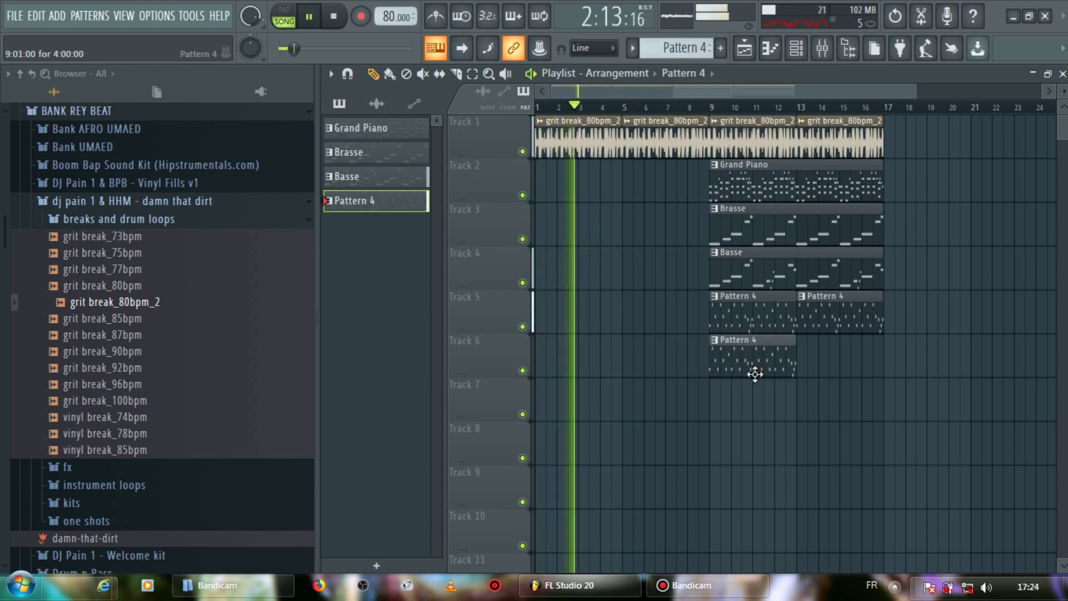
pyautogui.rightClick(757, 369)
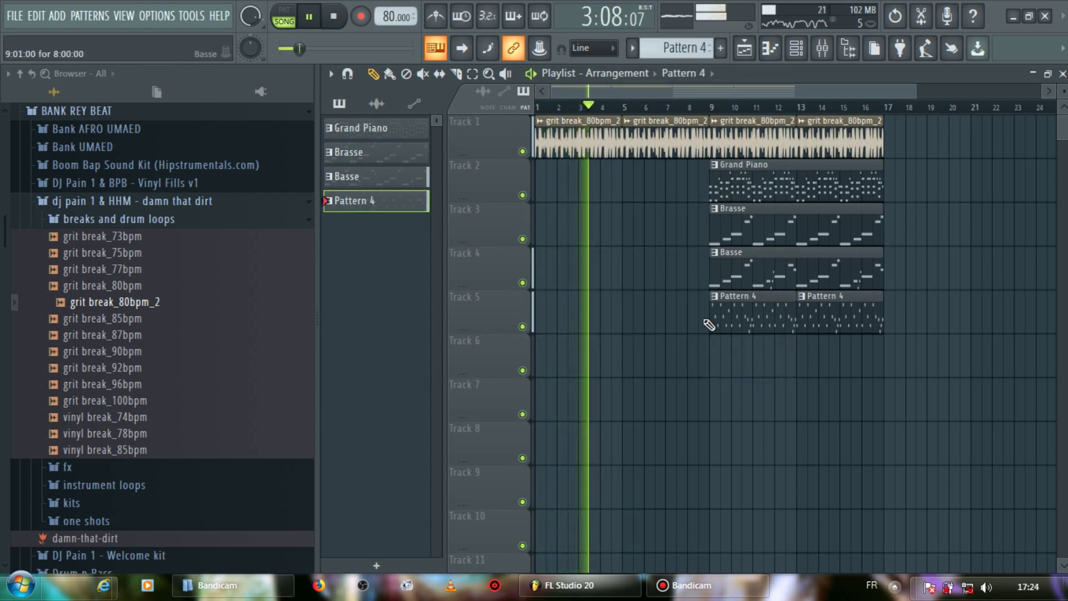
pyautogui.click(796, 47)
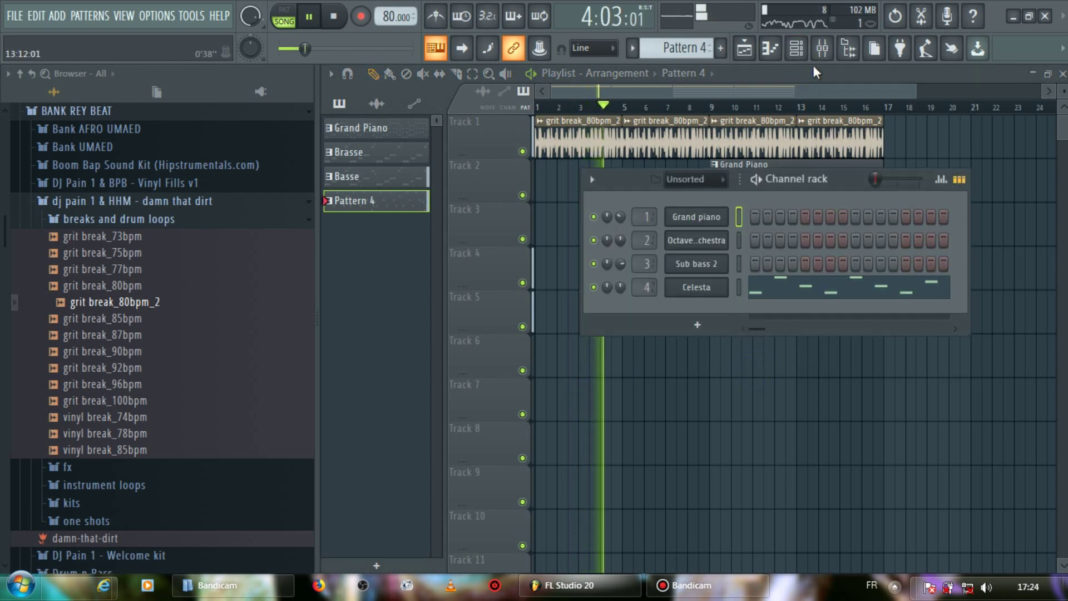
pyautogui.click(822, 49)
pyautogui.click(711, 97)
# Move the Grand Piano clip to bar 5 and the two Pattern 4 clips to bars 5 and 9.
pyautogui.moveTo(779, 173); pyautogui.dragTo(699, 185)
pyautogui.moveTo(760, 232)
pyautogui.mouseDown()
pyautogui.moveTo(682, 231)
pyautogui.moveTo(762, 236)
pyautogui.mouseUp()
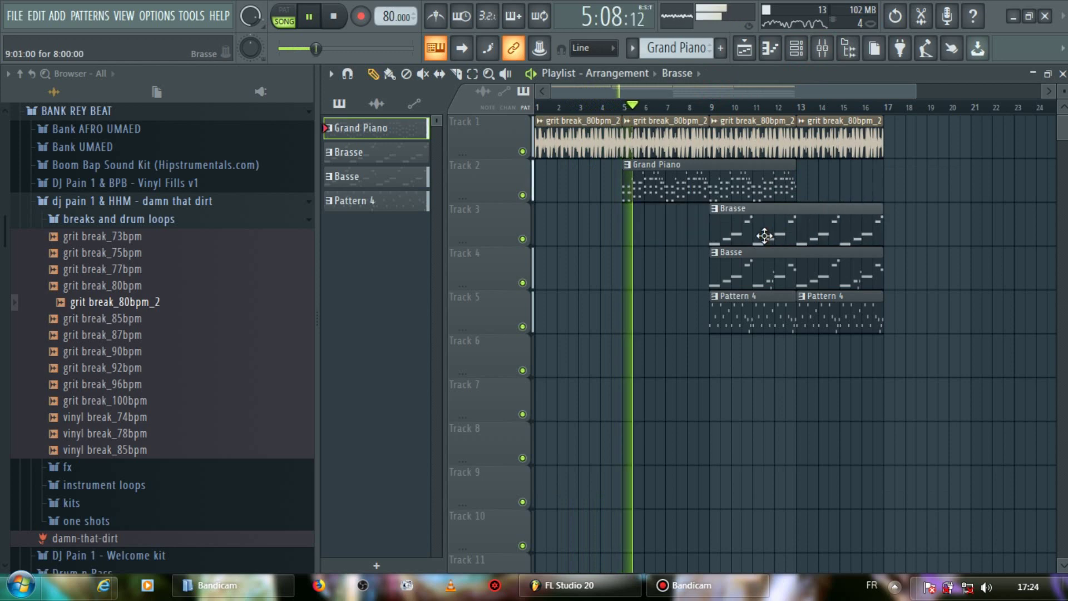
pyautogui.moveTo(752, 316); pyautogui.dragTo(667, 327)
pyautogui.moveTo(830, 310); pyautogui.dragTo(746, 309)
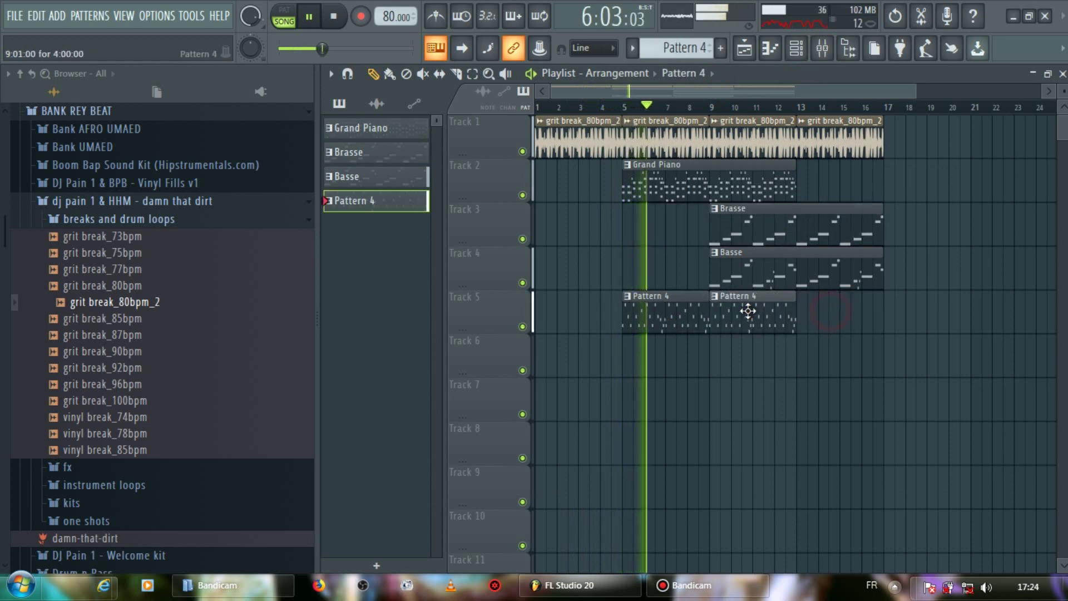
pyautogui.moveTo(778, 270); pyautogui.dragTo(862, 270)
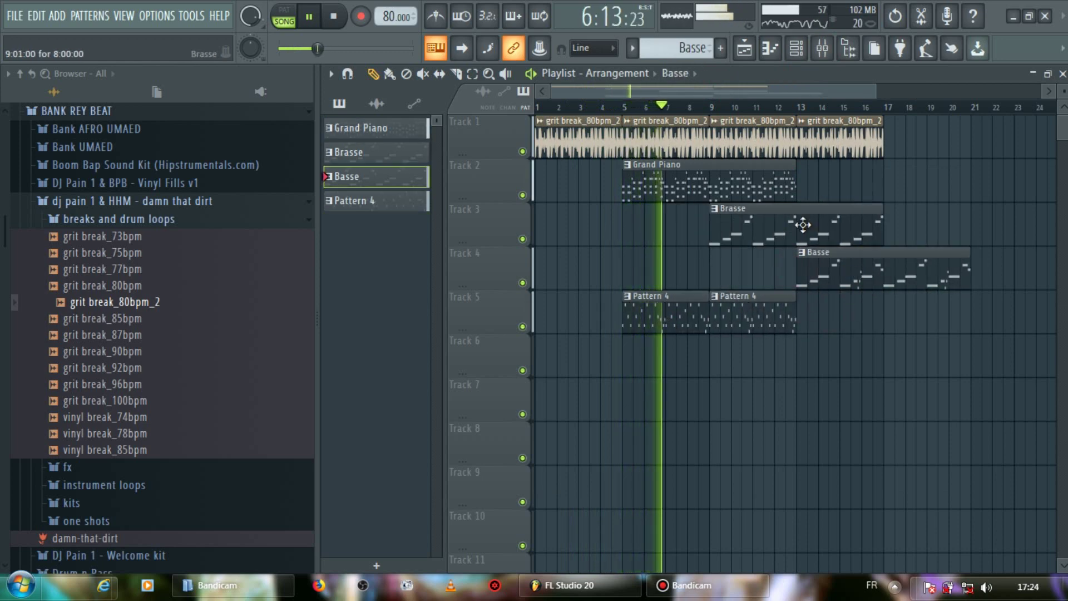
pyautogui.moveTo(795, 223)
pyautogui.mouseDown()
pyautogui.moveTo(883, 223)
pyautogui.moveTo(797, 223)
pyautogui.mouseUp()
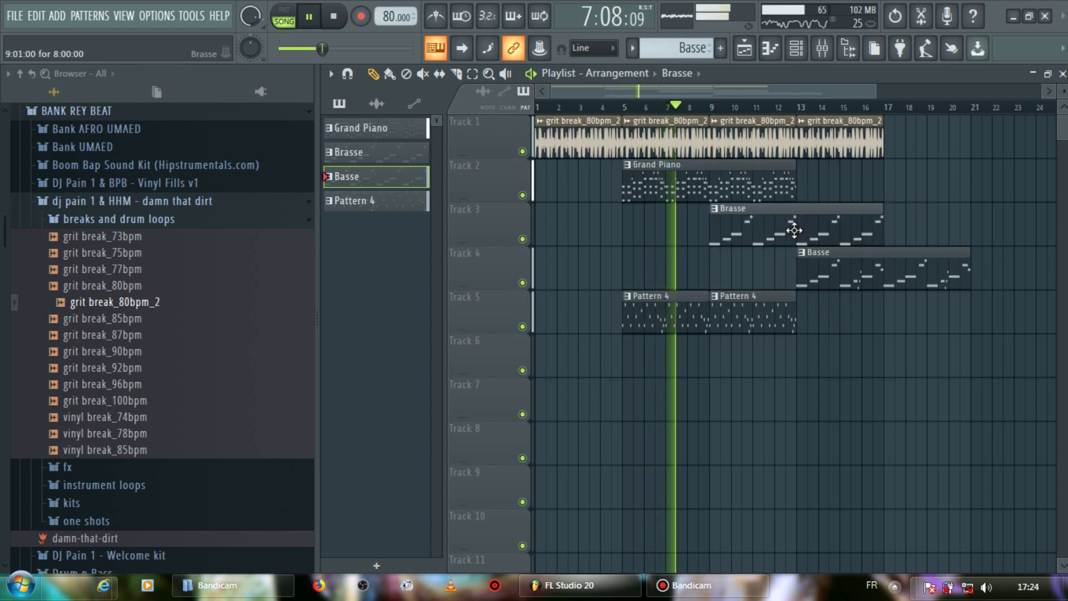
pyautogui.moveTo(853, 274); pyautogui.dragTo(766, 275)
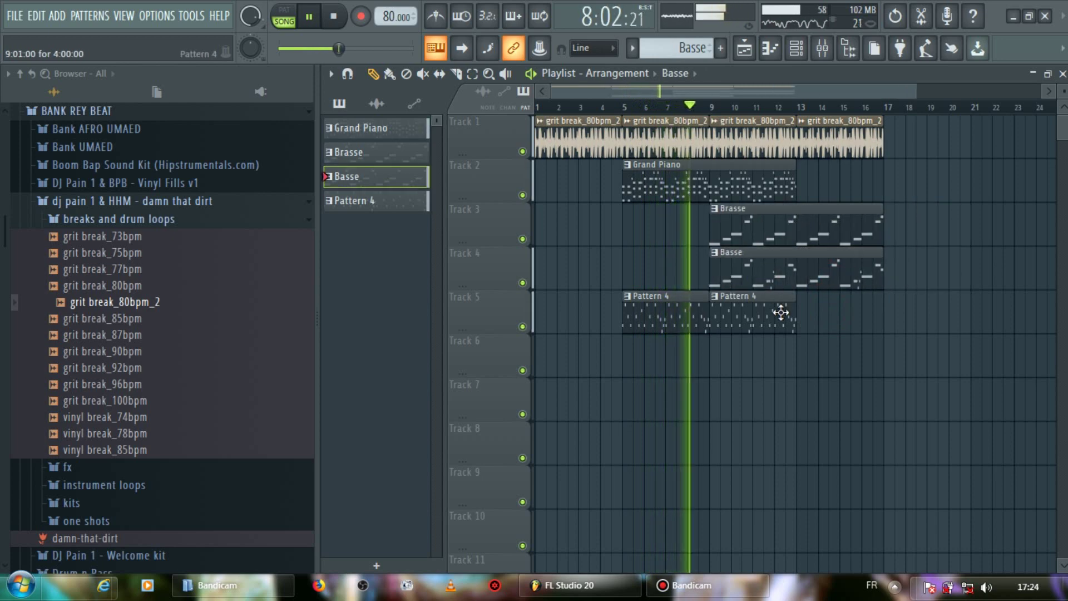
# Add a Pattern 4 clip at bar 13 and lay out the Grand Piano as four-bar clips at bars 5, 9 and 13.
pyautogui.click(775, 329)
pyautogui.click(802, 318)
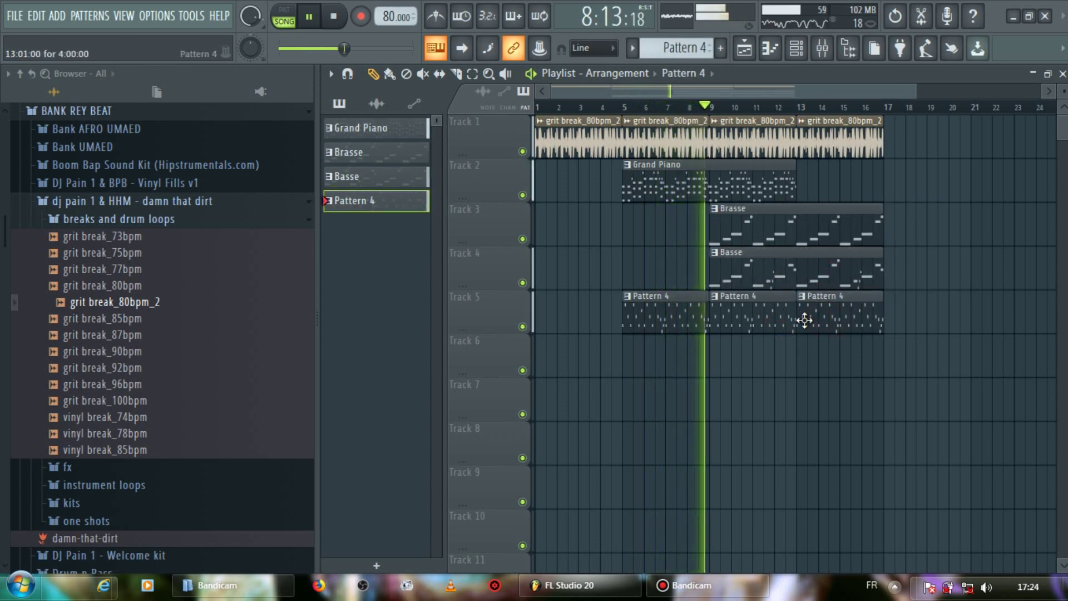
pyautogui.moveTo(797, 183); pyautogui.dragTo(711, 182)
pyautogui.click(803, 183)
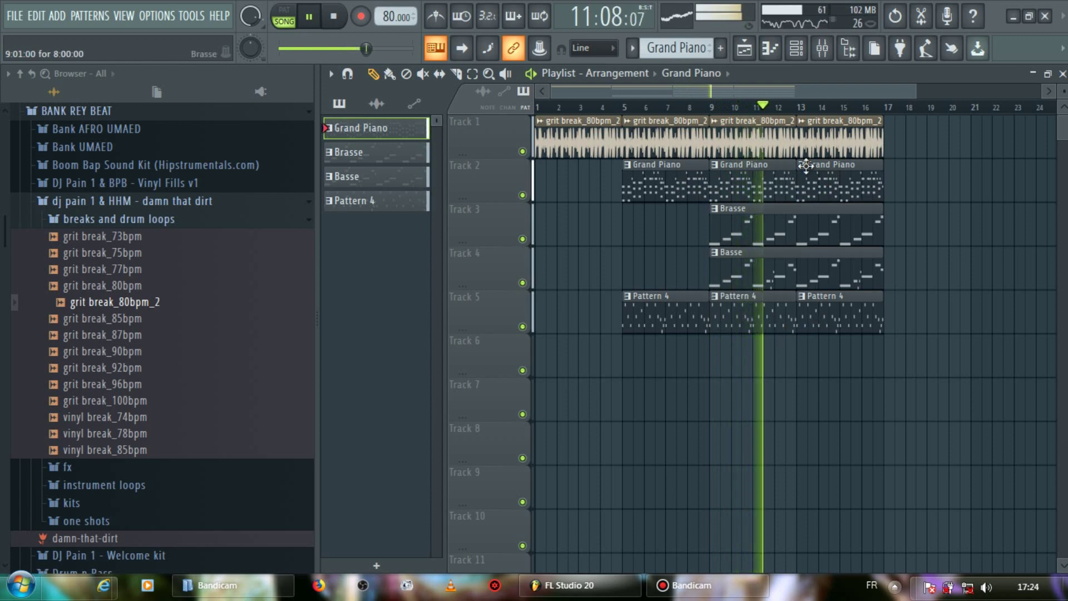
# Mute the orchestral brass channel in the channel rack and return to the playlist.
pyautogui.click(799, 54)
pyautogui.click(593, 239)
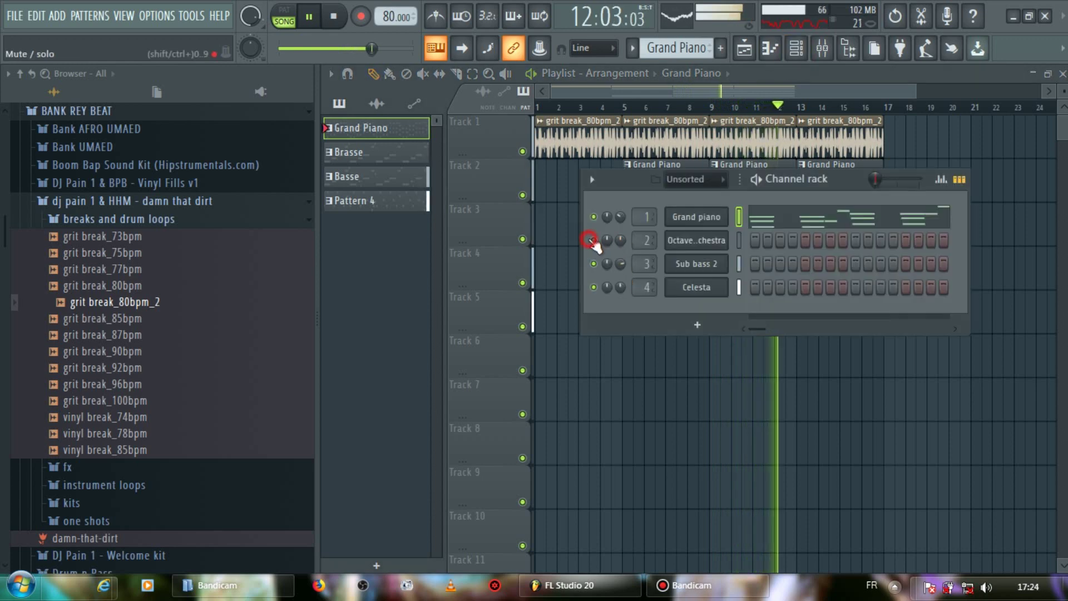
pyautogui.click(676, 86)
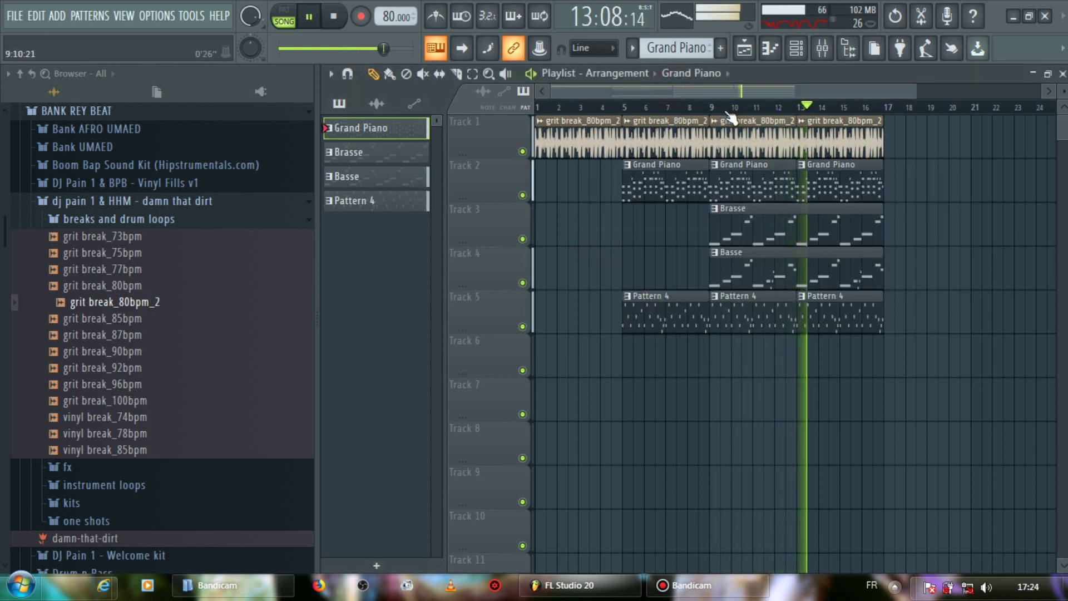
# Create an automation clip for the mixer's master volume and return to the playlist.
pyautogui.click(821, 48)
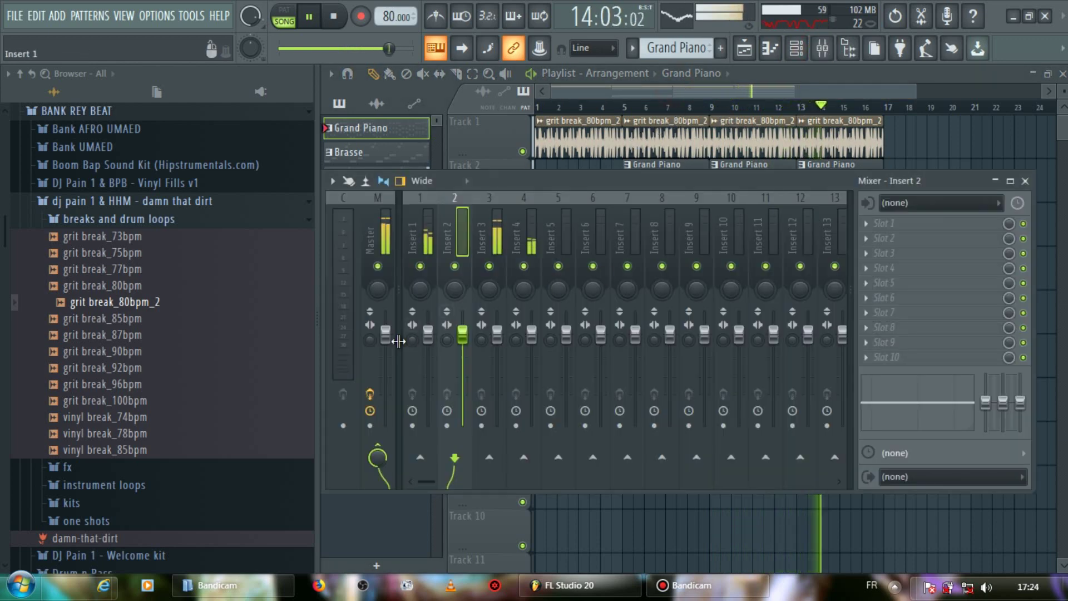
pyautogui.rightClick(385, 335)
pyautogui.click(442, 436)
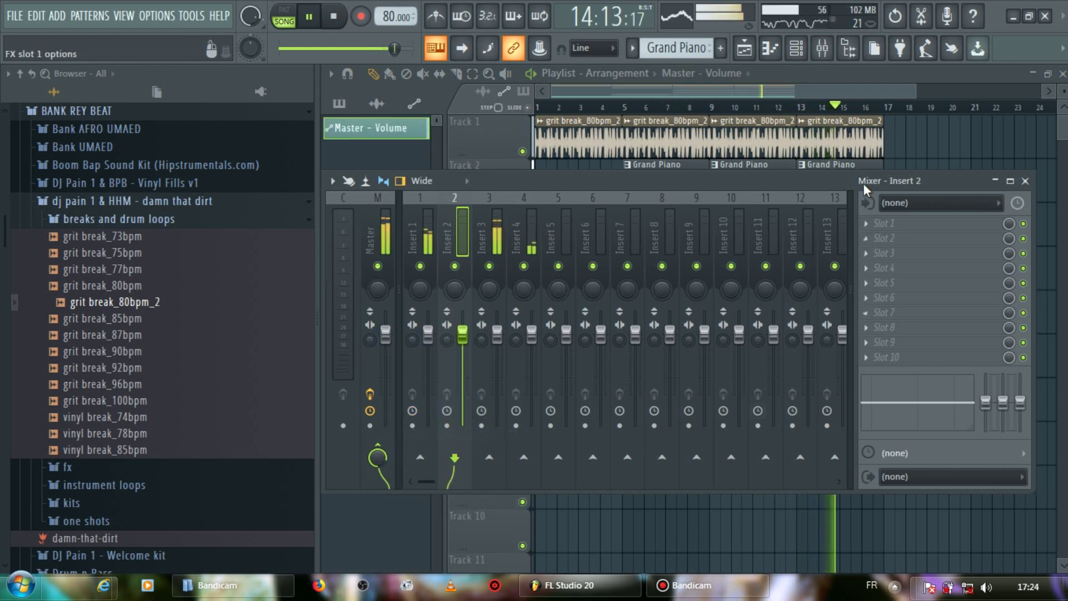
pyautogui.click(838, 92)
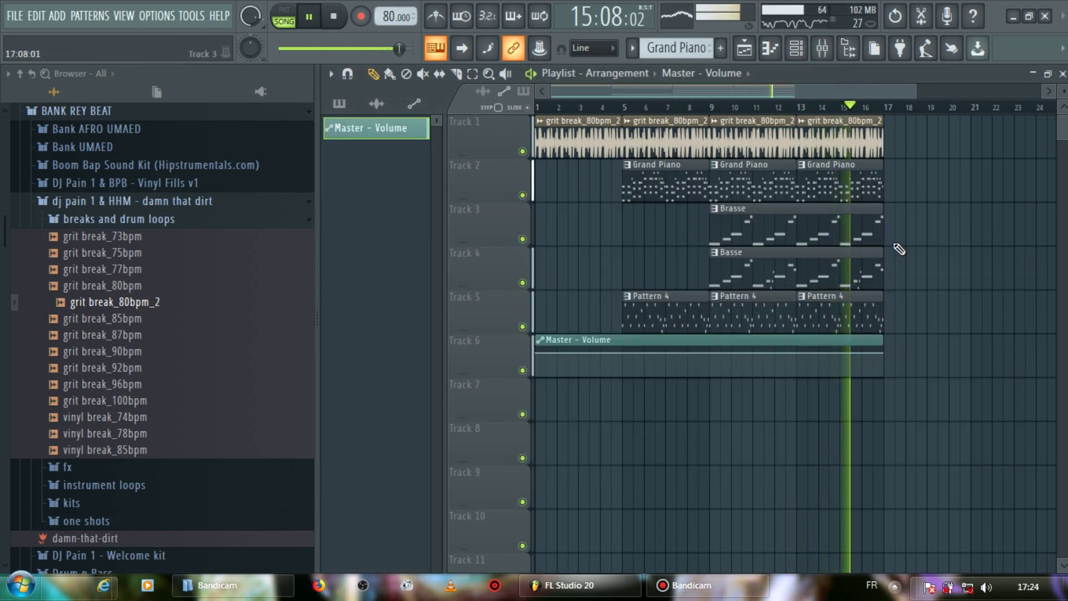
# Shape the Master - Volume automation into a curved fade-out from bar 13 to the start of bar 17, and extend the Brasse clip to bar 21.
pyautogui.press('space')
pyautogui.press('space')
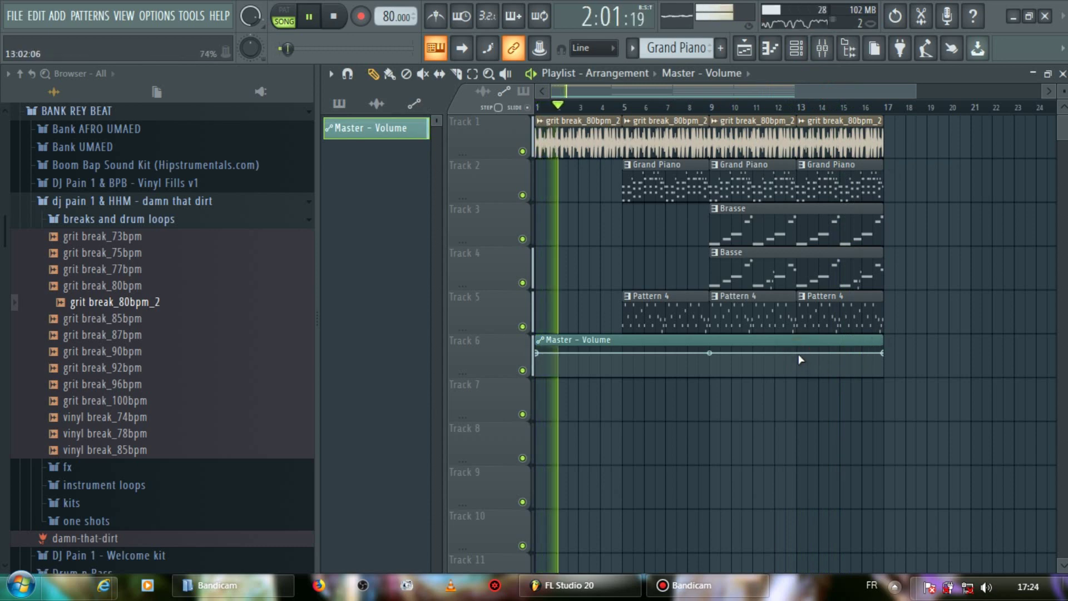
pyautogui.moveTo(884, 353); pyautogui.dragTo(886, 383)
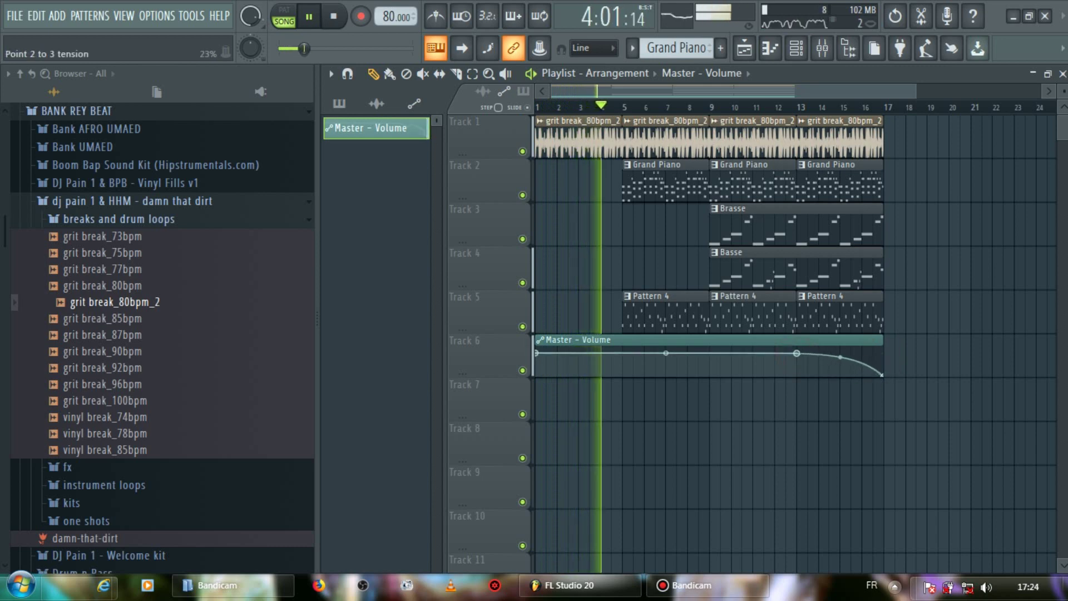
pyautogui.moveTo(882, 226); pyautogui.dragTo(970, 225)
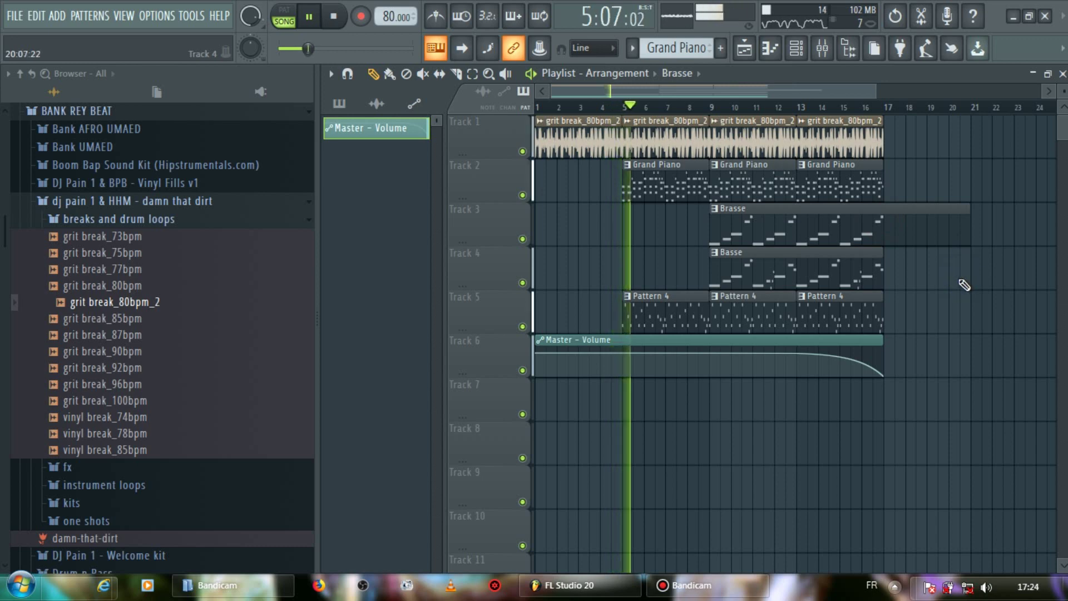
# Select the Grand Piano pattern and unmute the orchestral brass channel in the channel rack.
pyautogui.click(798, 54)
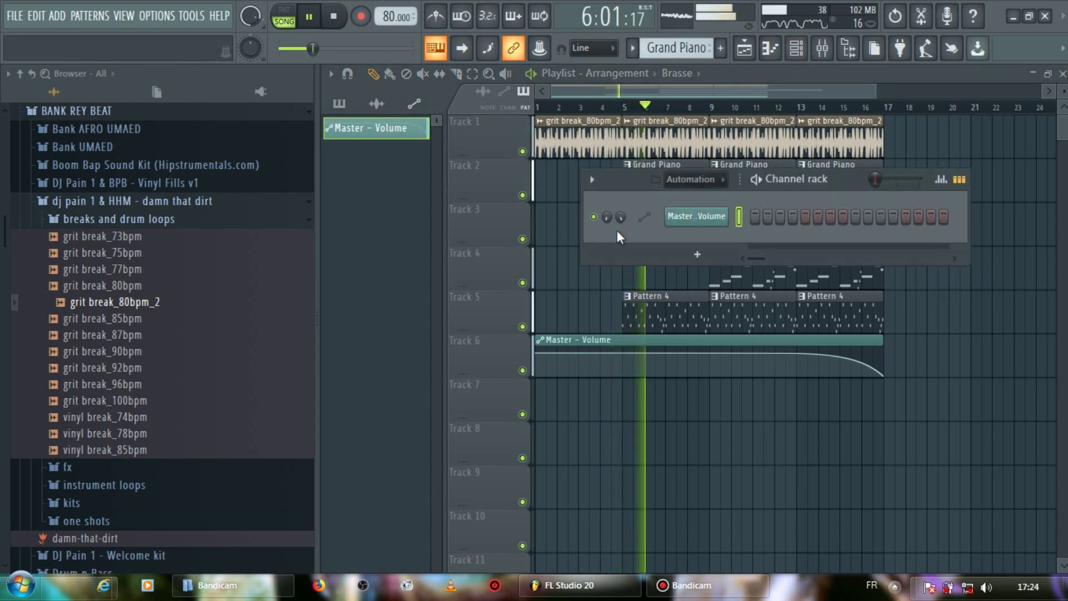
pyautogui.click(633, 48)
pyautogui.click(706, 72)
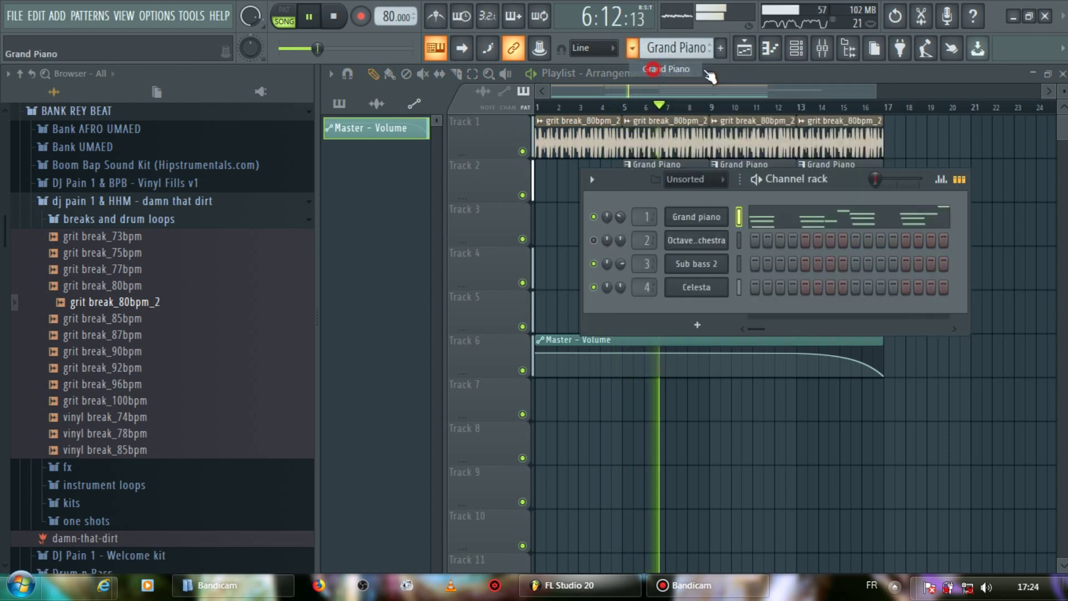
pyautogui.click(796, 53)
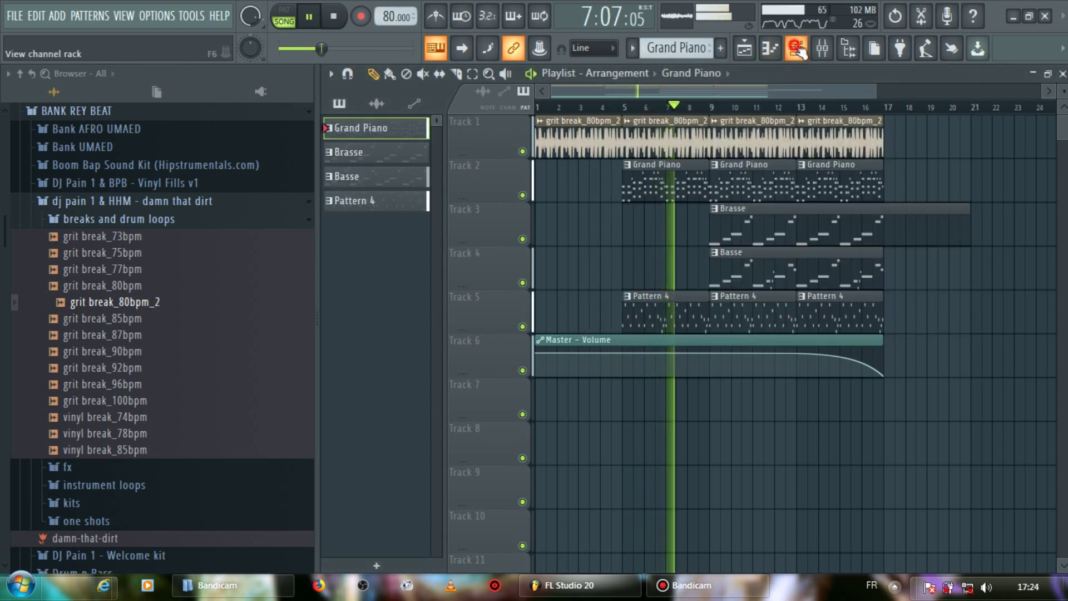
pyautogui.click(796, 49)
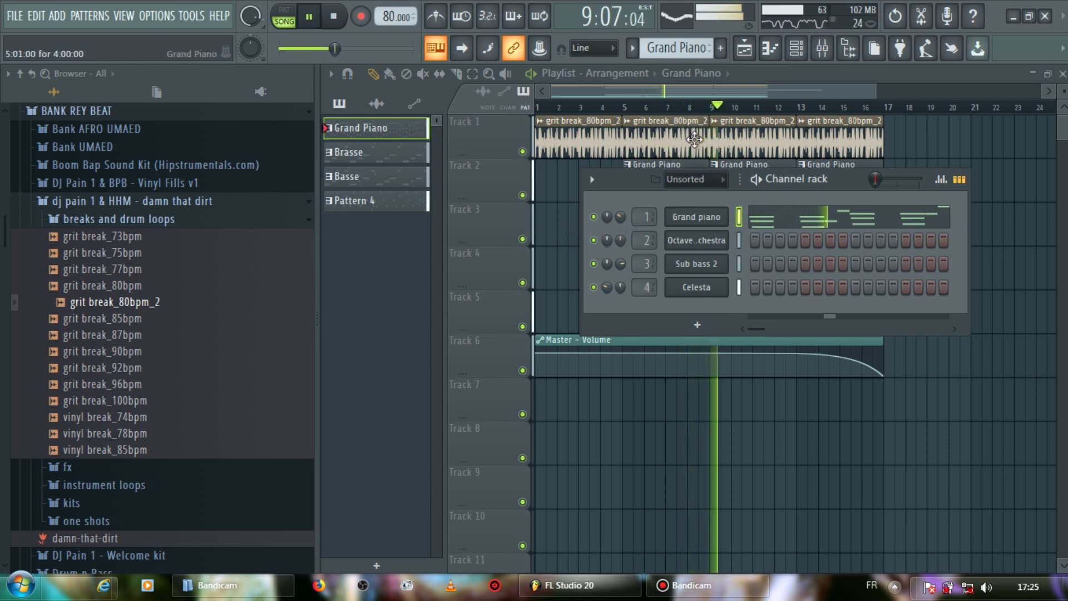
pyautogui.click(706, 90)
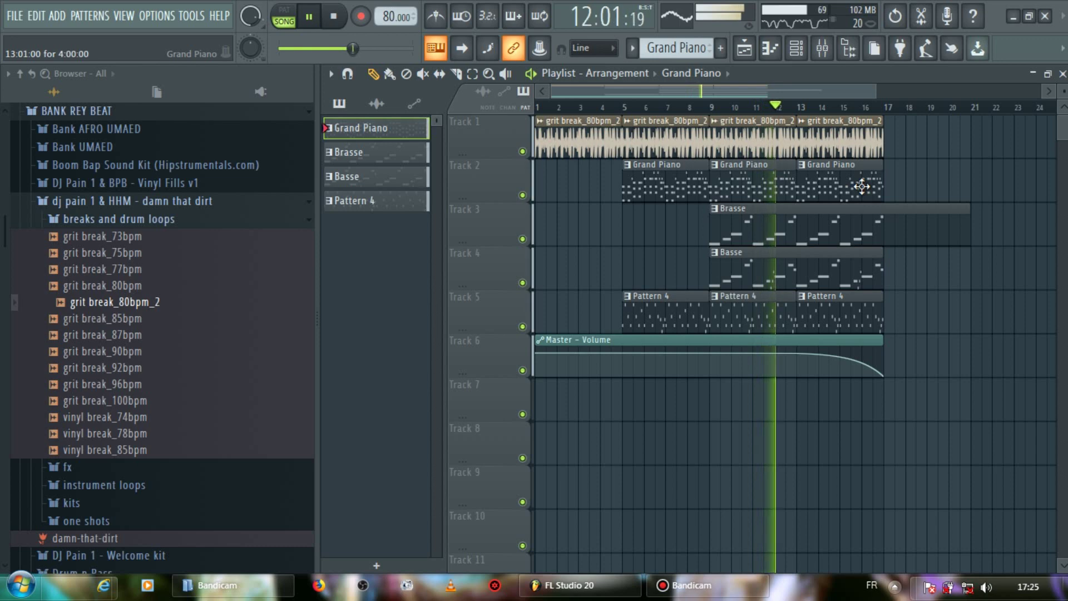
# Delete the last drum loop clip, starting at bar 13, and switch to Bandicam.
pyautogui.rightClick(833, 152)
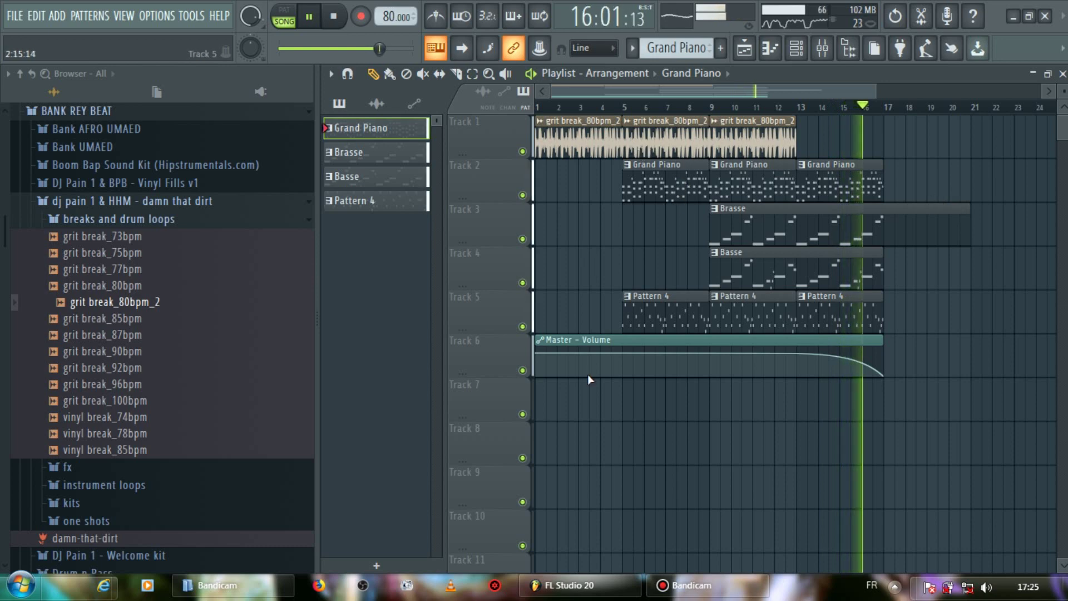
pyautogui.click(723, 583)
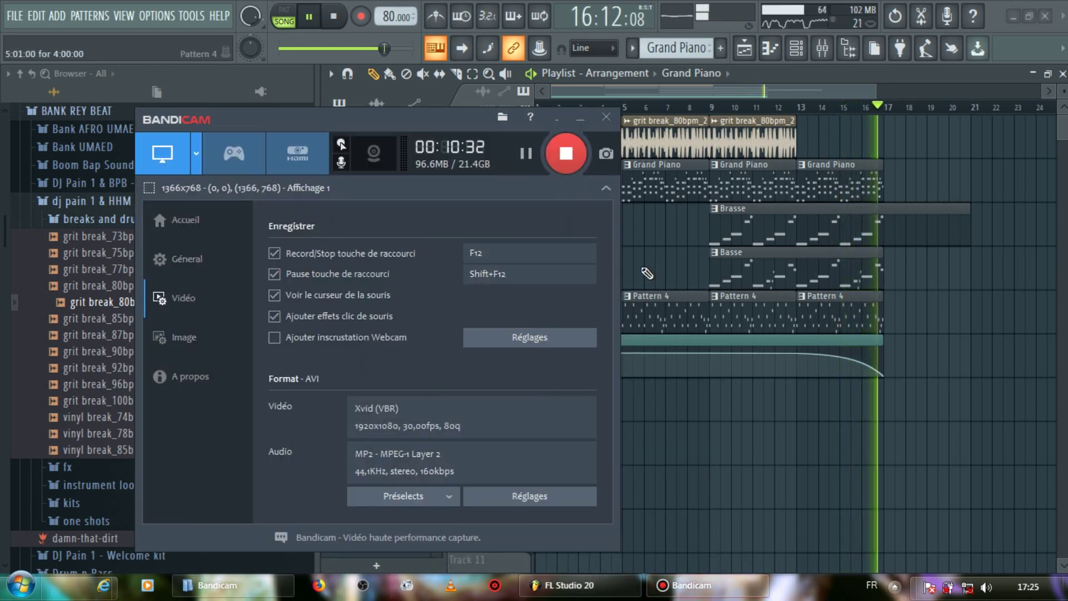